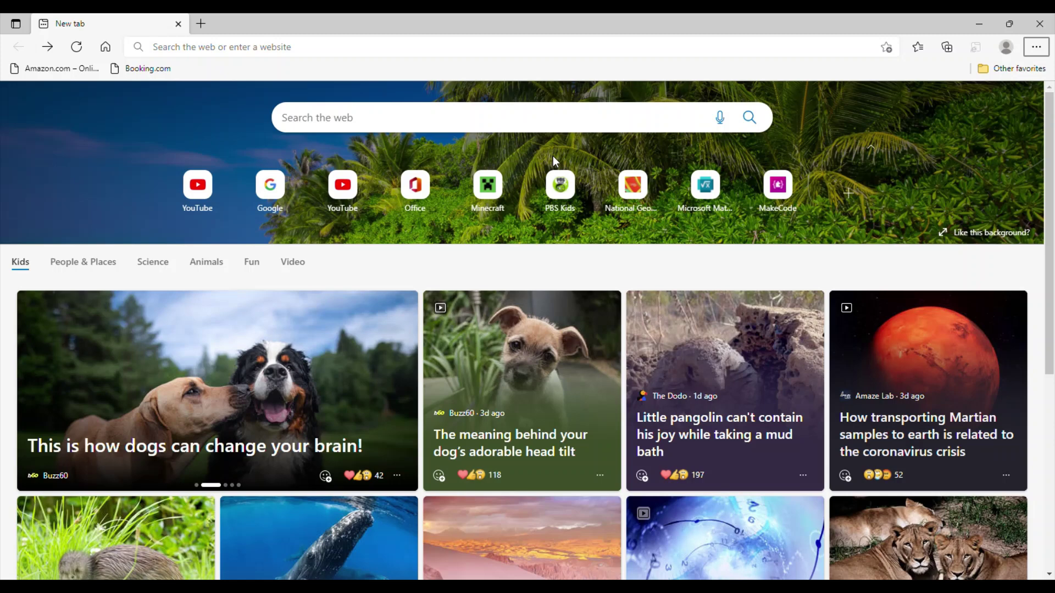
Enter 'aglodoo download' in Edge's new-tab search box without submitting it
left_click(339, 130)
type("aglodoo download")
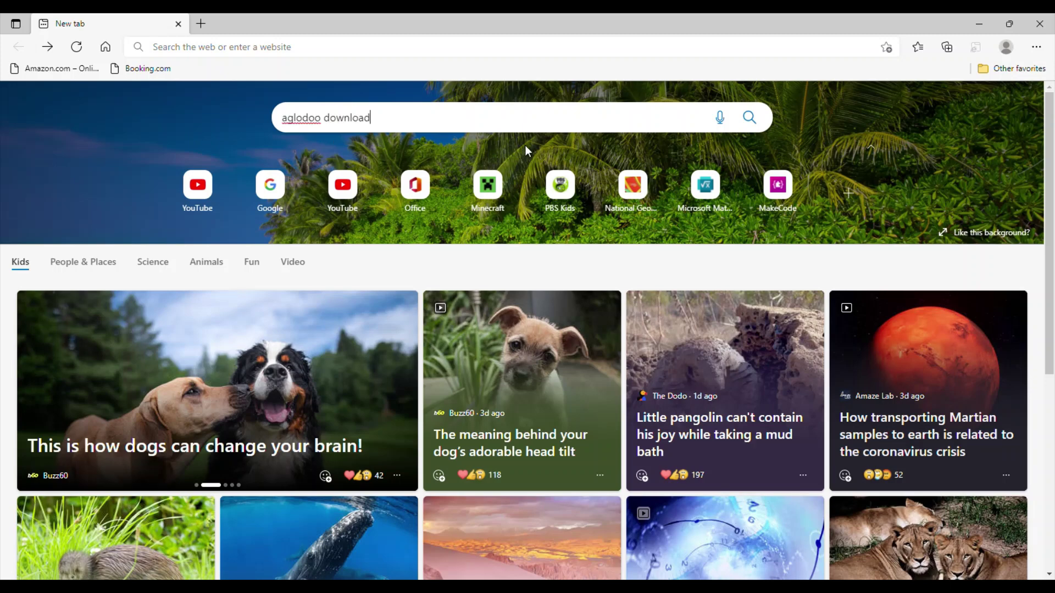
left_click_drag(428, 131, 291, 130)
left_click(407, 126)
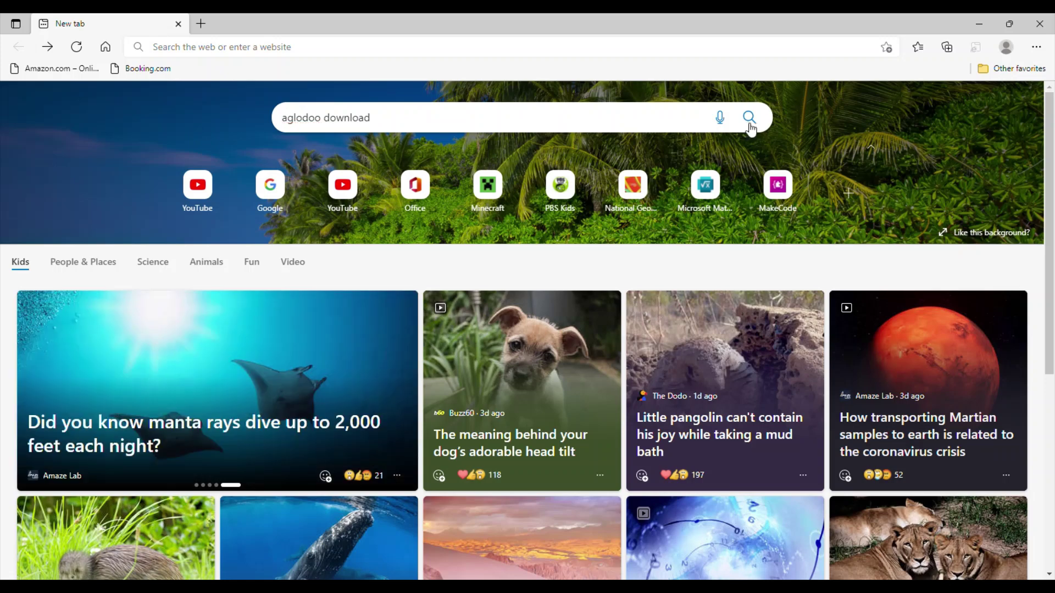
Search for aglodoo download, open the algodoo.com Download page and highlight its free-download notice
left_click(750, 118)
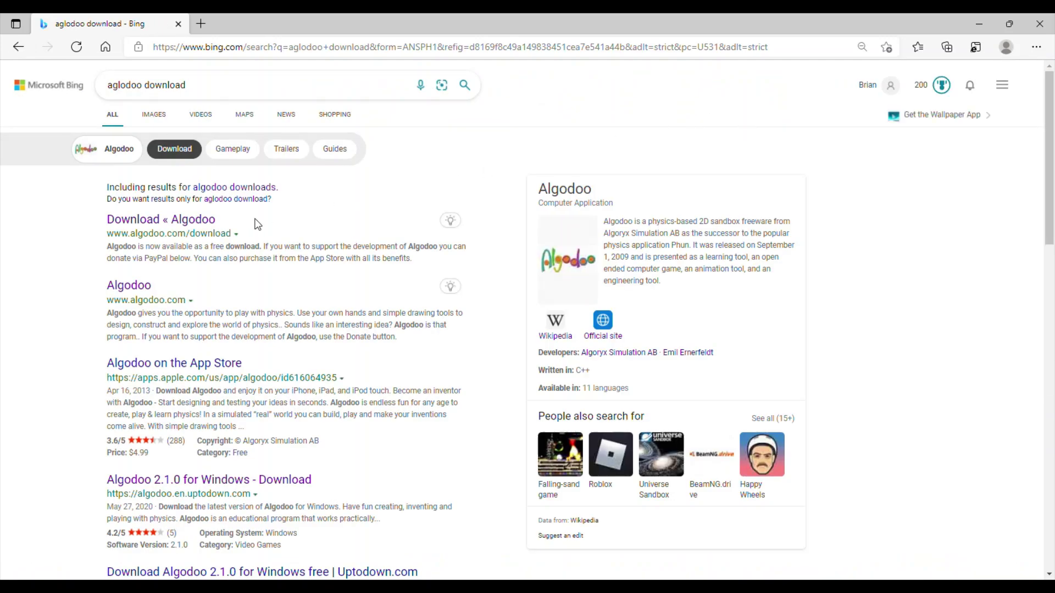
left_click(179, 226)
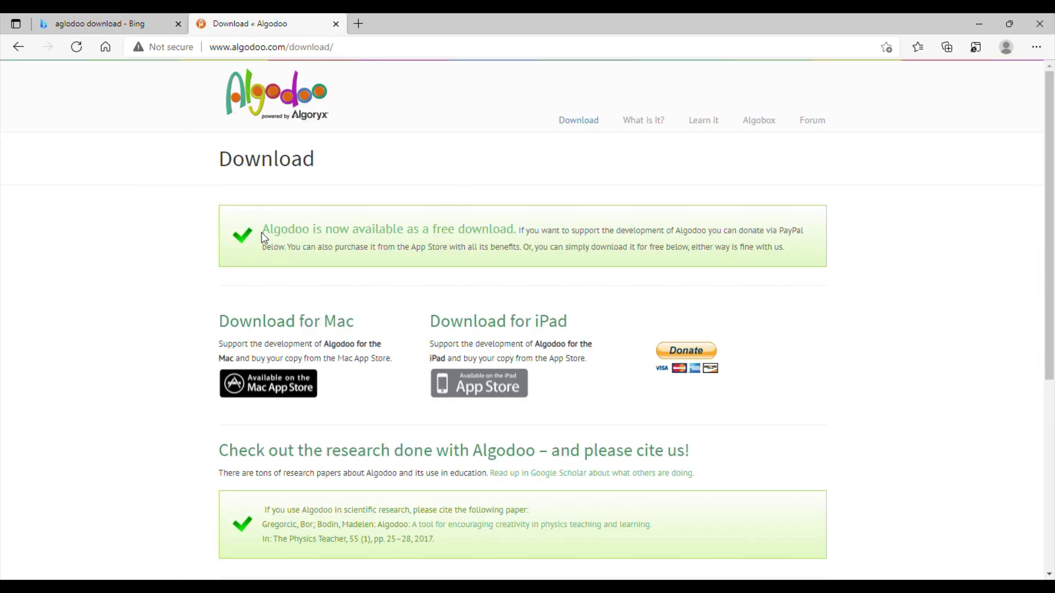
left_click_drag(264, 237, 568, 252)
left_click(959, 264)
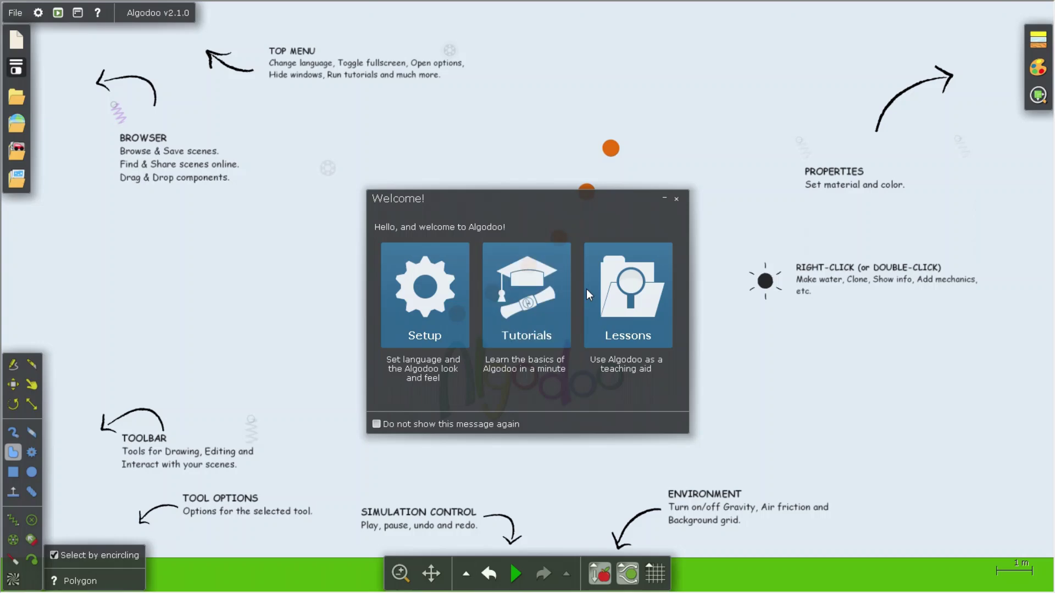
Dismiss the Welcome window and start a new scene with the Default palette
left_click(676, 198)
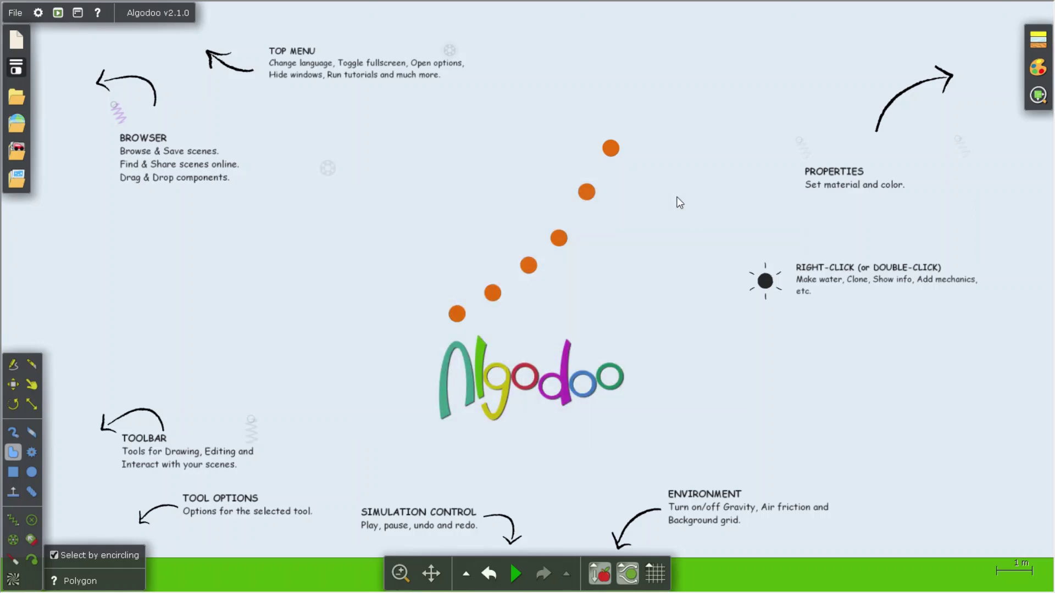
left_click(18, 39)
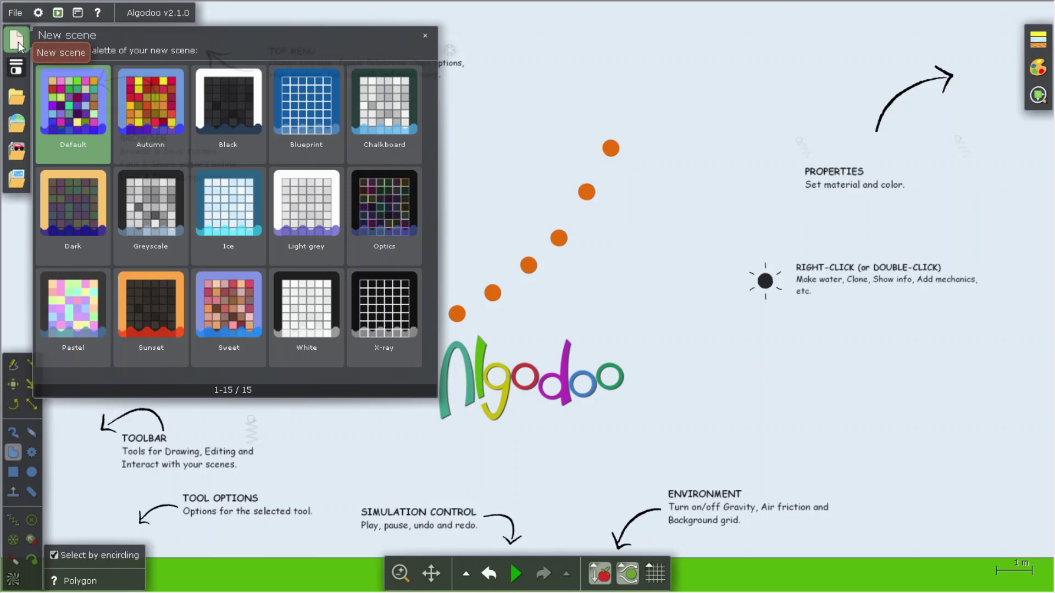
left_click(59, 96)
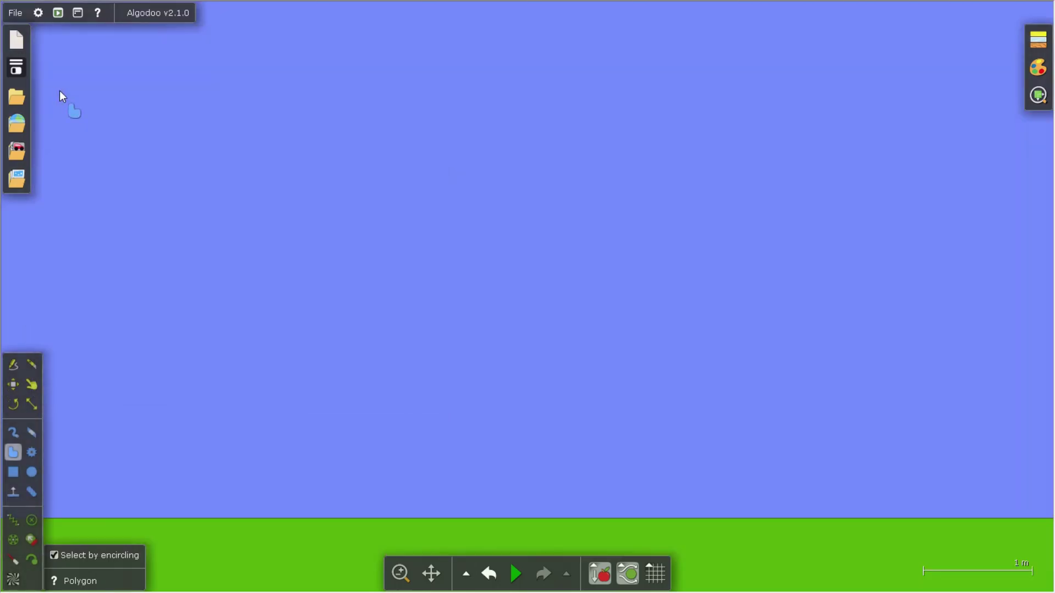
Zoom out and draw a wide purple box, about 7.13 by 1.85 m, above the ground
scroll(291, 218, "down", 2)
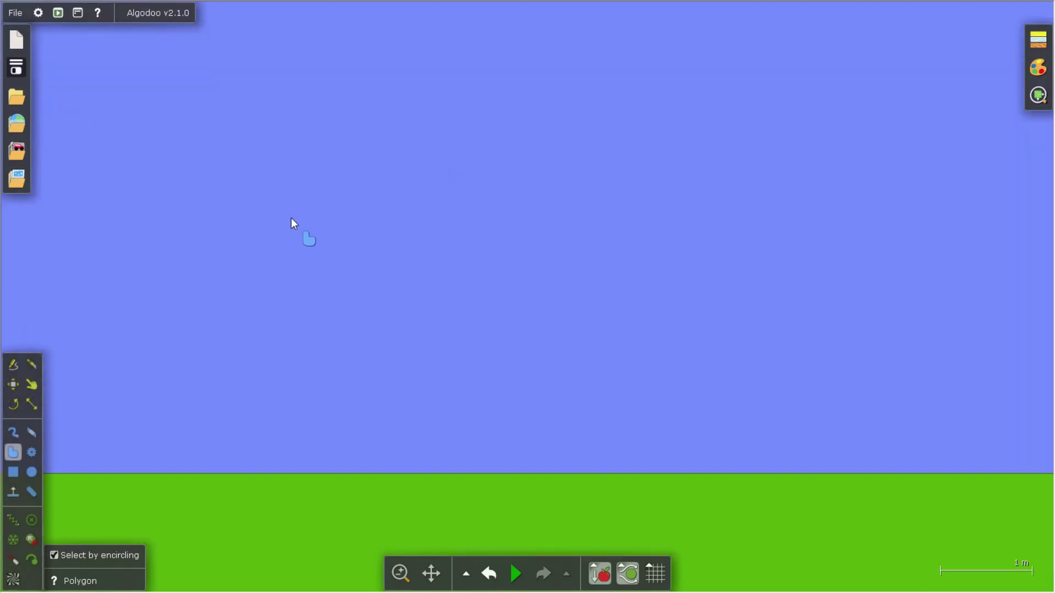
left_click(13, 472)
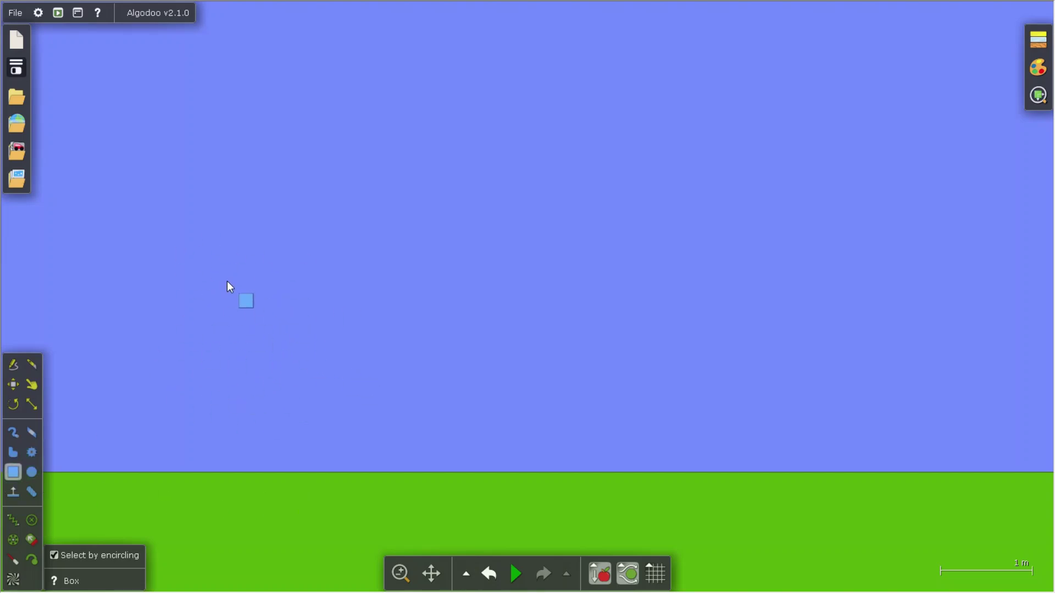
left_click_drag(226, 284, 894, 459)
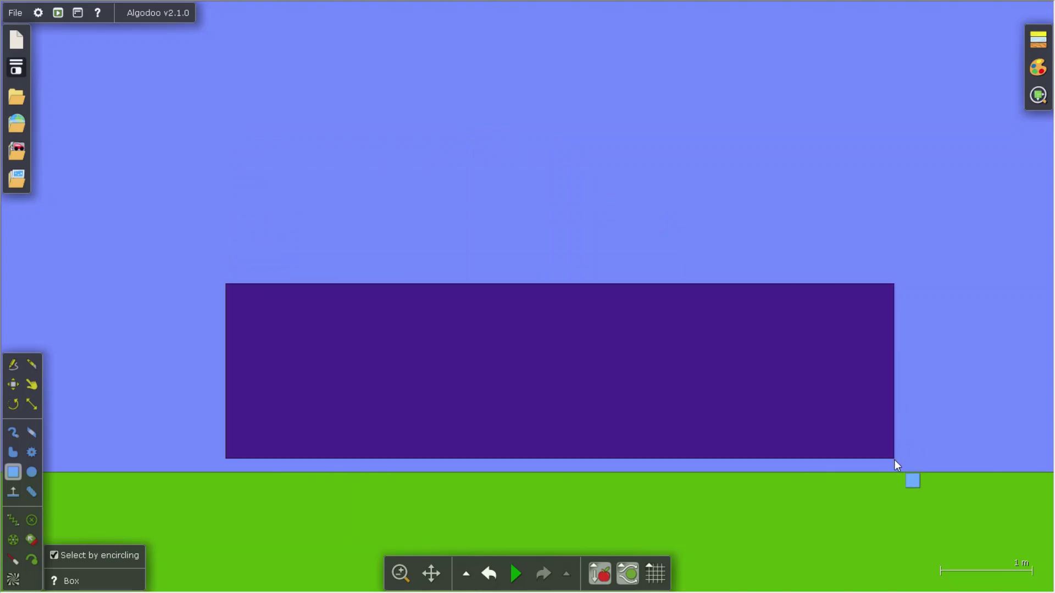
left_click(678, 289)
Start the simulation so the box drops, then draw a 0.18 m brown ball on its top
left_click(519, 580)
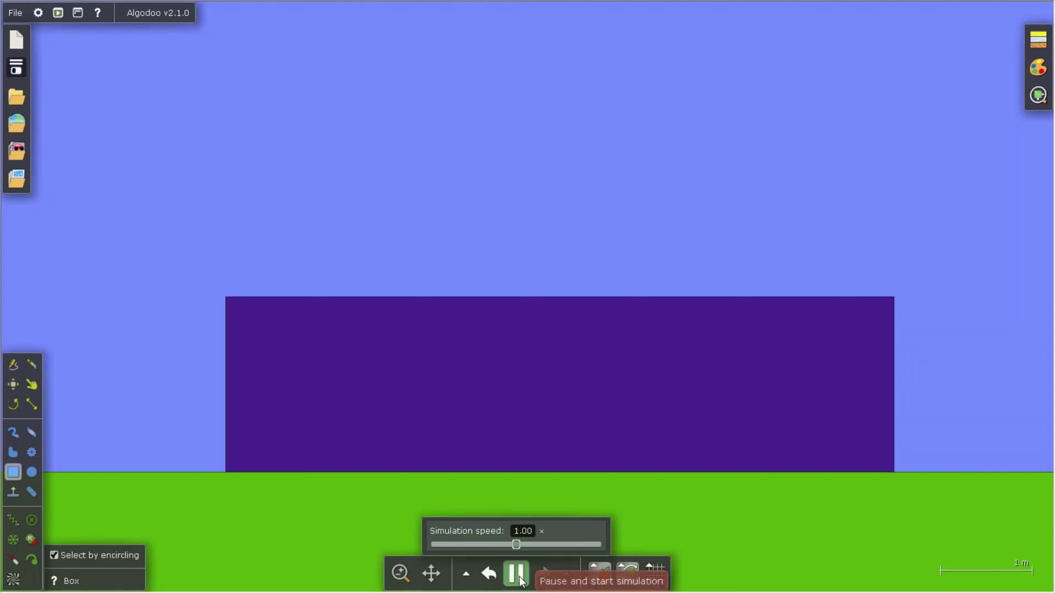
left_click(14, 384)
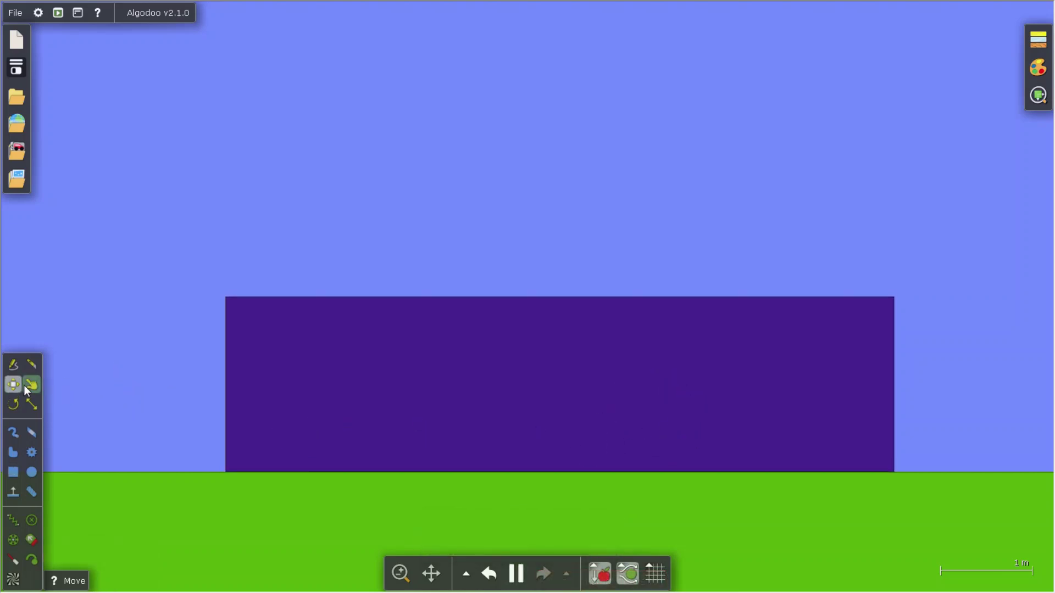
left_click(31, 472)
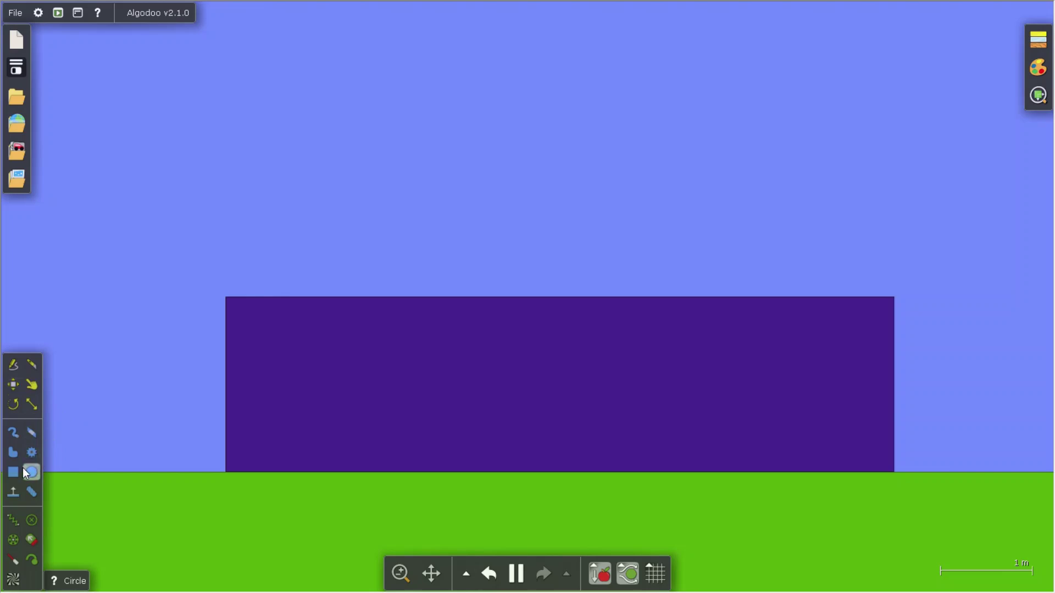
left_click_drag(542, 235, 522, 245)
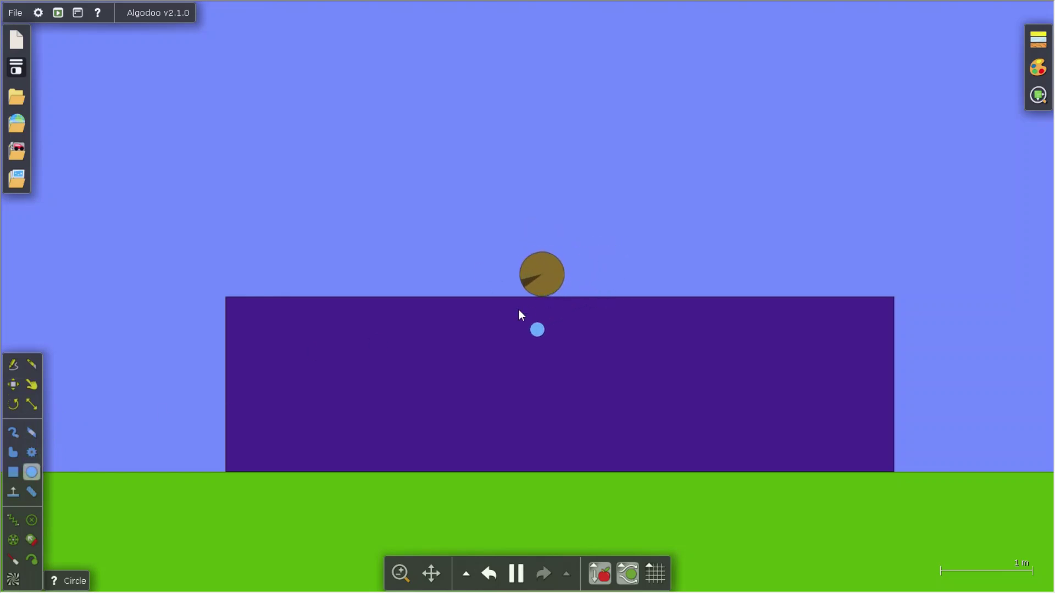
Paint a light-green ramp over the box's right half and drag the brown ball to its top
left_click(14, 434)
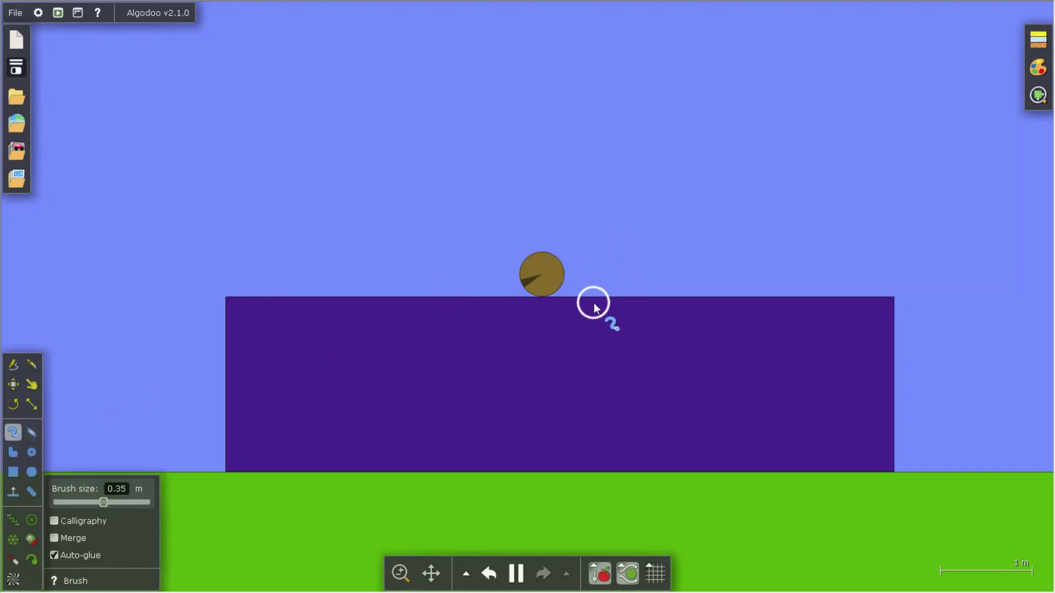
mouse_move(592, 305)
left_mouse_down()
mouse_move(889, 310)
mouse_move(891, 234)
mouse_move(814, 241)
mouse_move(598, 302)
left_mouse_up()
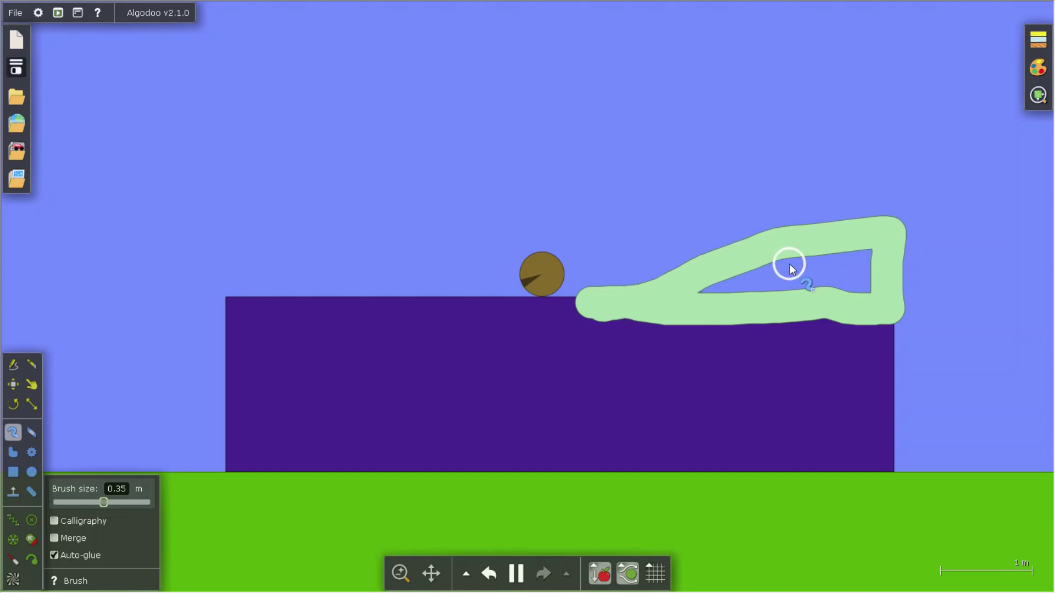
left_click(32, 385)
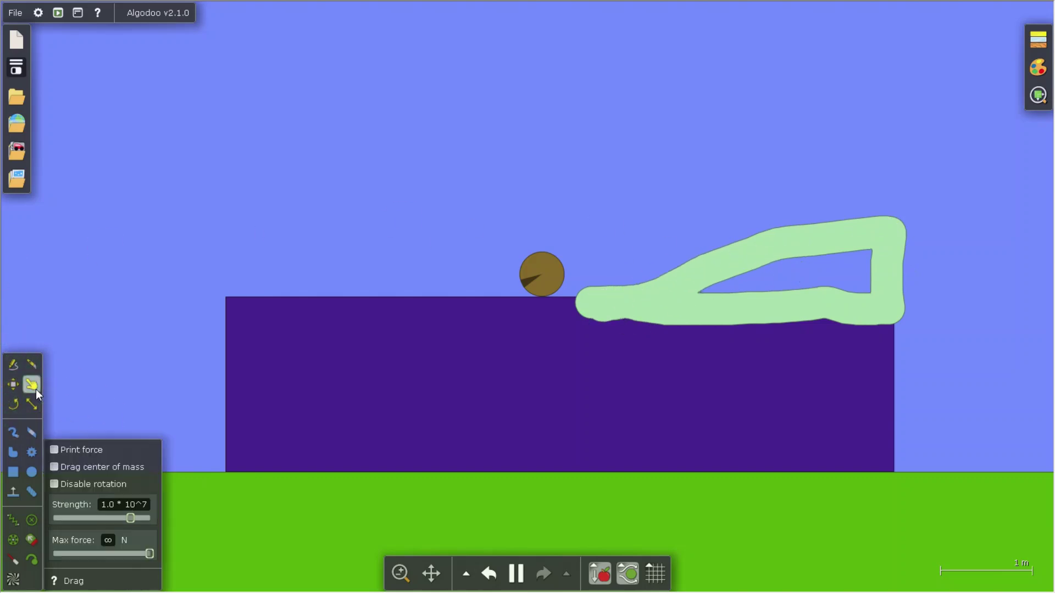
mouse_move(536, 275)
left_mouse_down()
mouse_move(733, 217)
mouse_move(795, 230)
mouse_move(805, 215)
left_mouse_up()
Pause, paste two copies of the ball onto the ramp's slope, and resume so they roll
key("space")
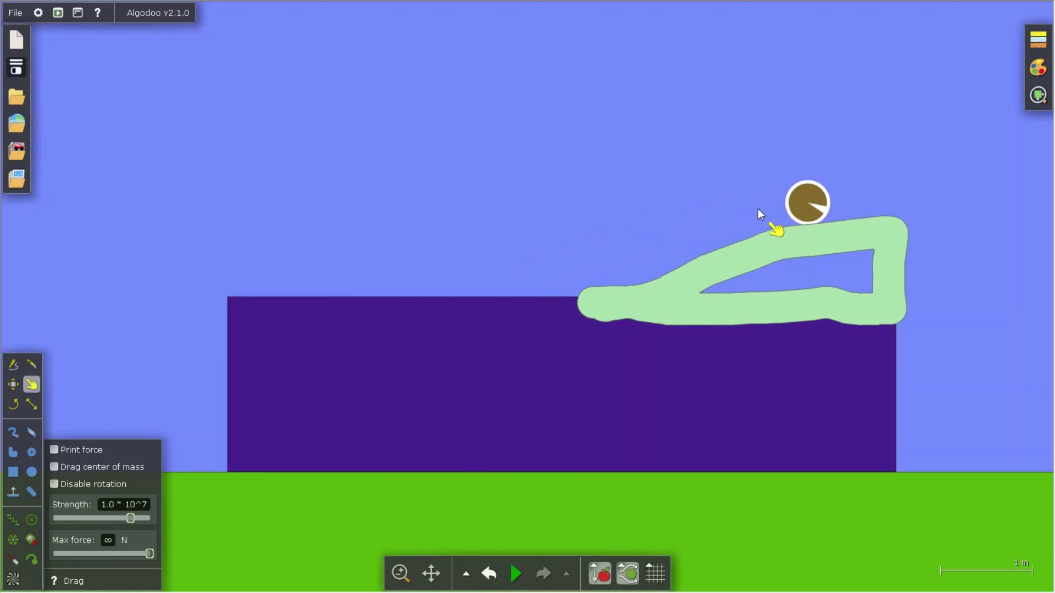
key("ctrl+v")
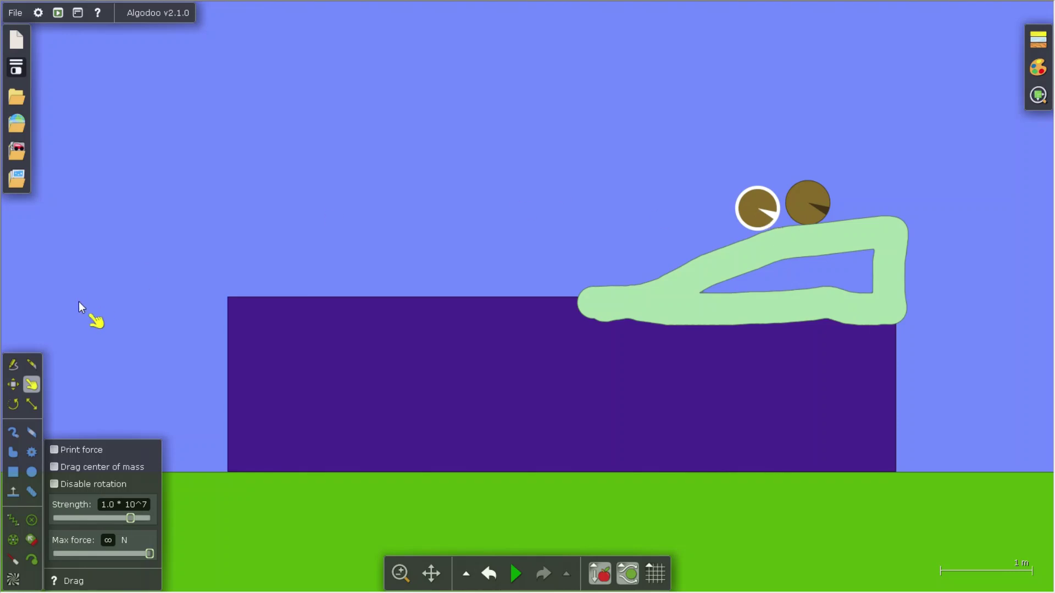
left_click(12, 385)
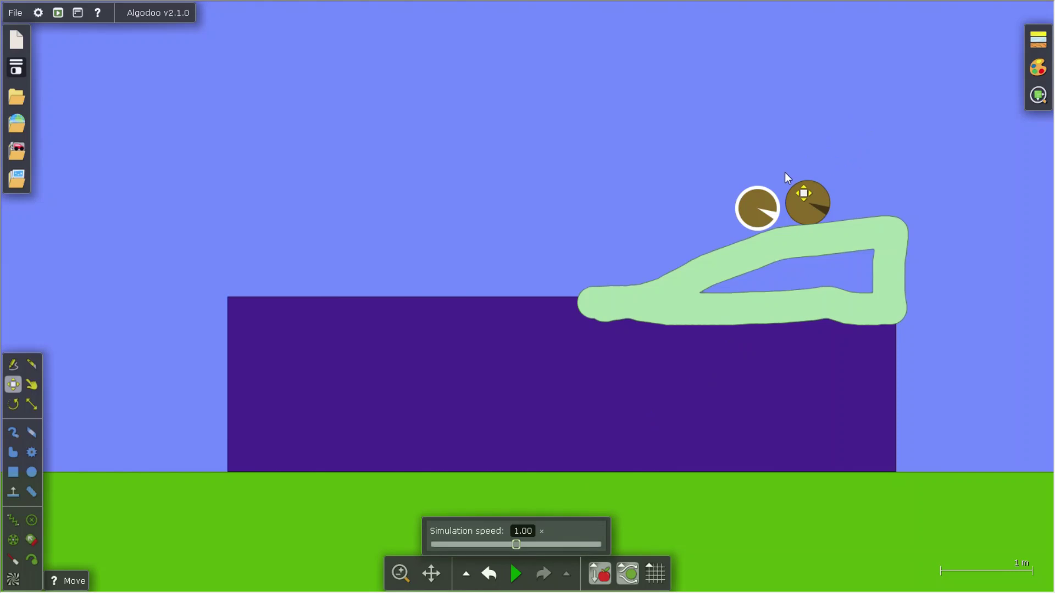
left_click_drag(760, 204, 760, 208)
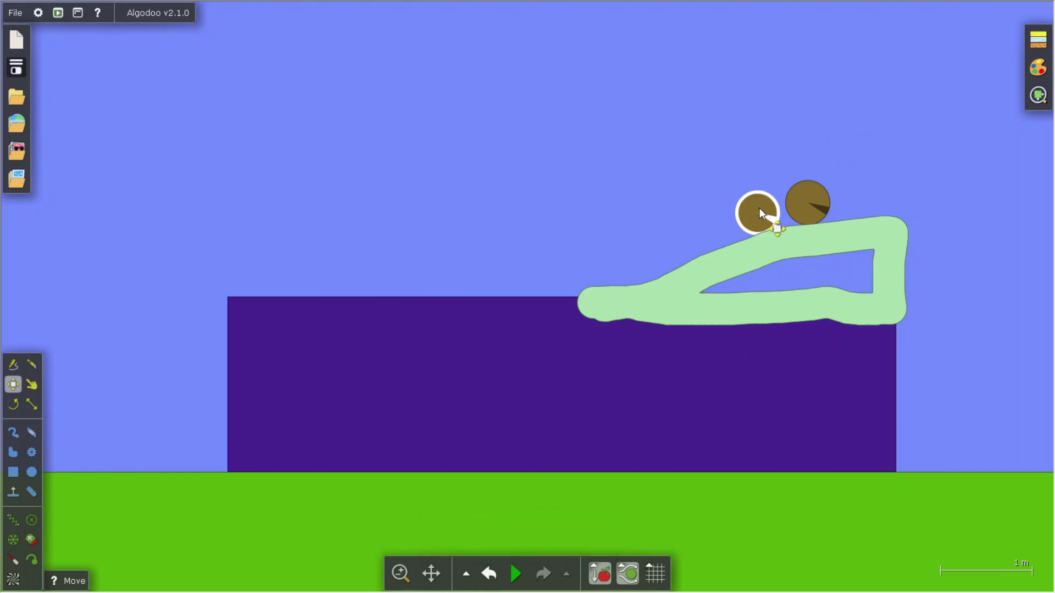
key("ctrl+v")
left_click_drag(697, 230, 701, 238)
key("space")
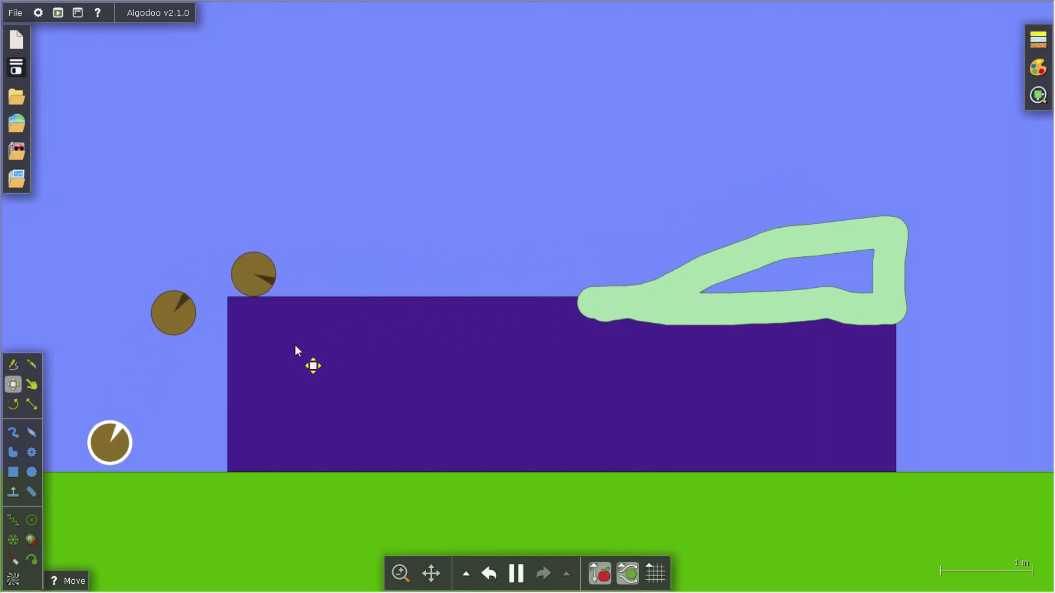
Rewind the rolled balls, then add a plane wall at the left edge and undo it
left_click(490, 573)
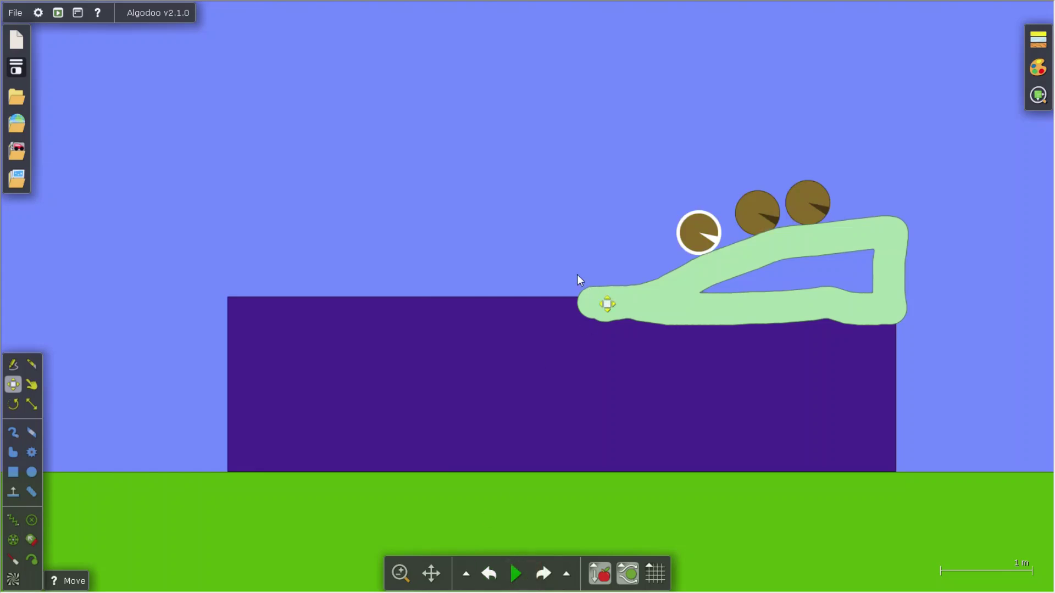
left_click(541, 235)
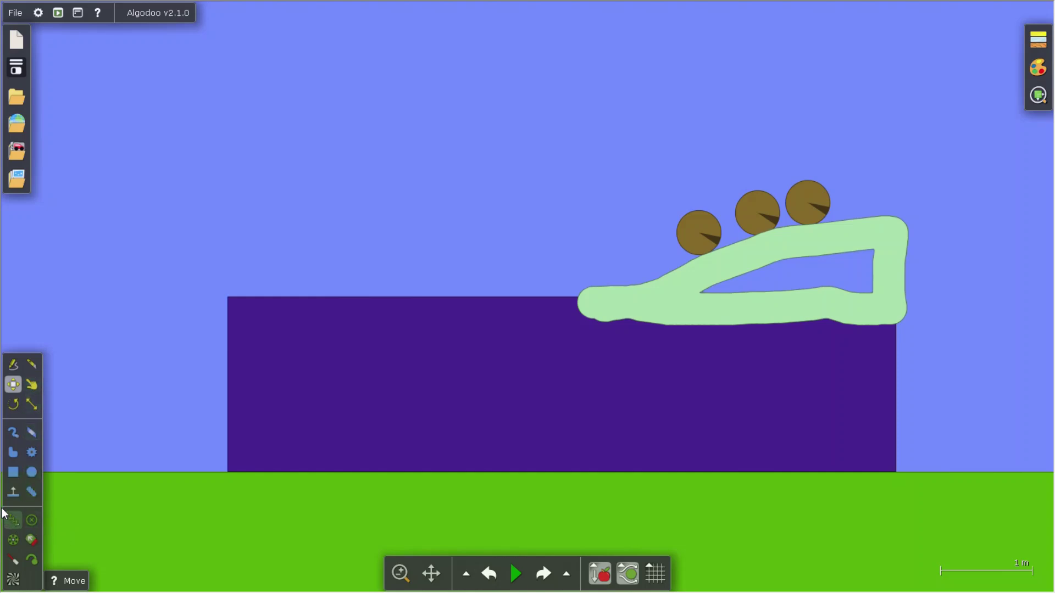
left_click(13, 492)
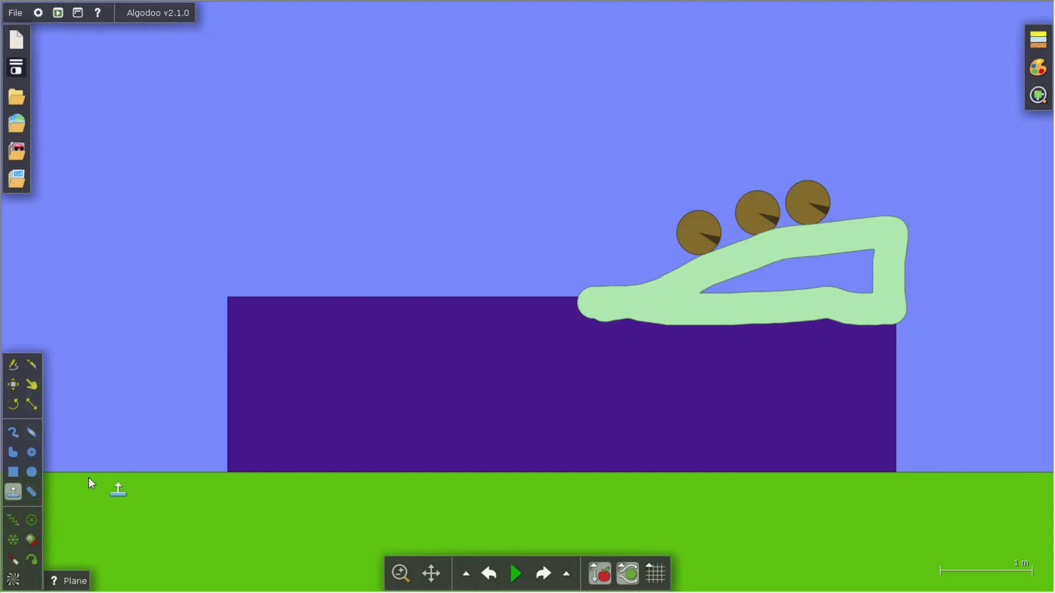
key("space")
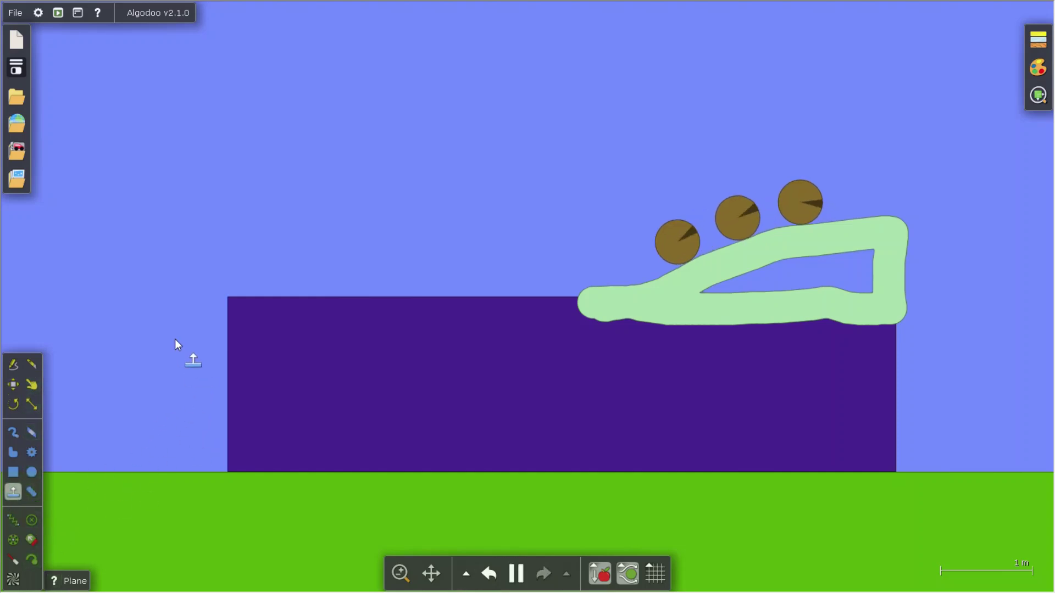
left_click_drag(168, 342, 206, 343)
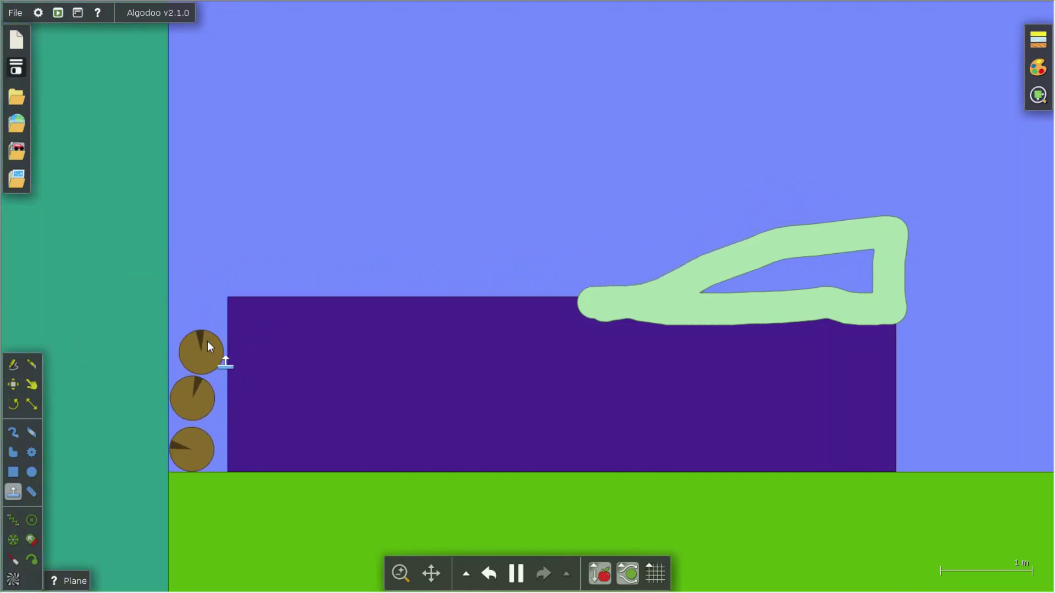
left_click(491, 574)
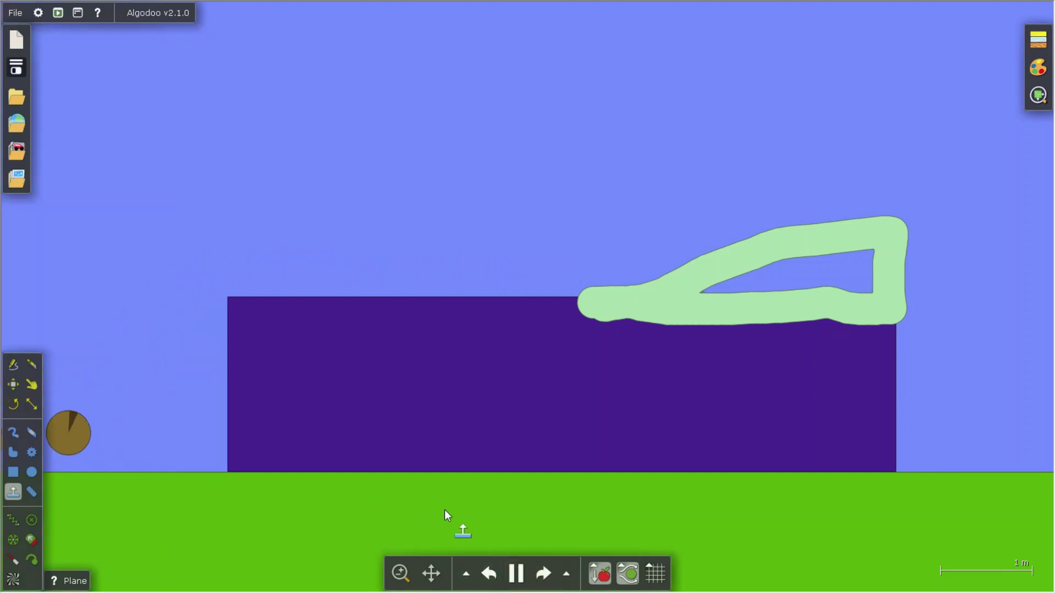
Pause the simulation and undo so the three balls sit back on the track
scroll(444, 510, "down", 5)
scroll(444, 510, "up", 2)
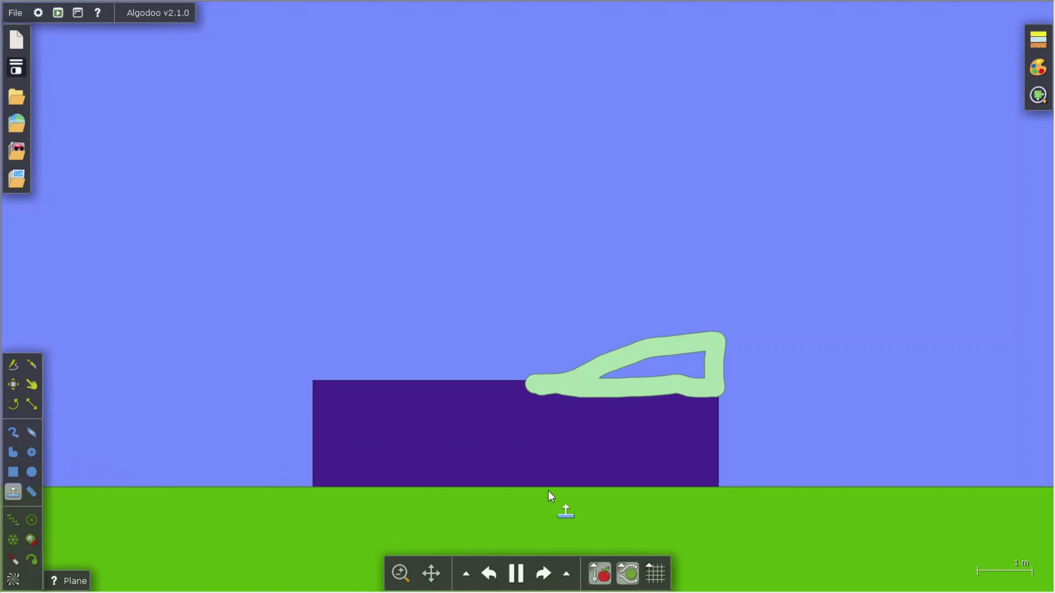
key("space")
left_click(489, 573)
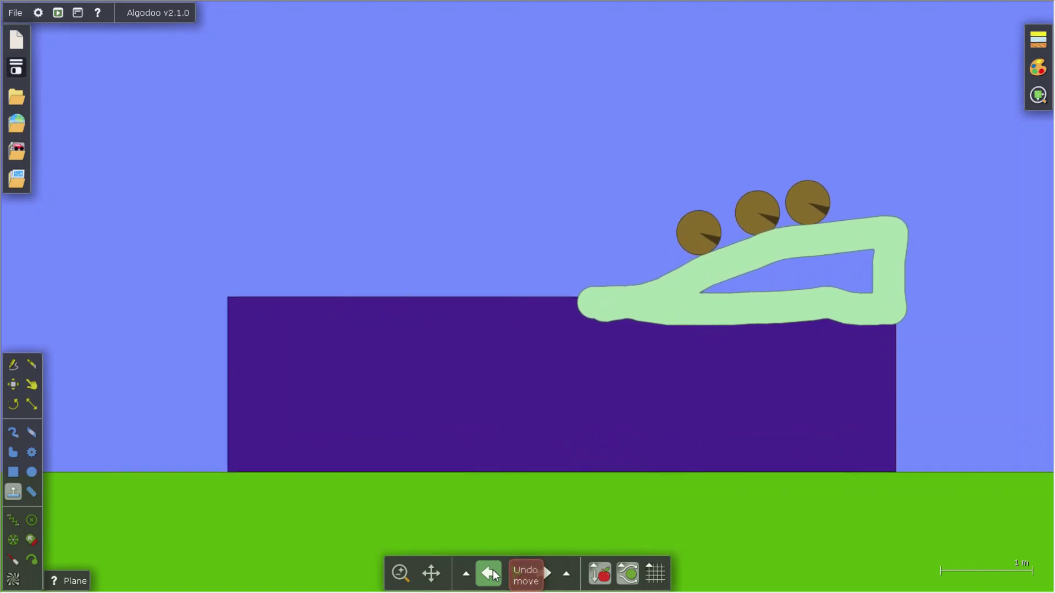
Glue the purple block to the background through its Geometry actions menu
right_click(463, 377)
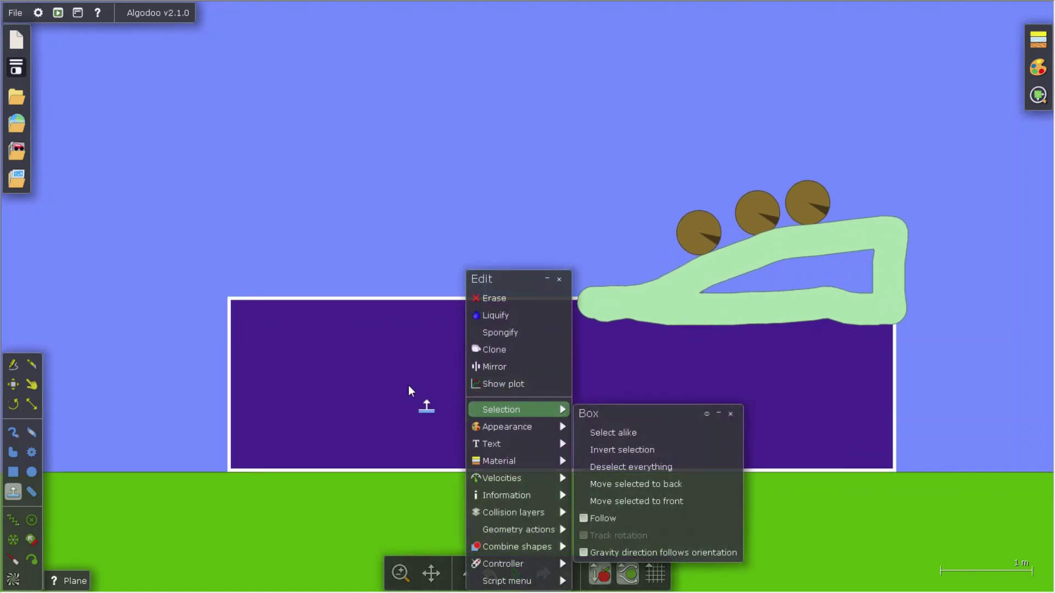
left_click(515, 460)
mouse_move(532, 530)
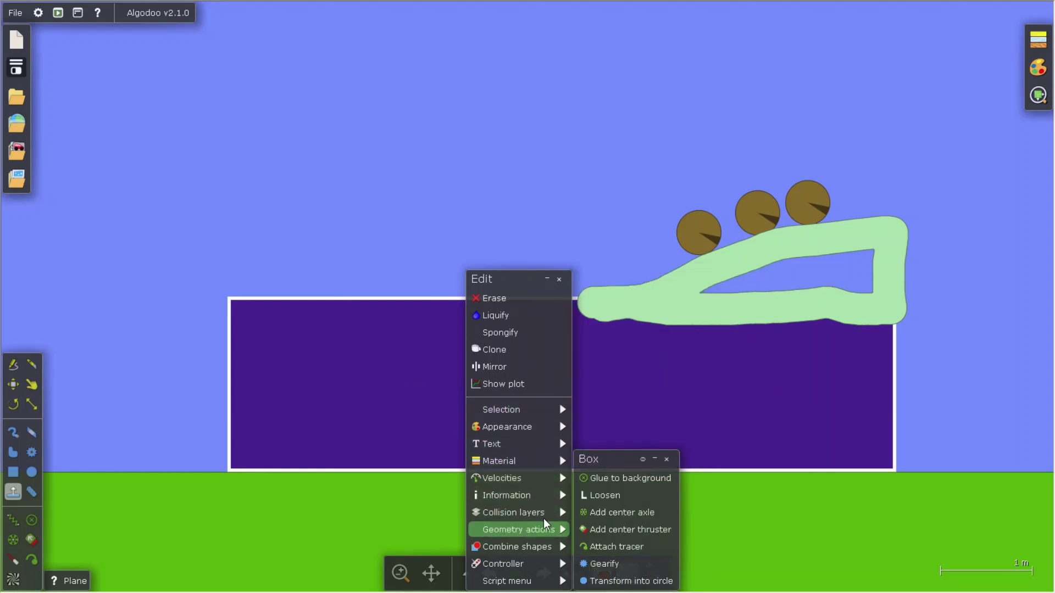
left_click(623, 478)
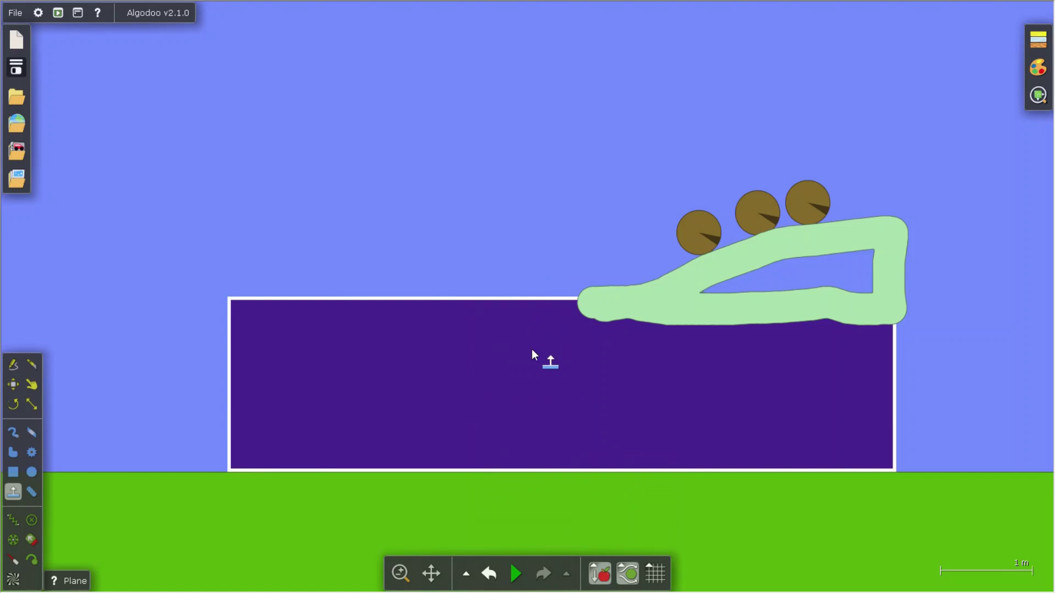
Tilt the block about 30°, run the simulation, then undo back to a level block
left_click(528, 380)
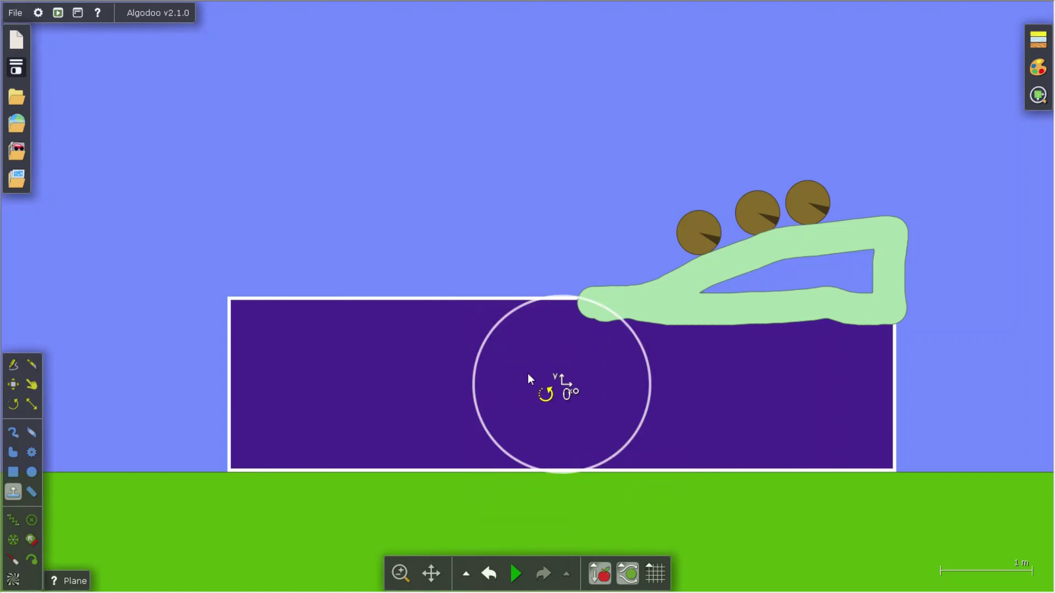
left_click_drag(528, 374, 509, 355)
key("space")
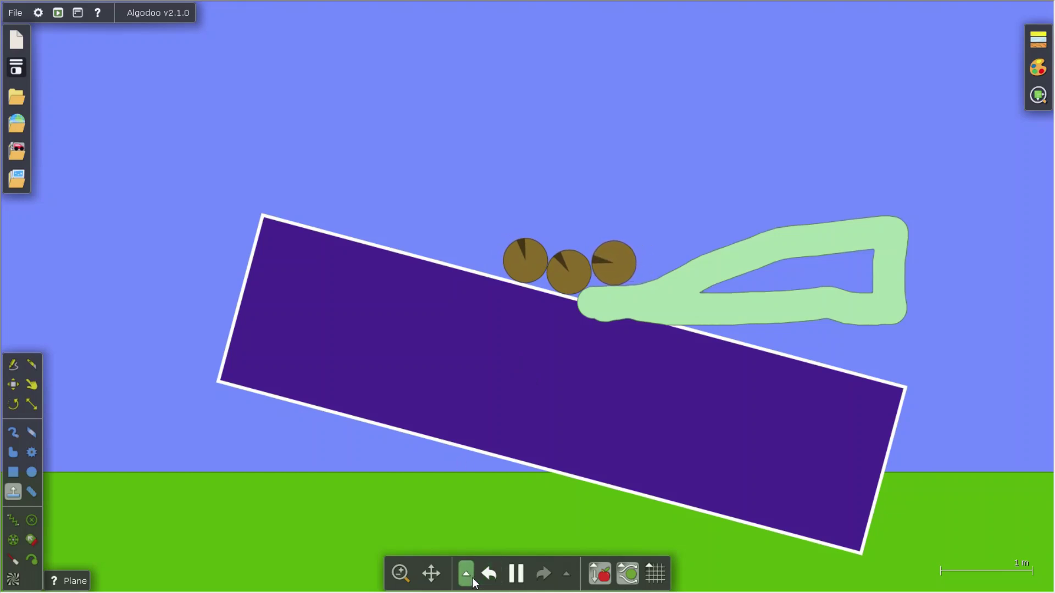
left_click(489, 574)
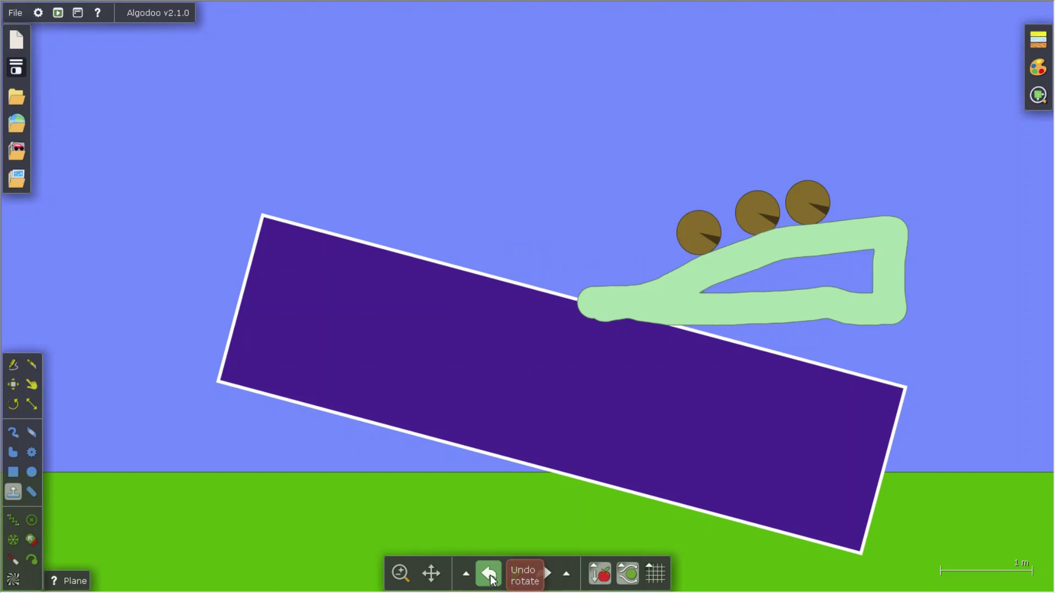
left_click(490, 577)
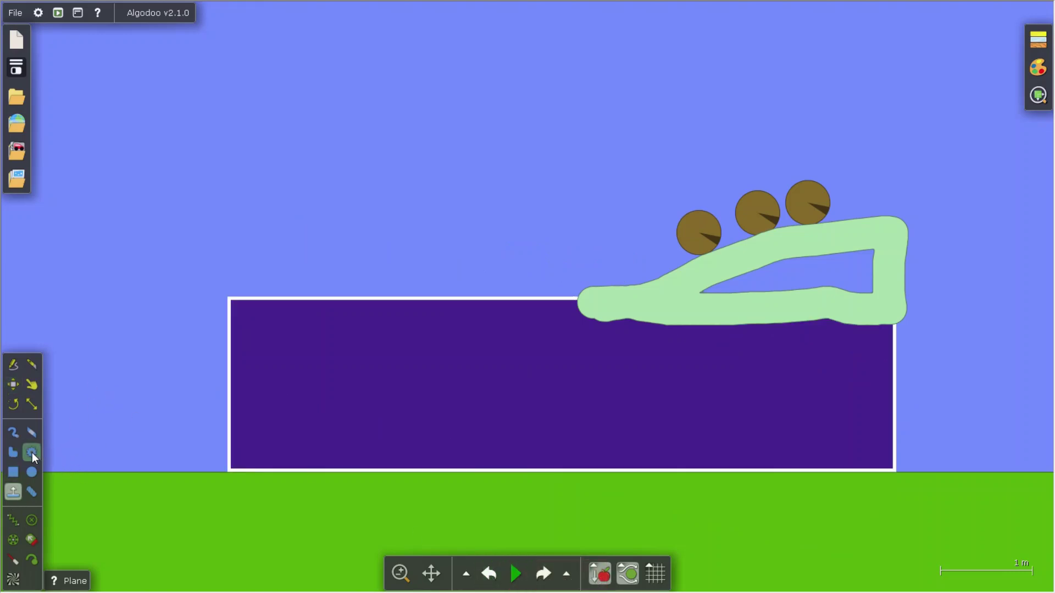
Draw a red box above the purple block and add an axle at its center
left_click(32, 453)
mouse_move(692, 233)
left_mouse_down()
mouse_move(605, 223)
mouse_move(698, 230)
left_mouse_up()
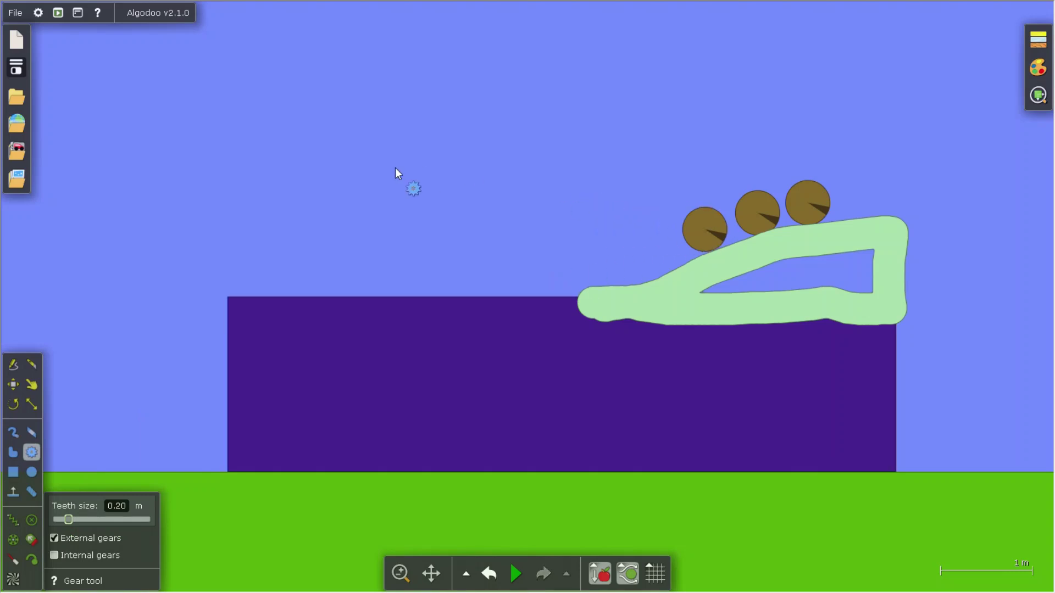
left_click(13, 472)
left_click_drag(331, 151, 399, 240)
right_click(350, 189)
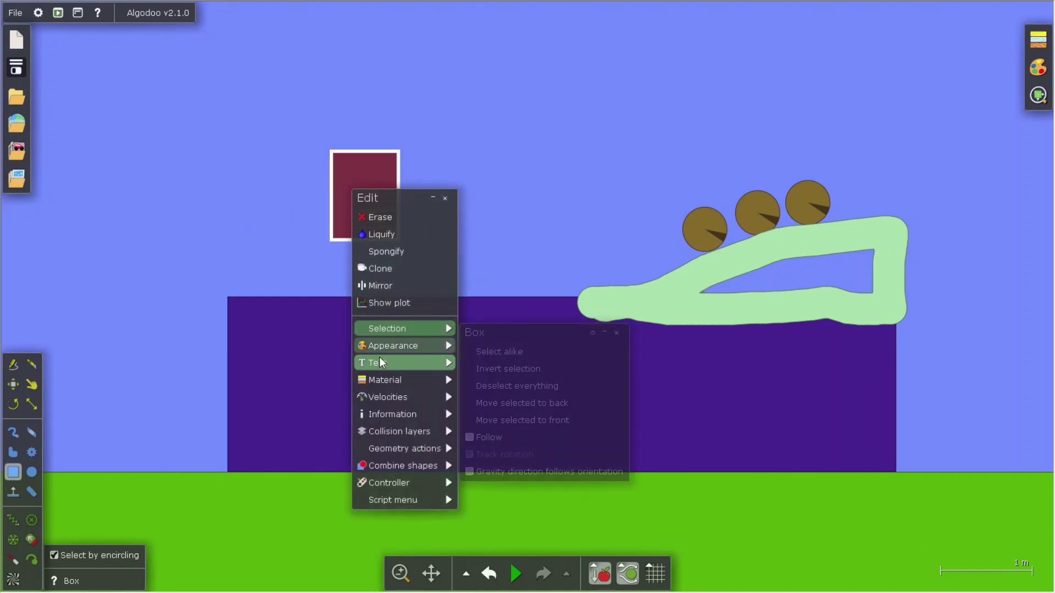
mouse_move(408, 448)
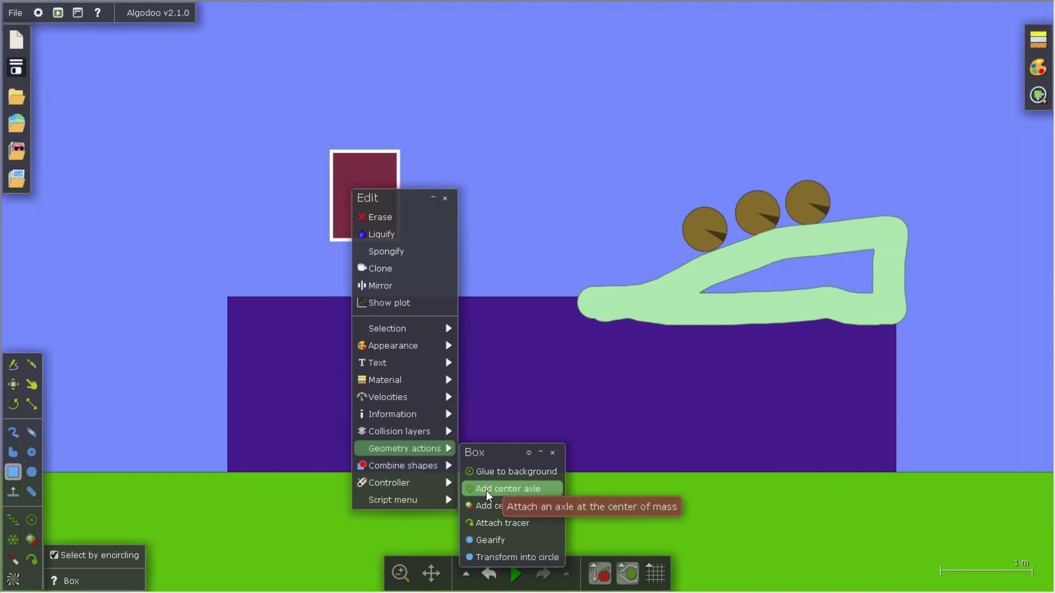
left_click(446, 198)
Select the red box, paste a duplicate and start the simulation
left_click(13, 541)
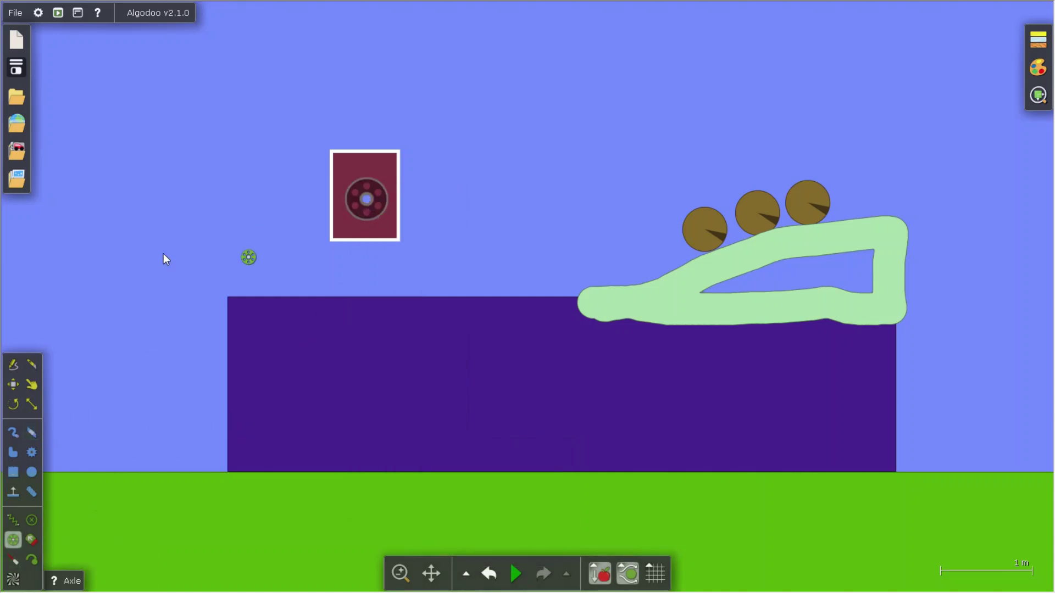
left_click(13, 471)
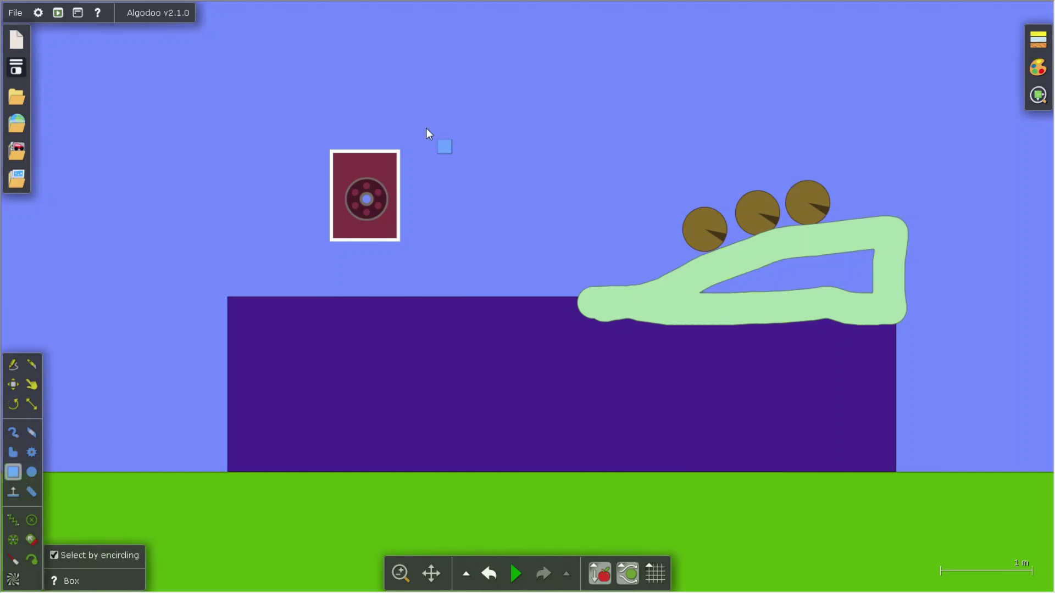
left_click_drag(427, 120, 299, 279)
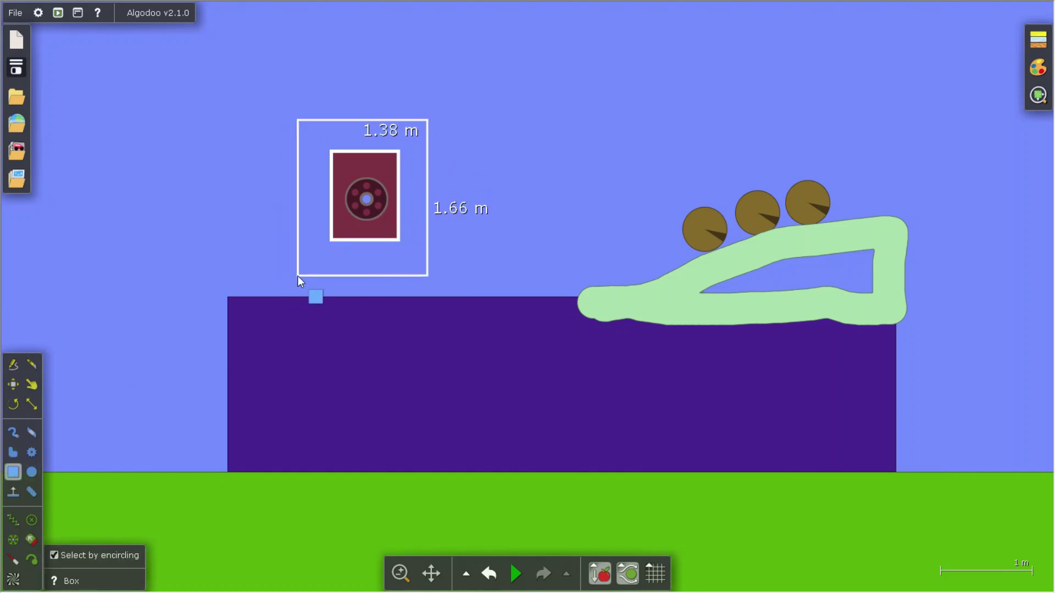
right_click(299, 279)
key("ctrl+v")
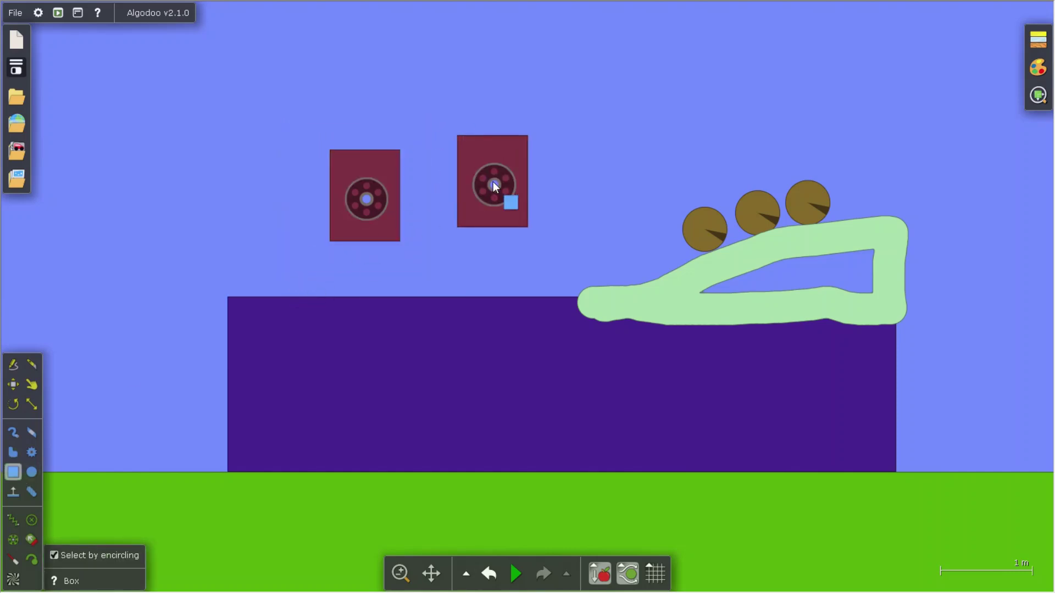
key("space")
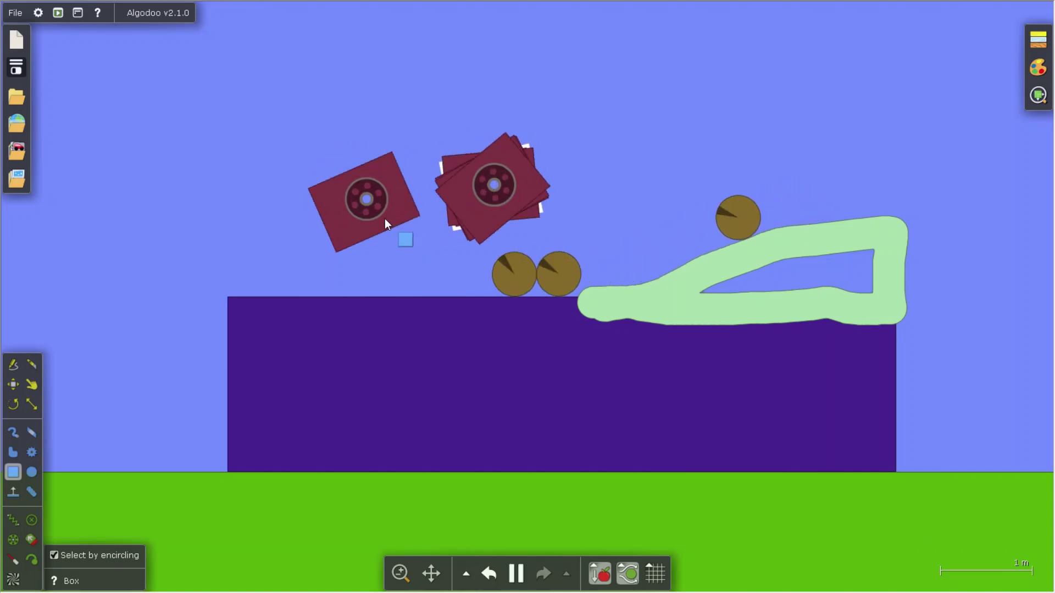
Grab the left red box to remove it, then encircle the stacked red boxes to select them
left_click(31, 384)
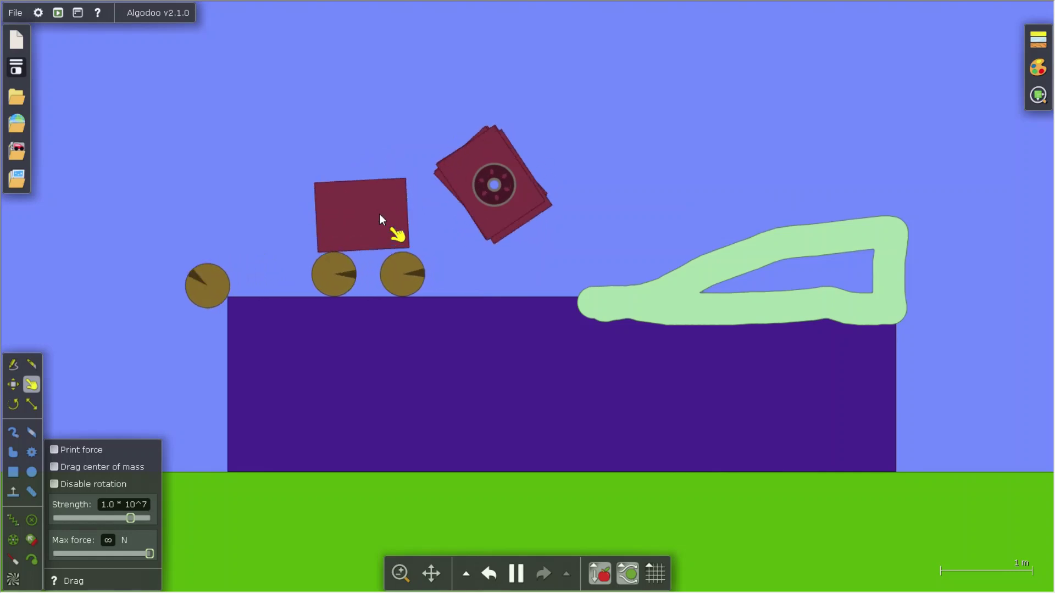
left_click_drag(379, 214, 392, 222)
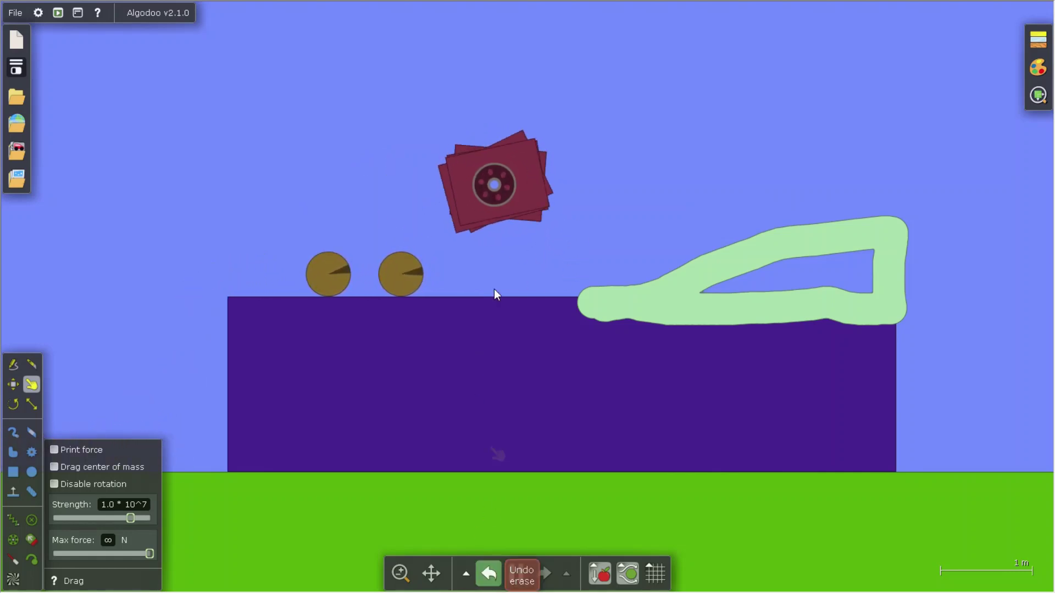
left_click(13, 472)
left_click_drag(617, 47, 420, 246)
Motorize the red boxes' five axles at 50000 Nm torque so the cluster spins at 9.0 rpm
right_click(500, 192)
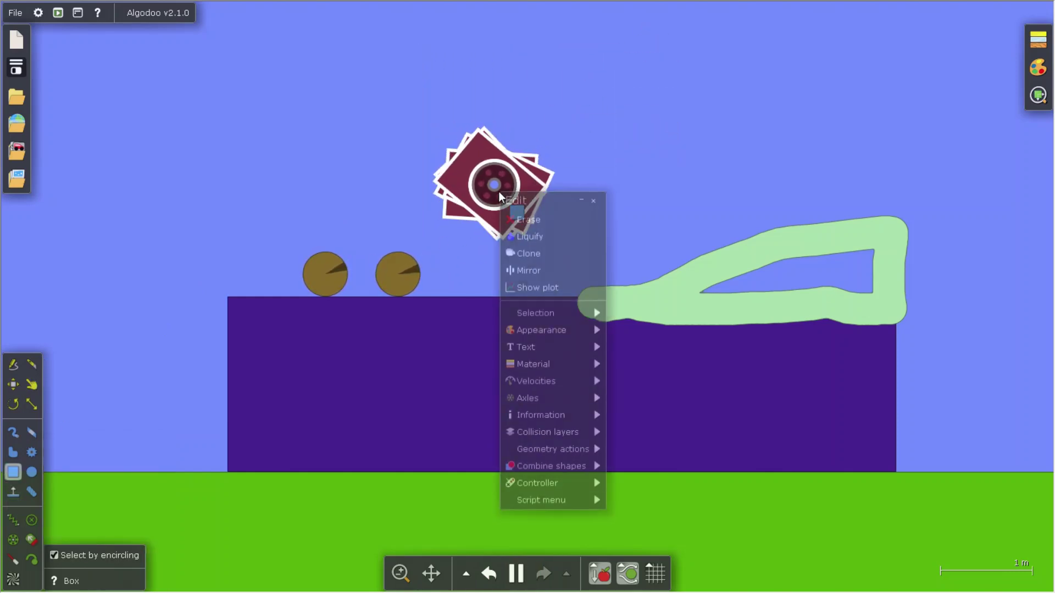
mouse_move(559, 397)
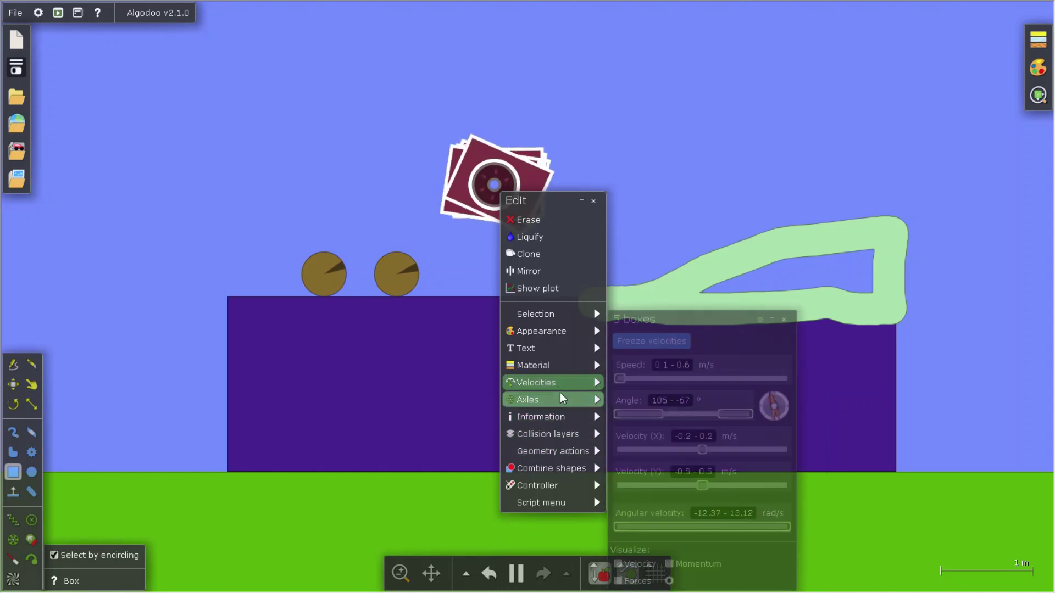
left_click(637, 422)
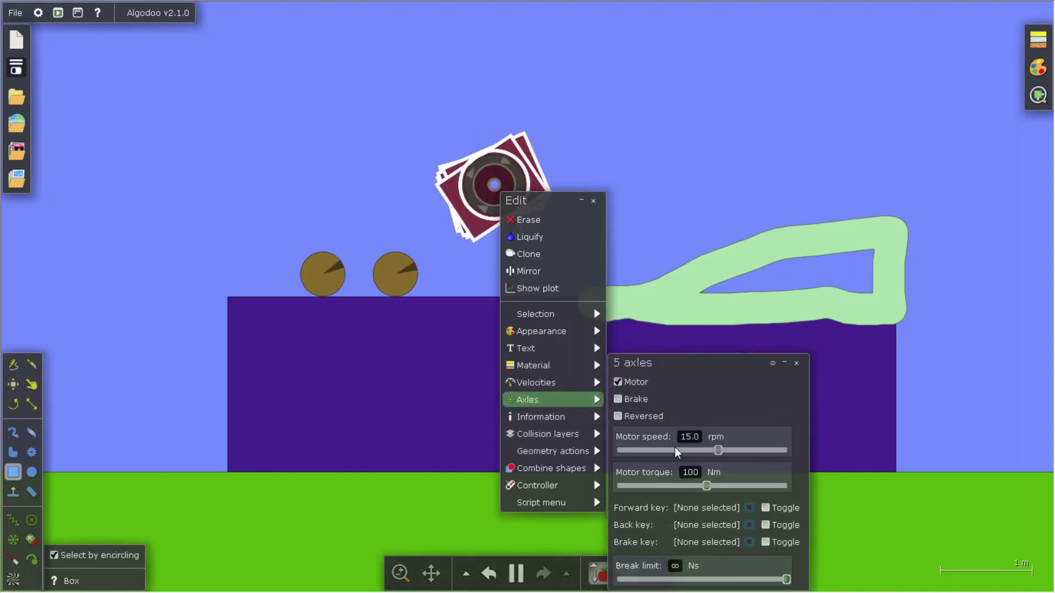
left_click_drag(723, 447, 834, 443)
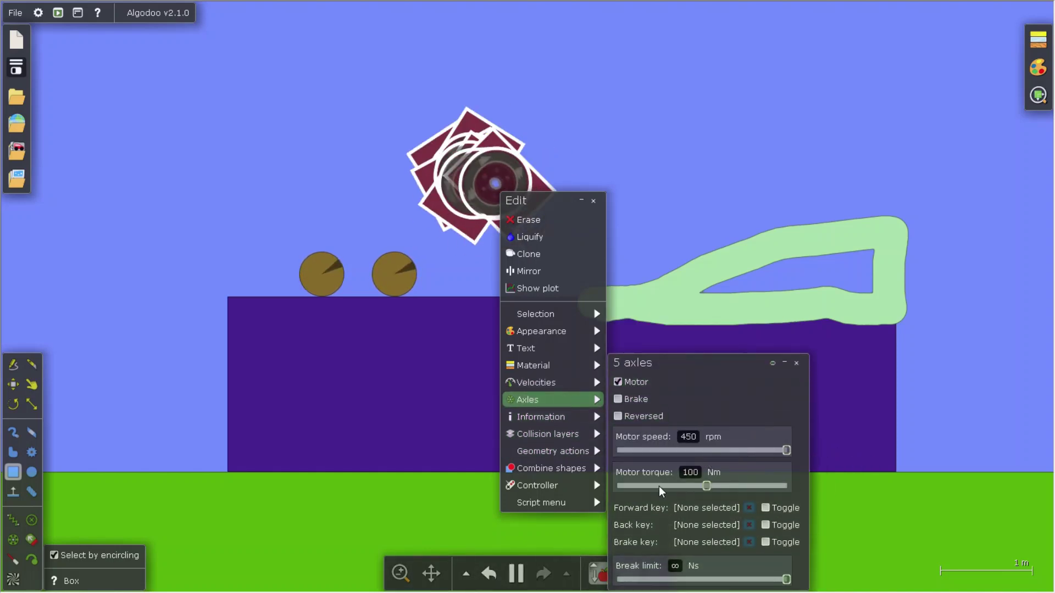
left_click_drag(708, 485, 934, 469)
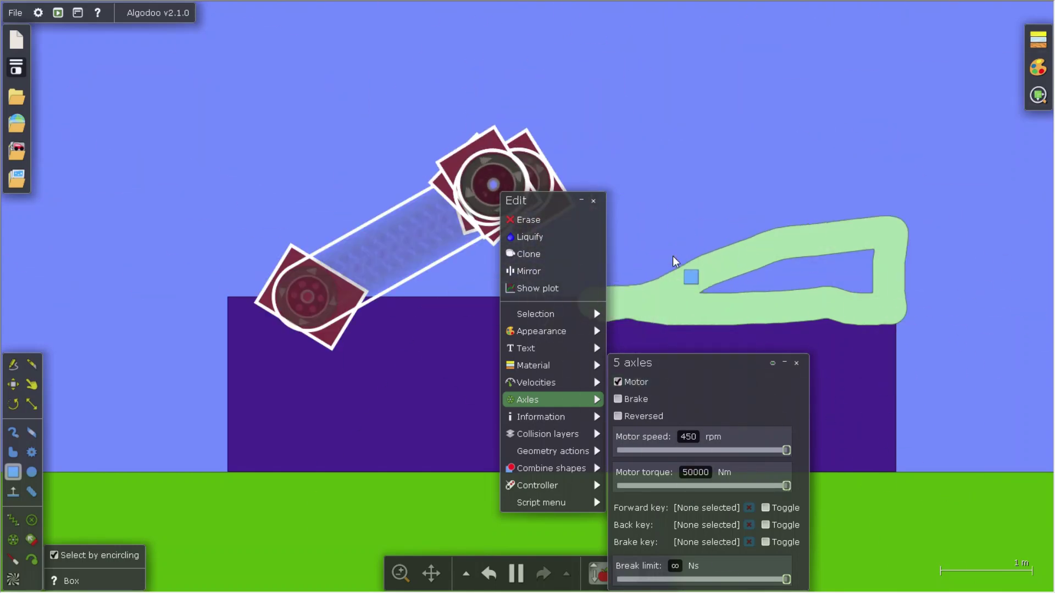
scroll(673, 256, "down", 5)
scroll(672, 256, "down", 3)
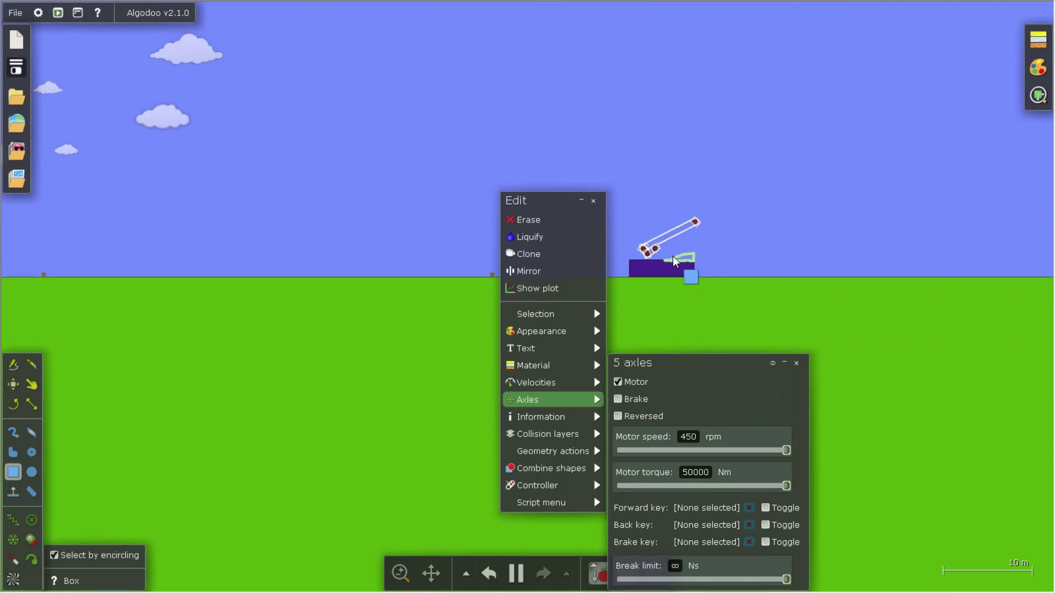
mouse_move(539, 335)
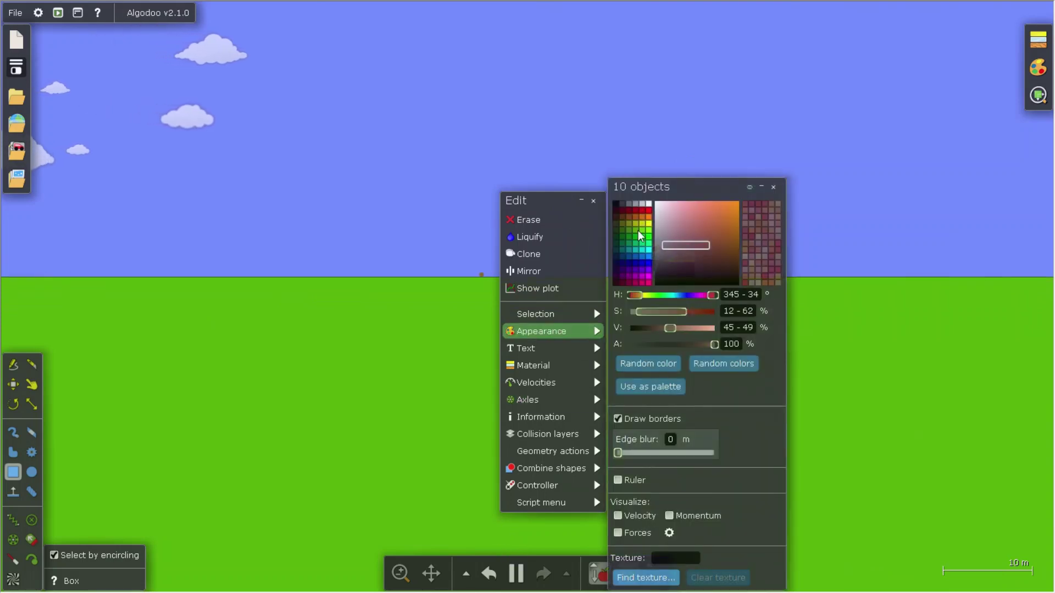
mouse_move(532, 391)
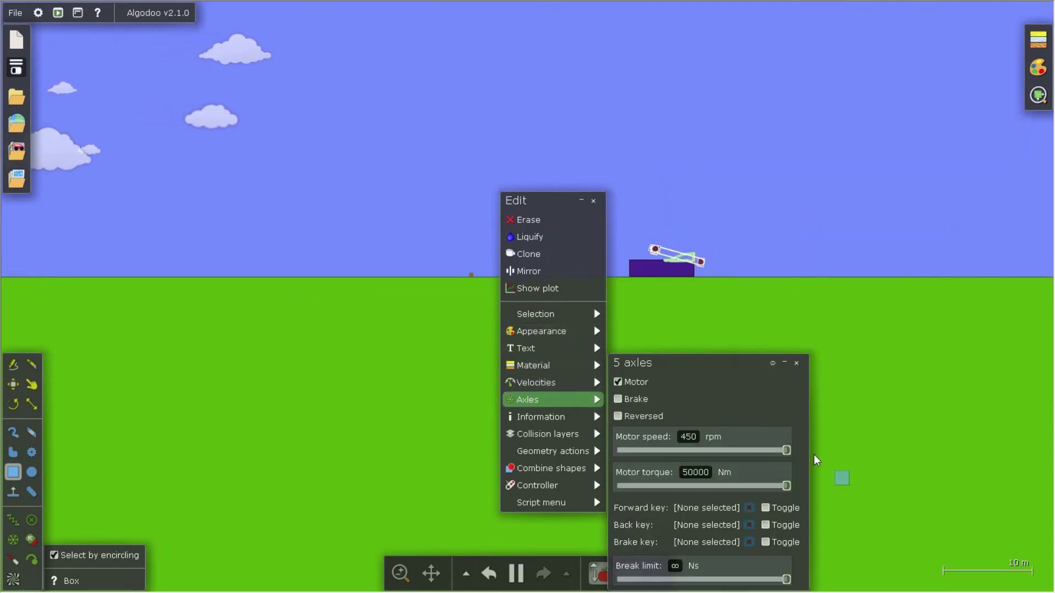
left_click_drag(784, 449, 708, 449)
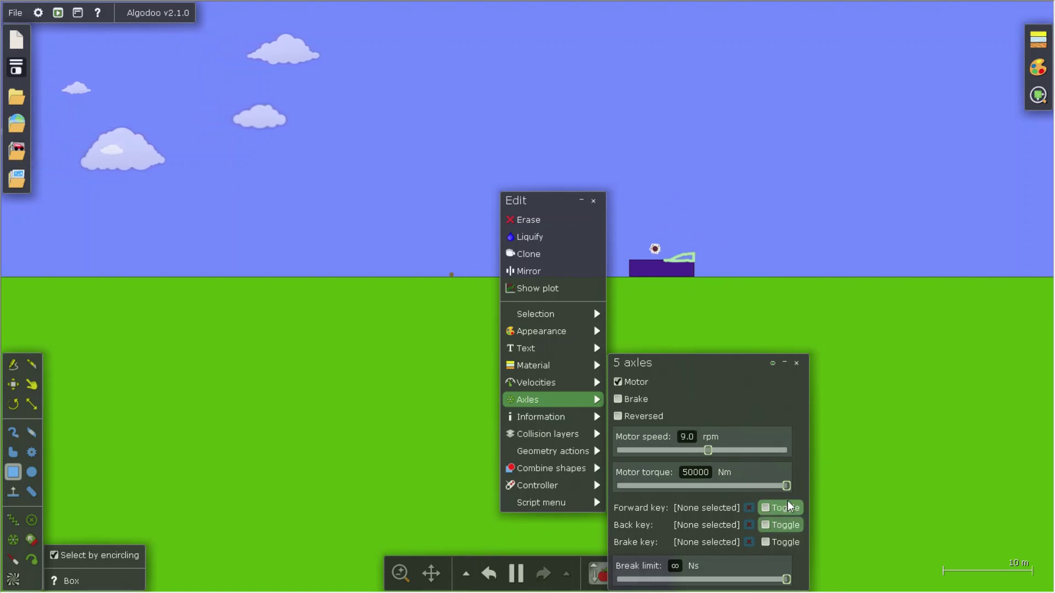
left_click(594, 201)
scroll(660, 252, "up", 8)
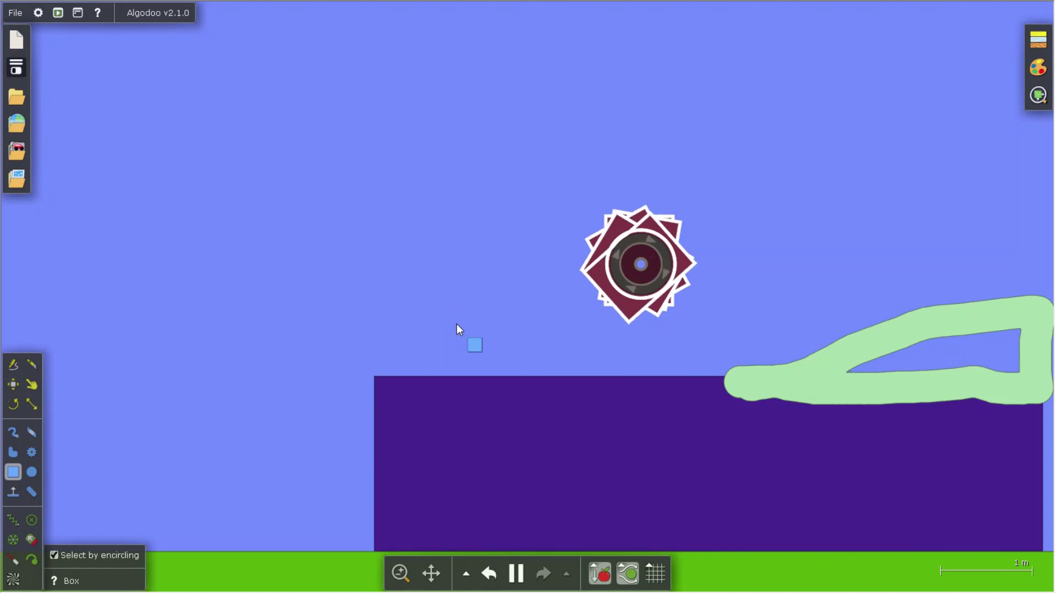
Deselect the spinning stack, turn on the grid and draw a small blue box near the ground
left_click(496, 284)
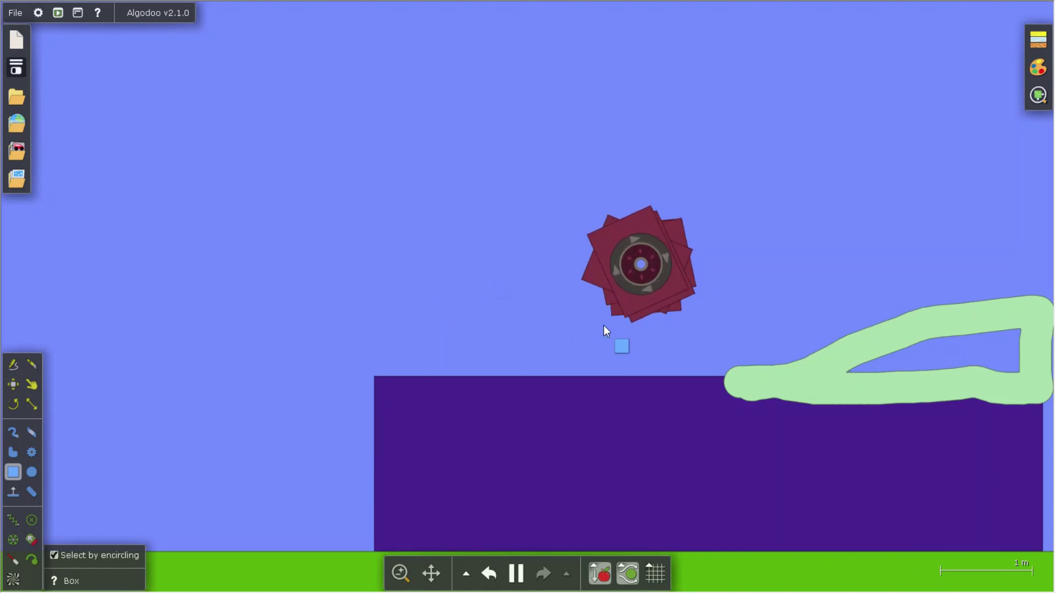
scroll(475, 319, "down", 2)
scroll(473, 319, "down", 3)
scroll(474, 319, "up", 4)
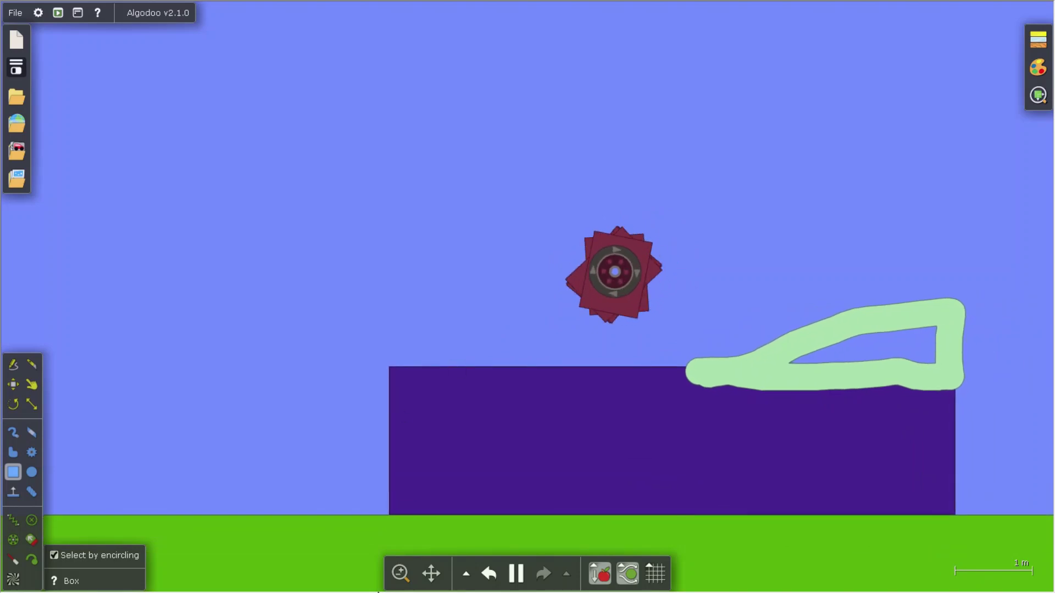
left_click(654, 574)
left_click_drag(343, 508, 353, 517)
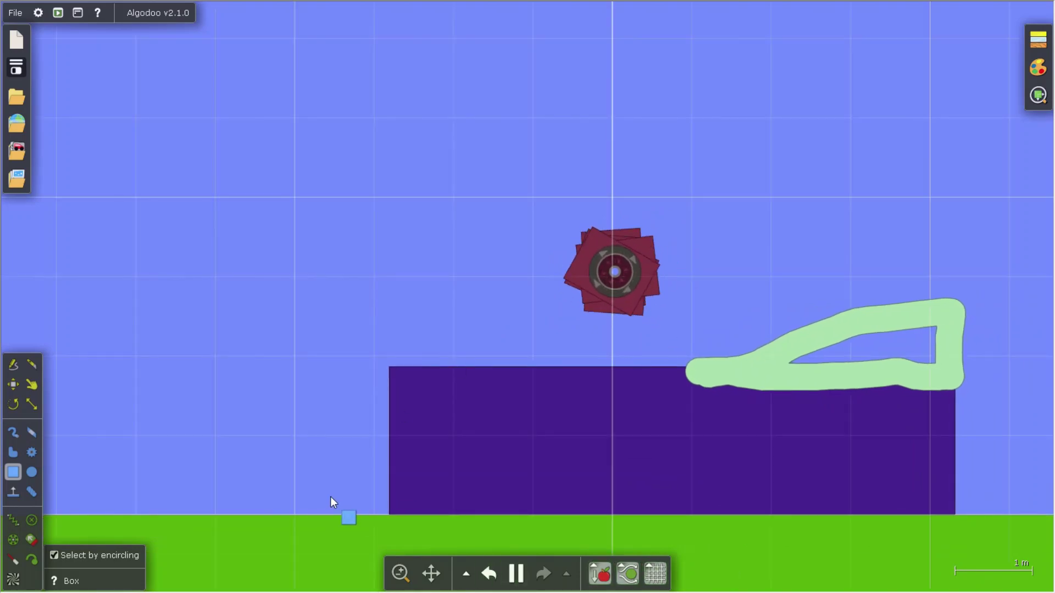
Fling the blue box to the upper left, then start a fresh scene with the Default palette
left_click_drag(316, 459, 220, 264)
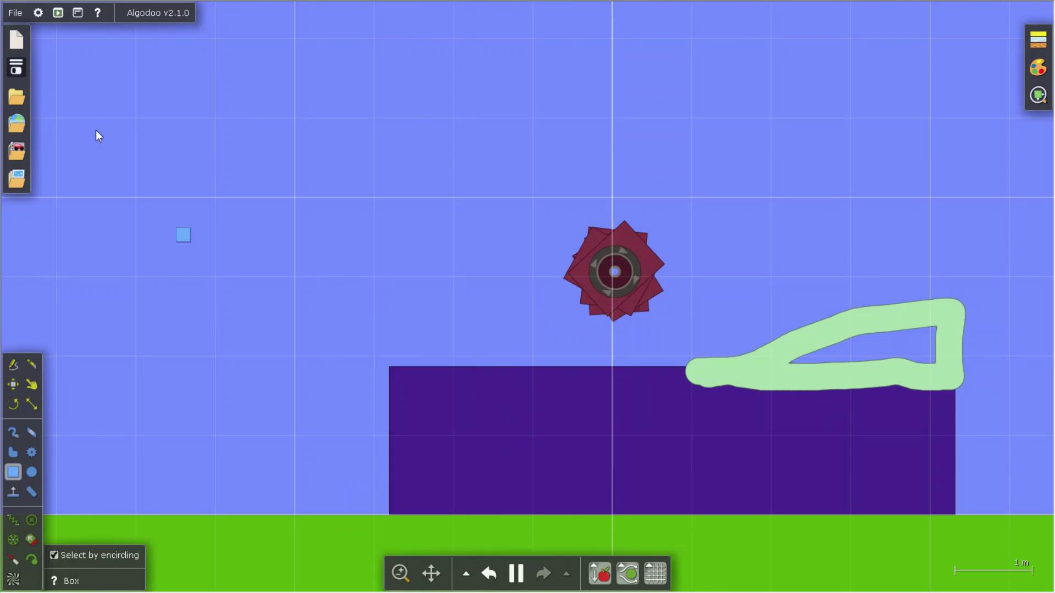
left_click(17, 39)
left_click(73, 88)
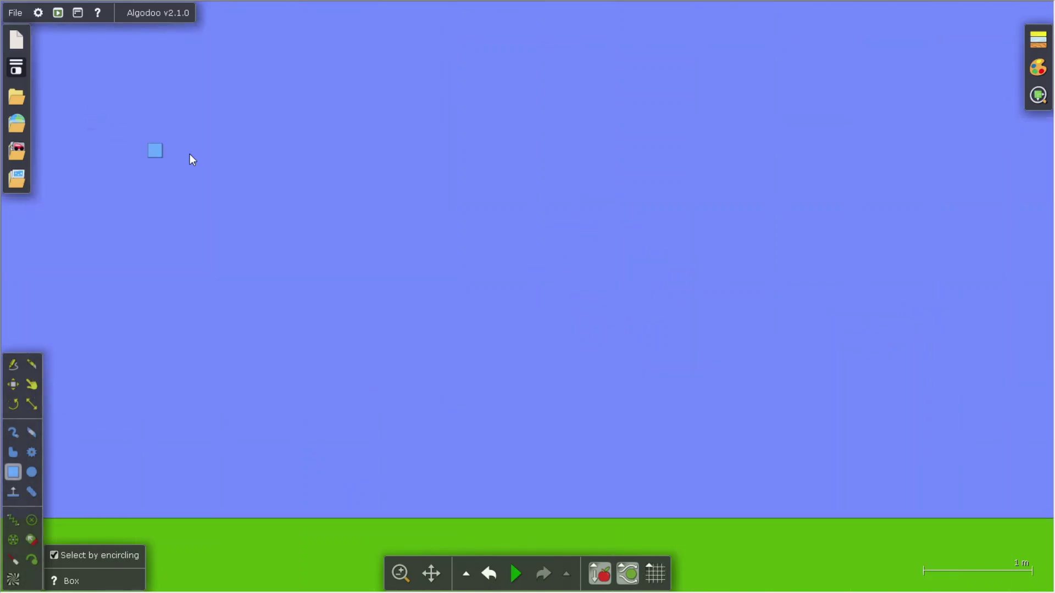
Turn on the grid and draw a red 1 m square box on the ground
left_click(655, 574)
left_click_drag(615, 437, 591, 415)
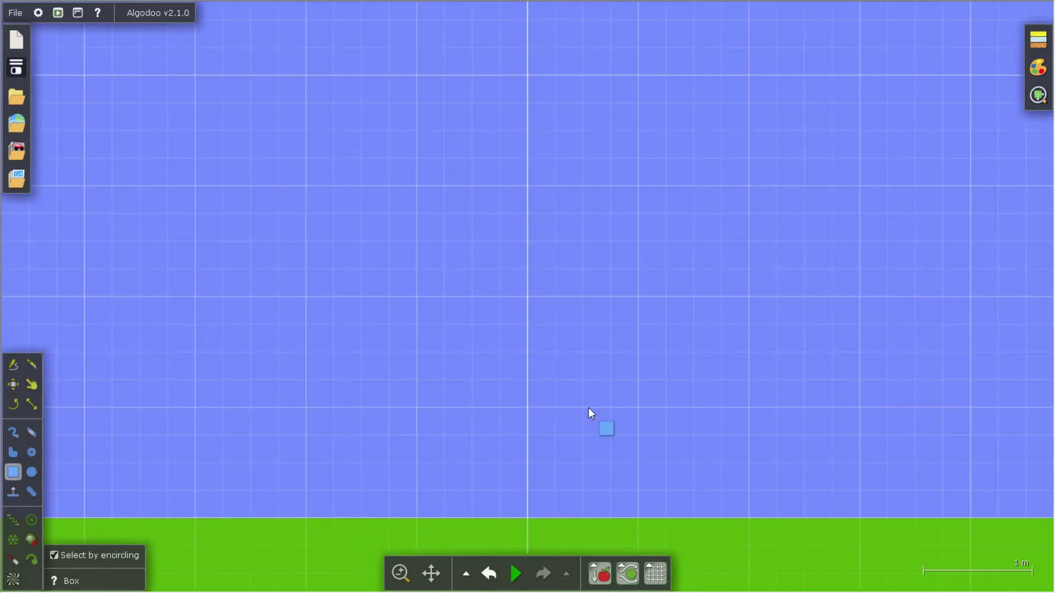
scroll(589, 414, "up", 3)
left_click_drag(509, 417, 552, 464)
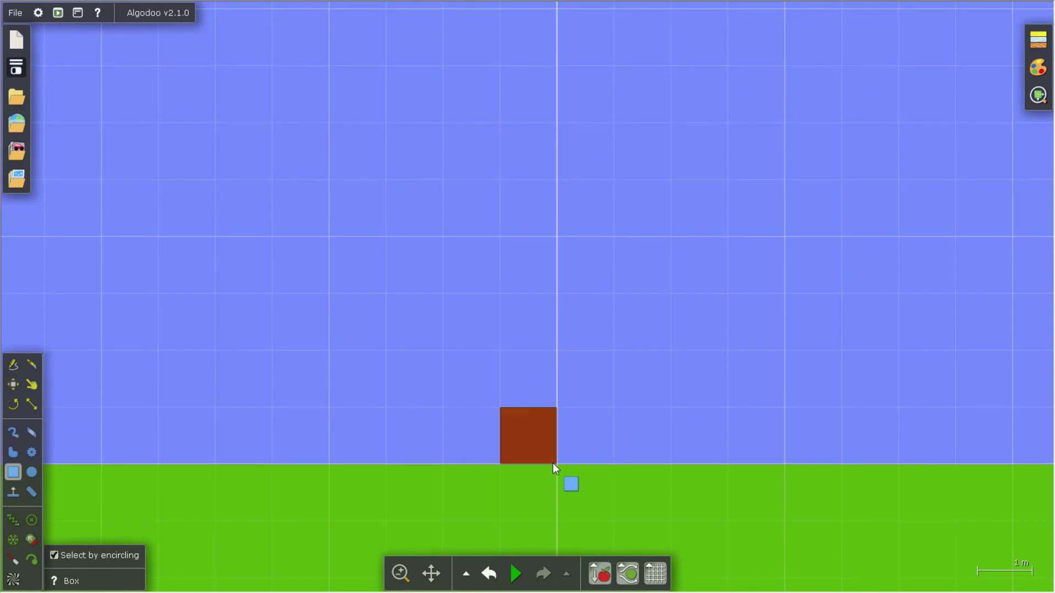
left_click(1038, 68)
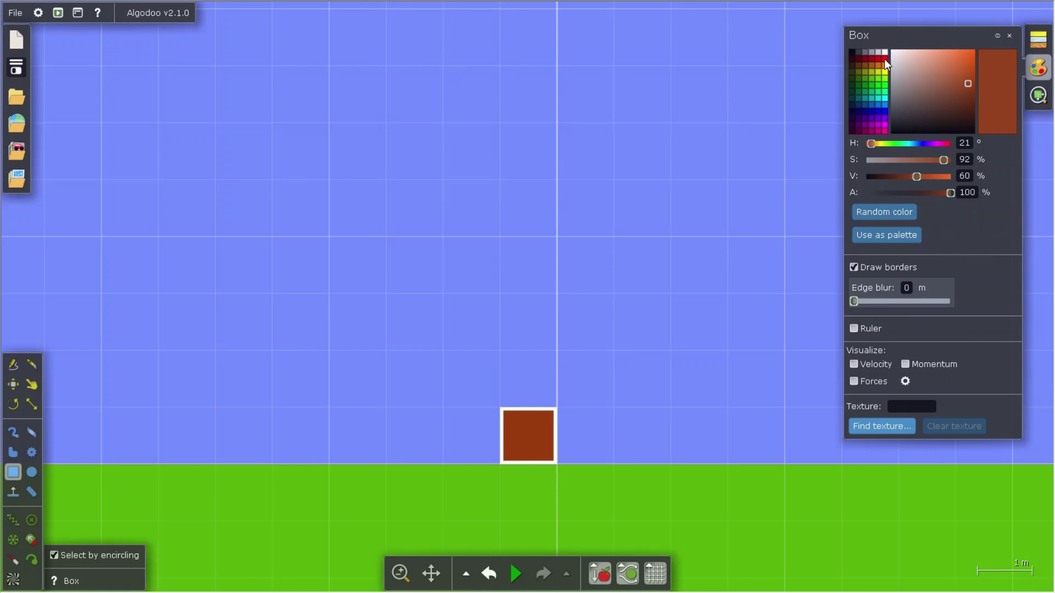
left_click(885, 58)
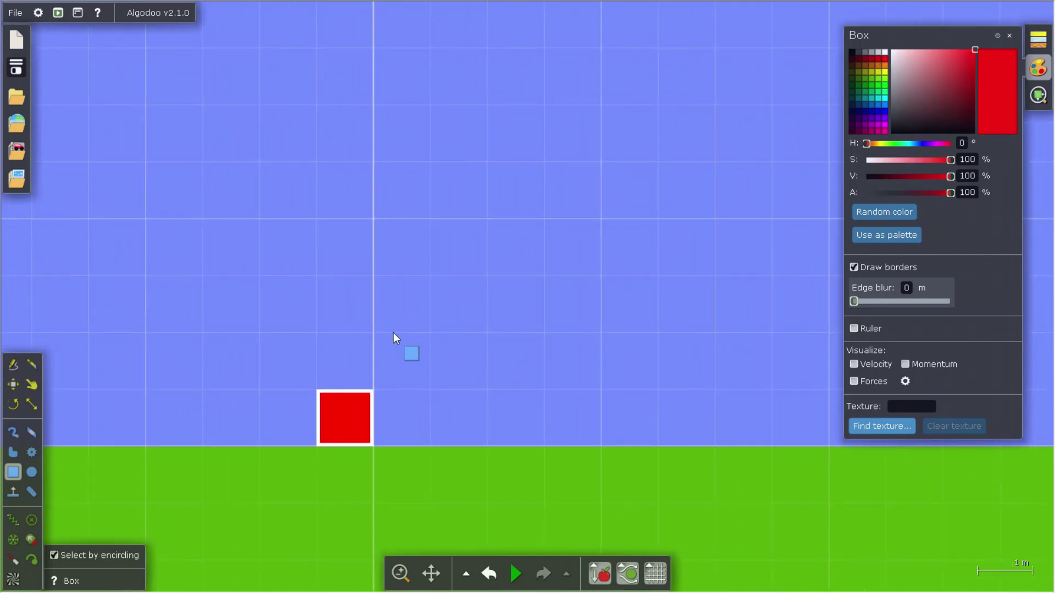
left_click(469, 346)
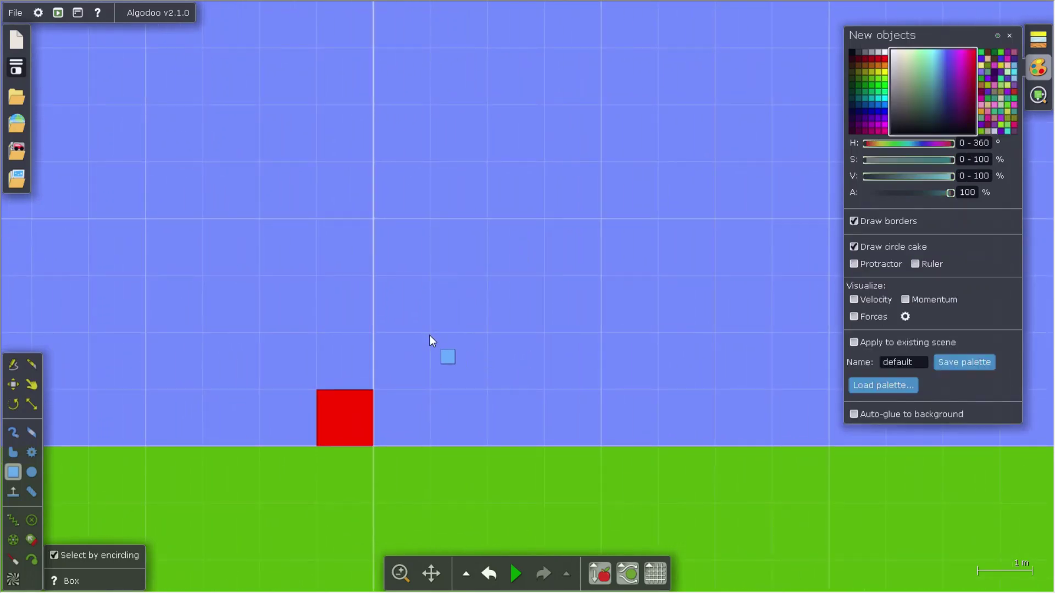
Draw an orange 1 m by 2 m box beside the red one
mouse_move(430, 335)
left_mouse_down()
mouse_move(474, 396)
mouse_move(476, 362)
left_mouse_up()
left_click_drag(431, 335, 484, 453)
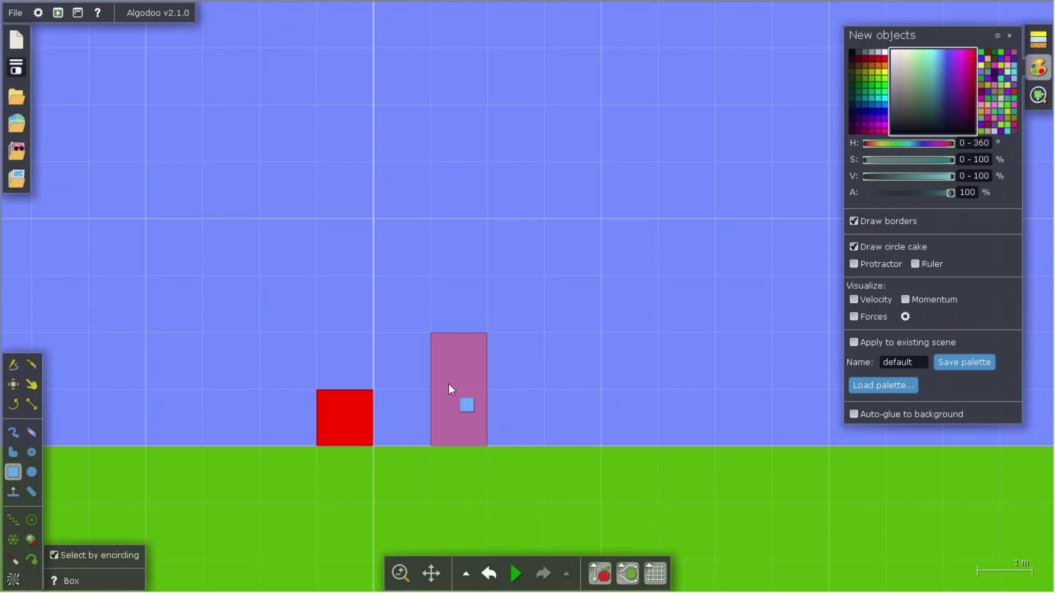
left_click(883, 65)
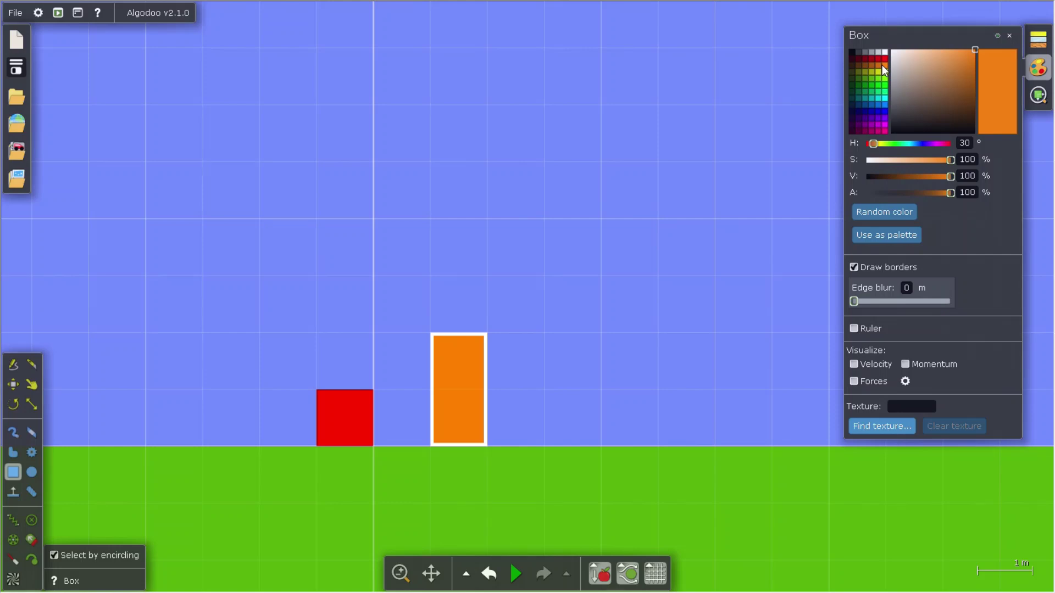
left_click(517, 371)
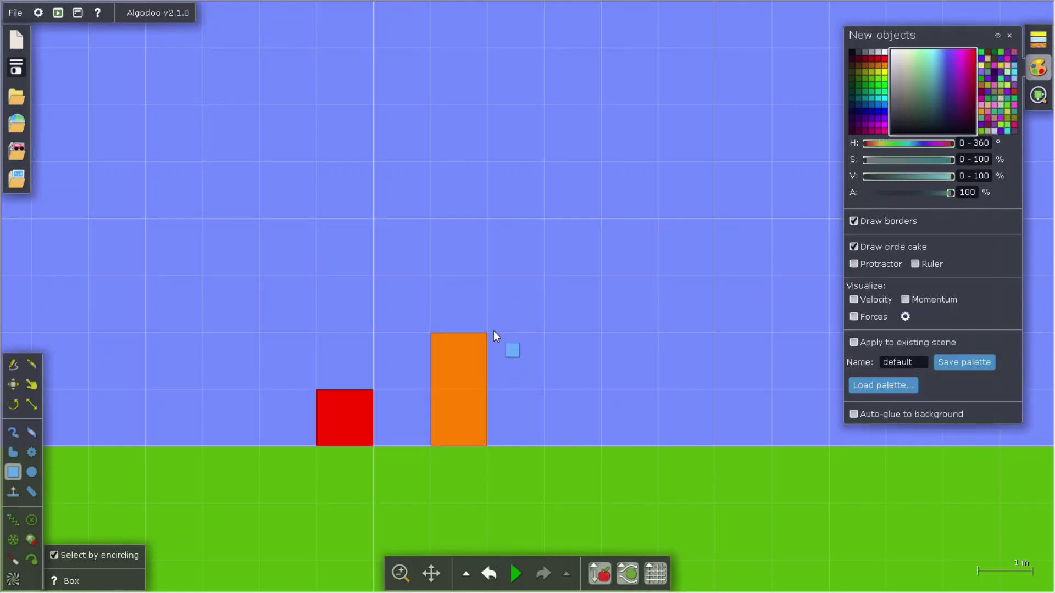
Draw a 1 m by 3 m box to the right of the orange box
left_click_drag(487, 334, 498, 357)
left_click_drag(487, 444, 476, 335)
left_click_drag(486, 407, 444, 348)
left_click(576, 373)
left_click_drag(543, 440, 578, 262)
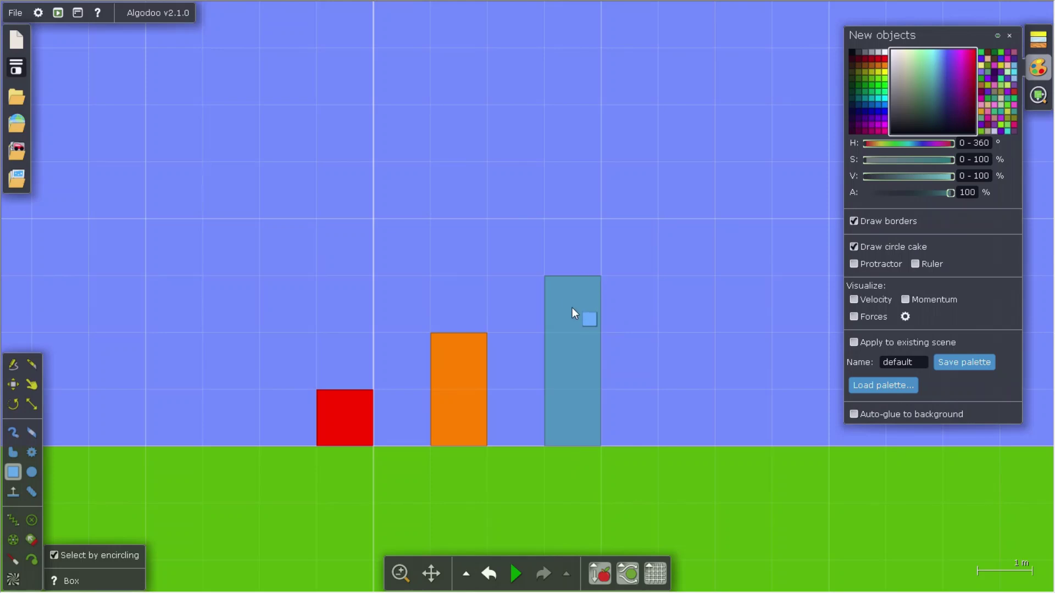
left_click(572, 317)
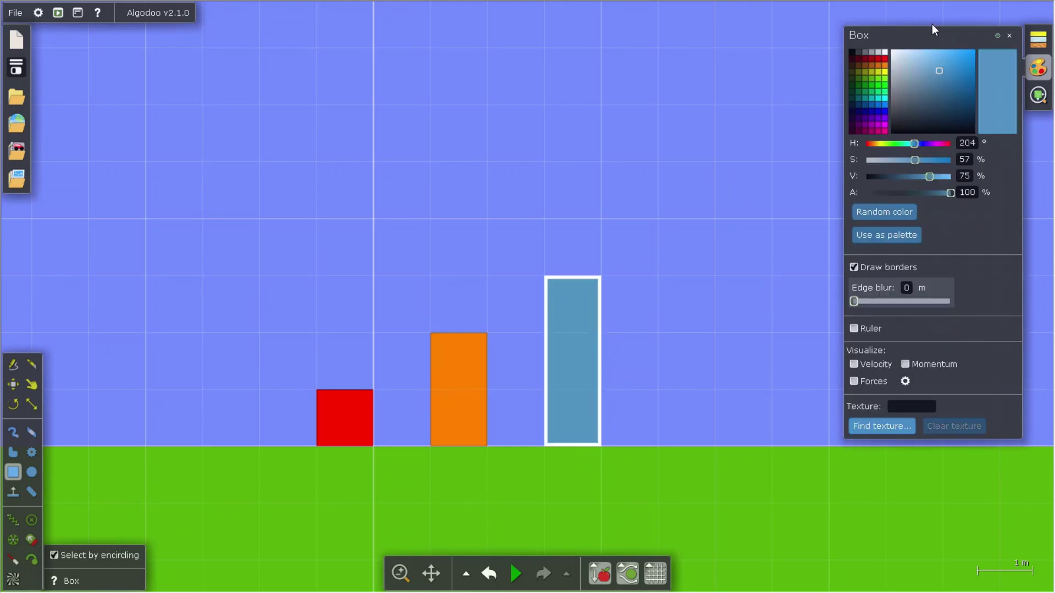
Colour the tall box yellow and start the simulation
left_click(882, 73)
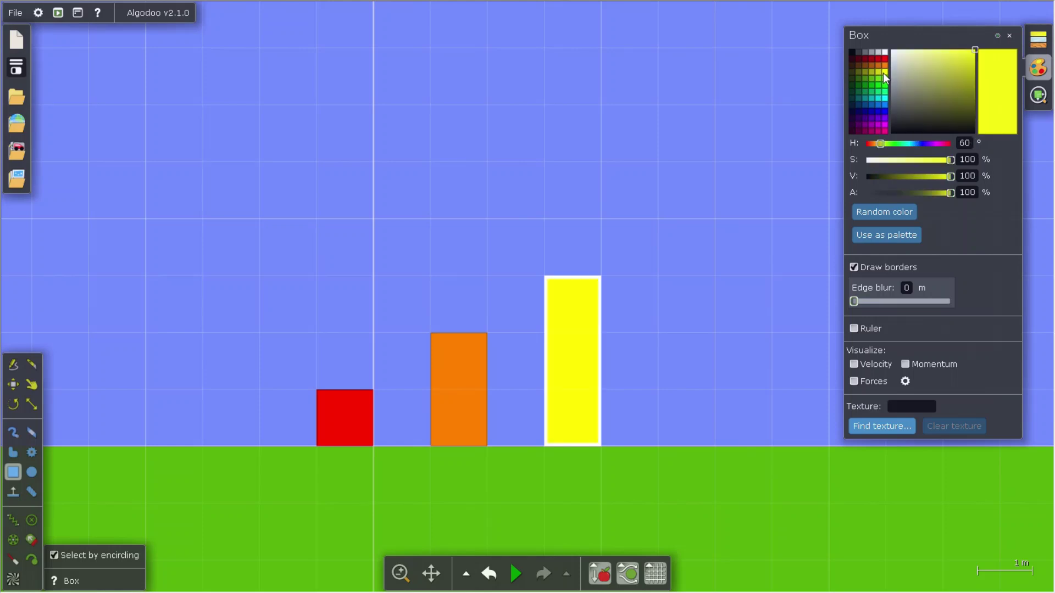
left_click(664, 264)
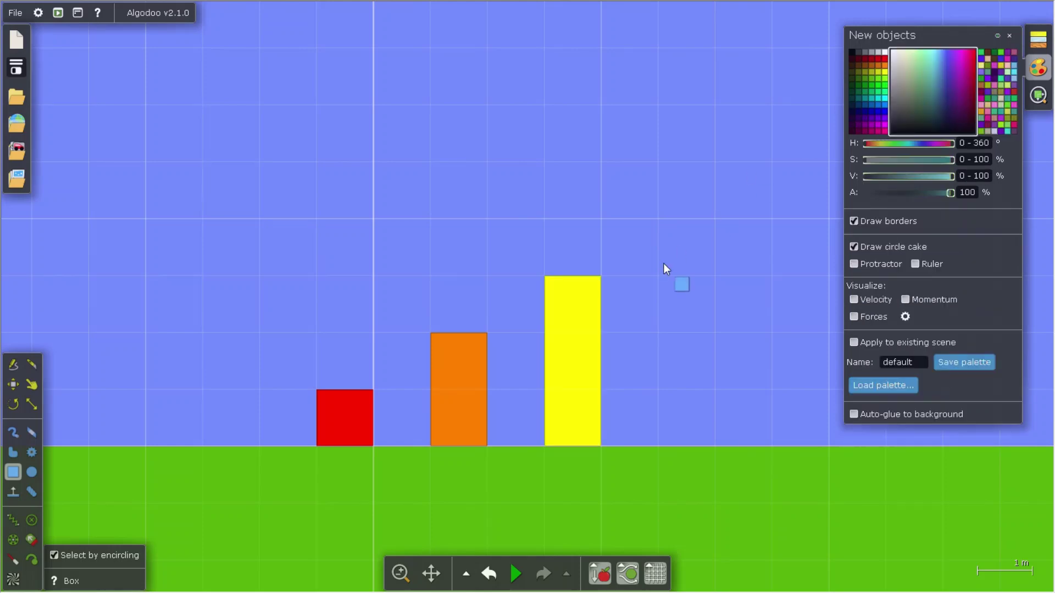
key("space")
Pick up and set down the red box, toggling its appearance settings, then deselect it
left_click(13, 384)
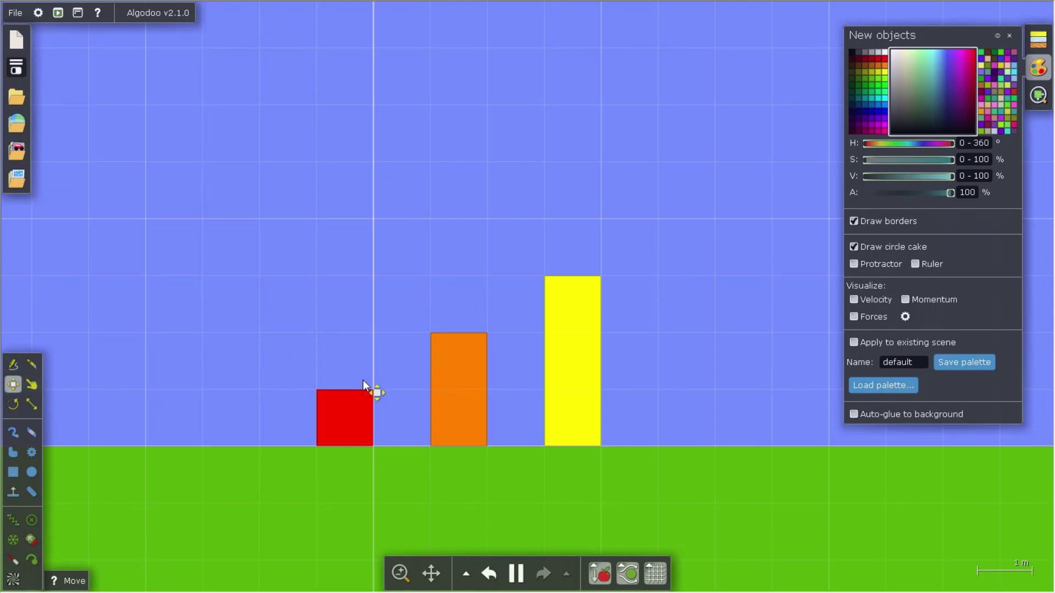
mouse_move(355, 419)
left_mouse_down()
mouse_move(297, 365)
mouse_move(355, 418)
left_mouse_up()
left_click(1010, 35)
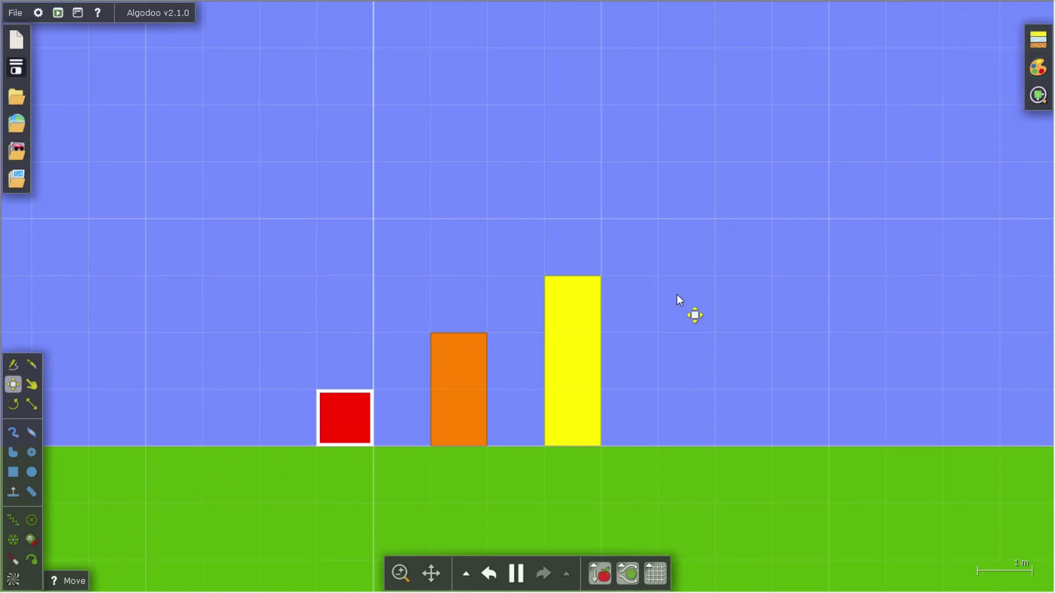
left_click(1045, 75)
left_click(1044, 76)
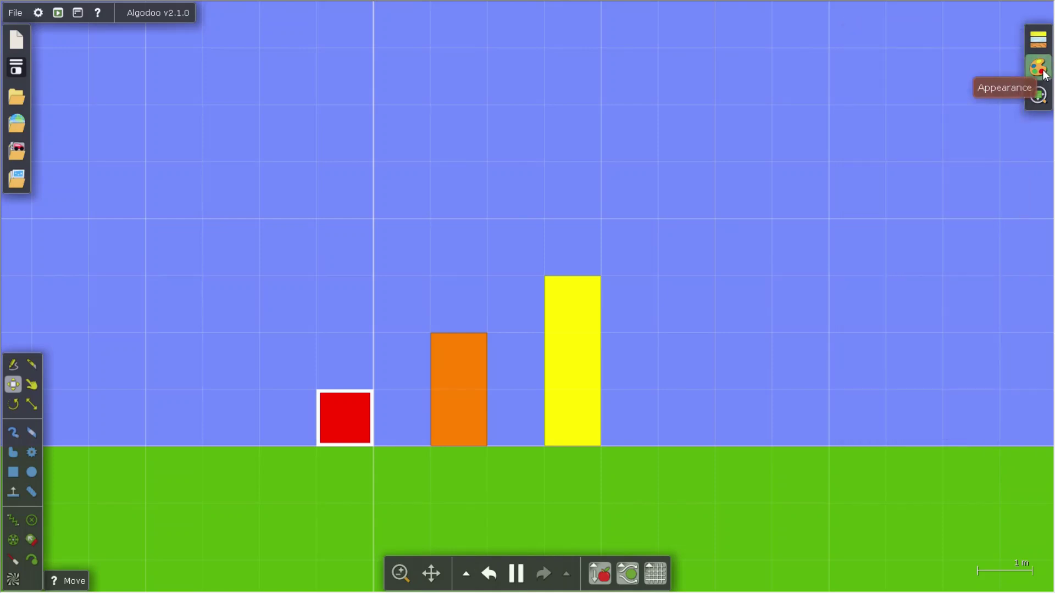
left_click(1045, 75)
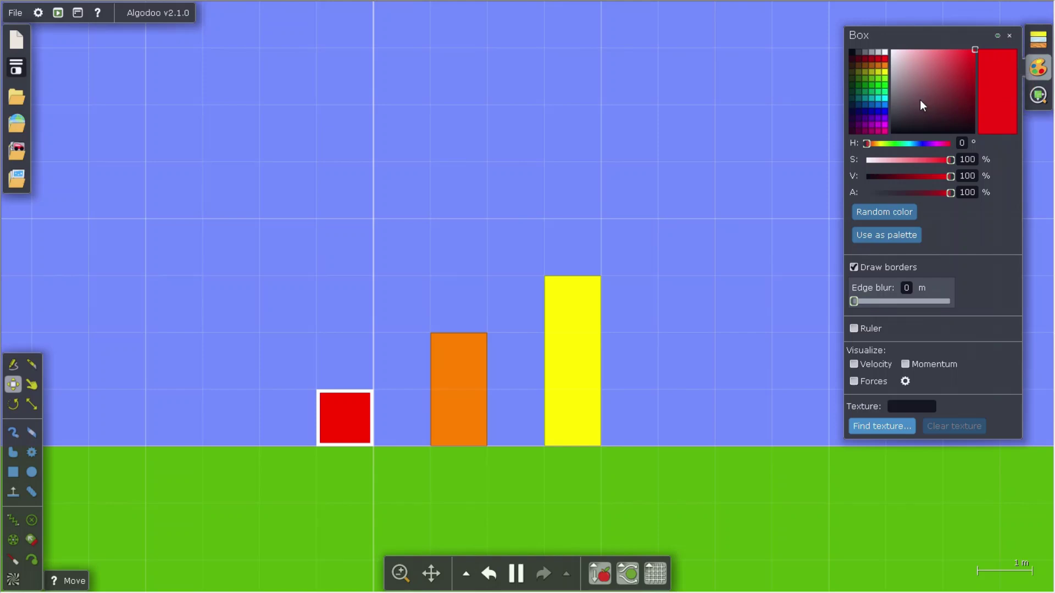
left_click(689, 212)
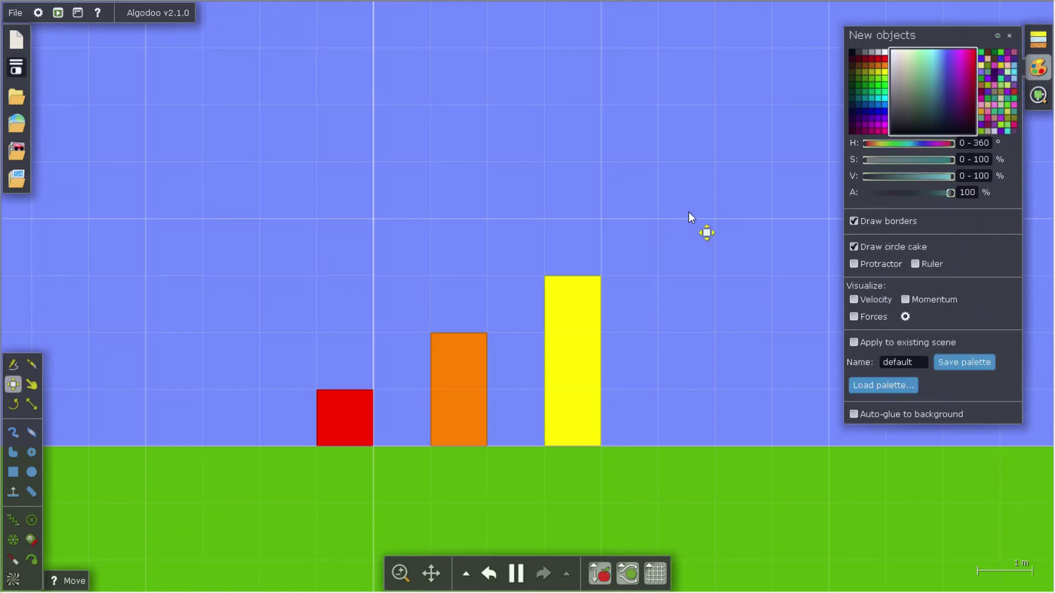
Draw a 2 m square box left of the red box and make it bright green
left_click(13, 472)
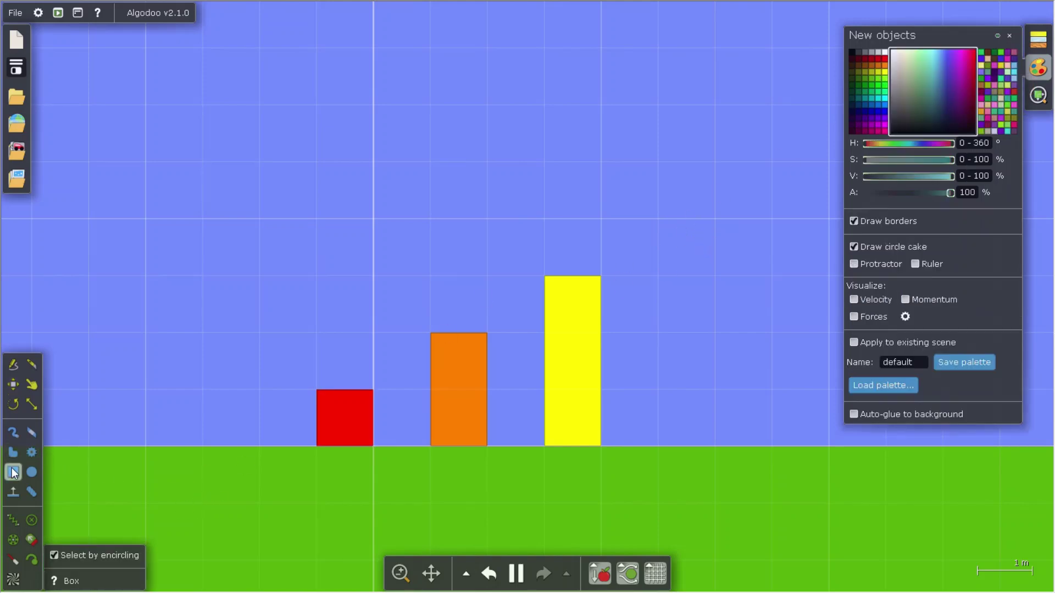
left_click_drag(159, 337, 257, 445)
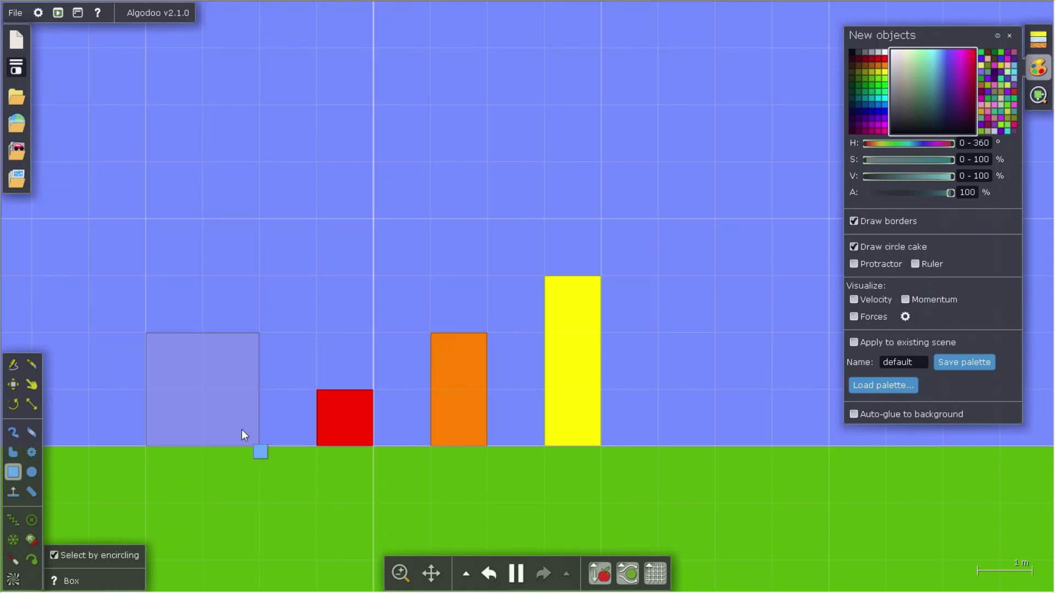
left_click(240, 425)
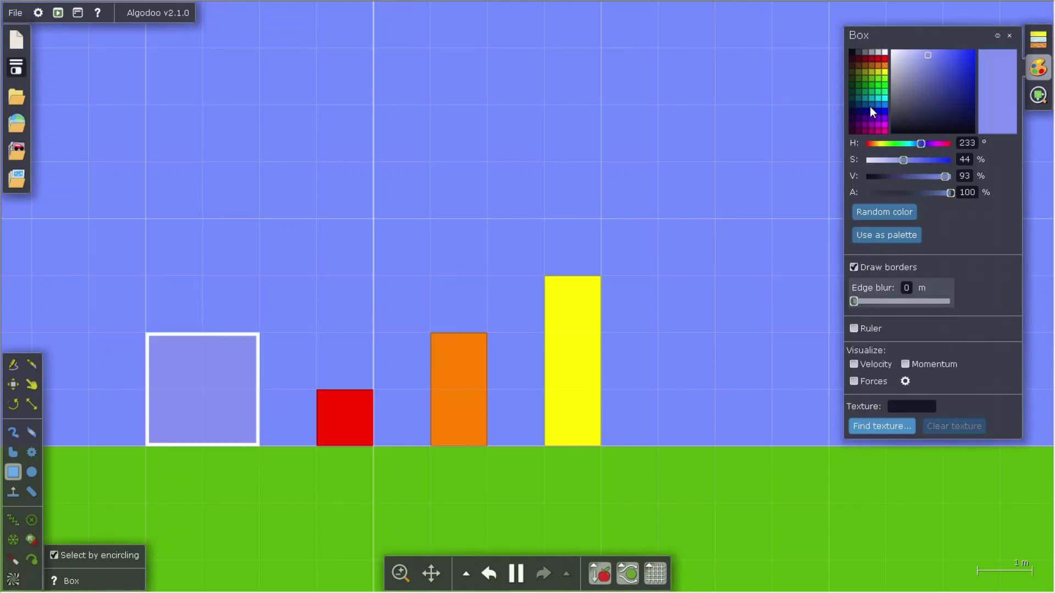
left_click(882, 85)
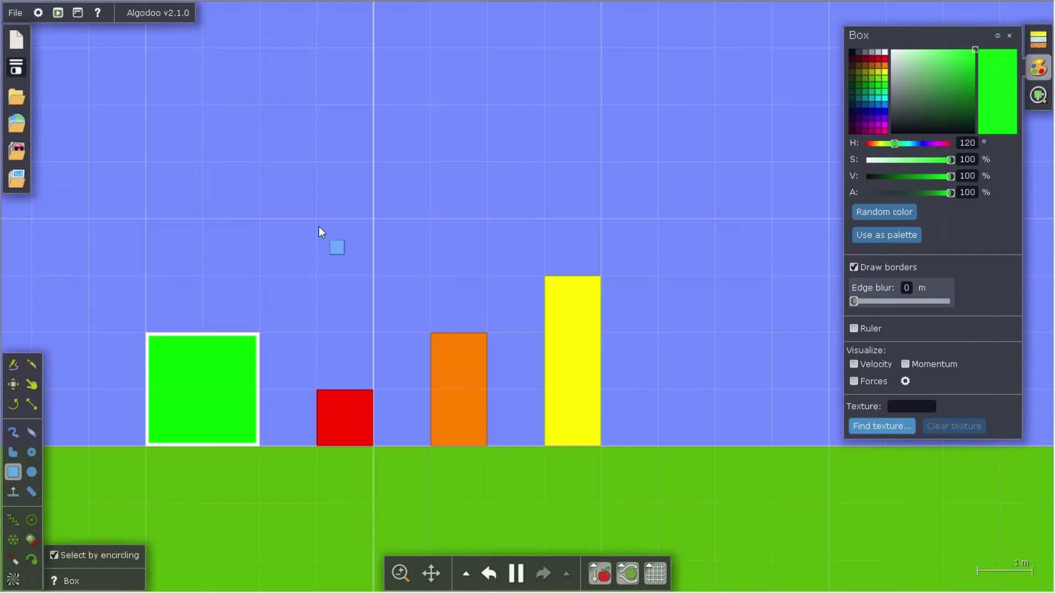
Shove the green box rightward into the others, then undo the push
left_click(14, 384)
left_click_drag(165, 387, 696, 373)
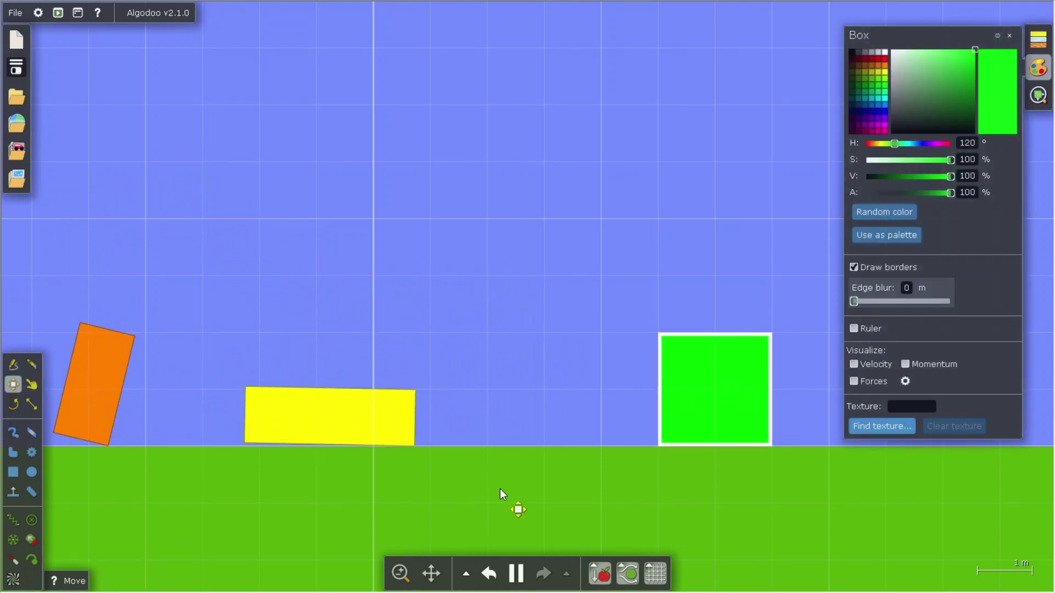
left_click(489, 574)
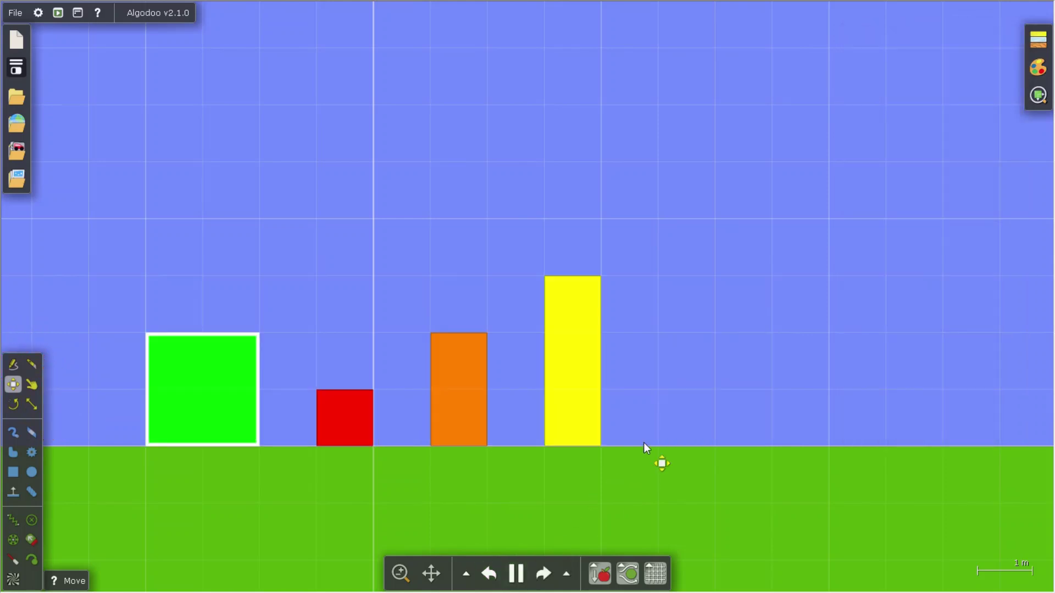
Place the green box right of the yellow one, run the simulation and drag the red and orange boxes
left_click_drag(132, 358, 689, 396)
key("space")
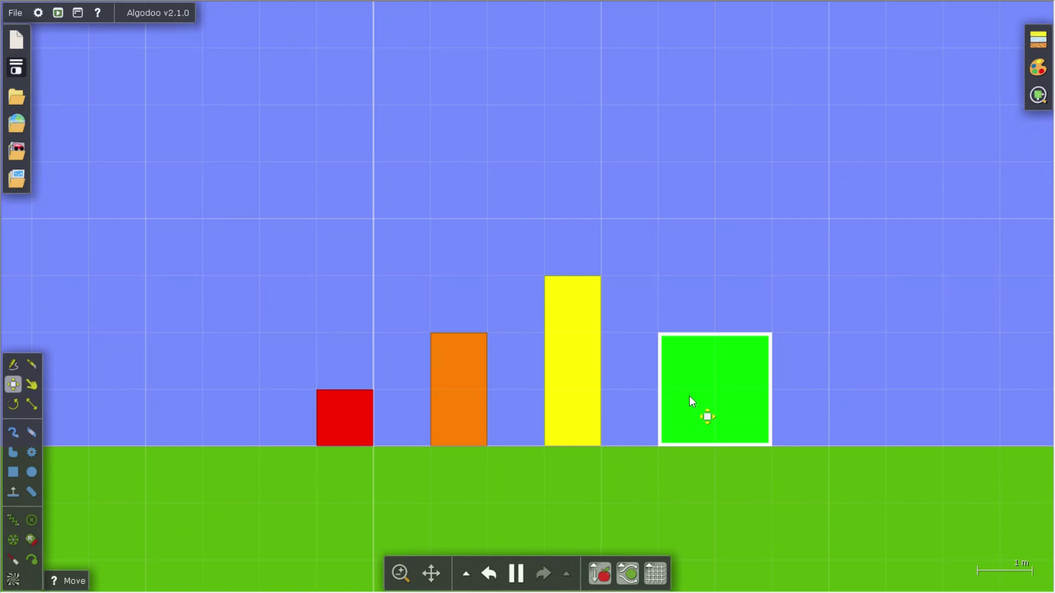
left_click(38, 383)
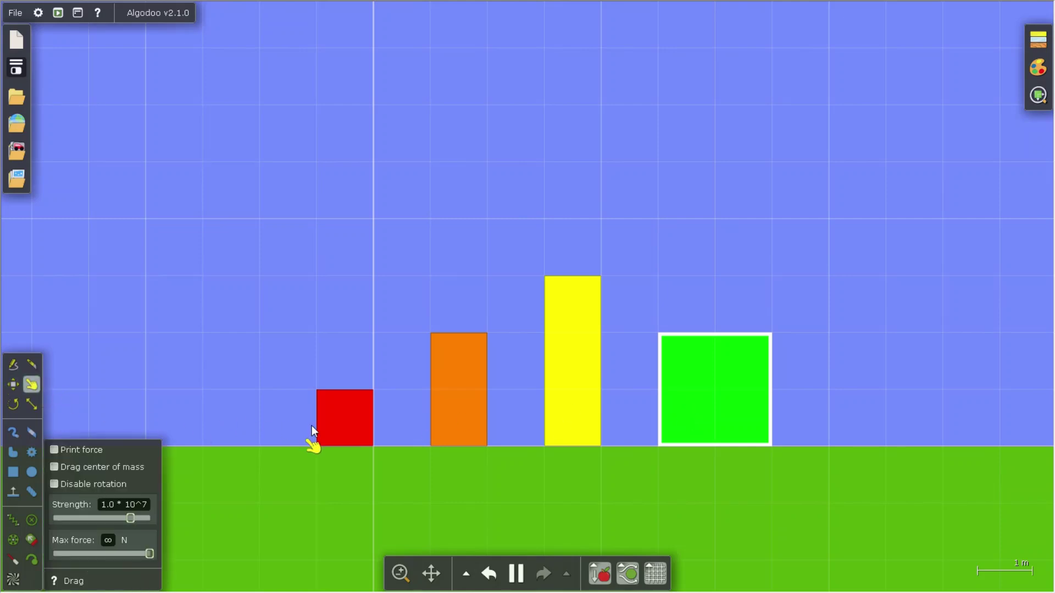
mouse_move(331, 422)
left_mouse_down()
mouse_move(302, 425)
mouse_move(341, 420)
left_mouse_up()
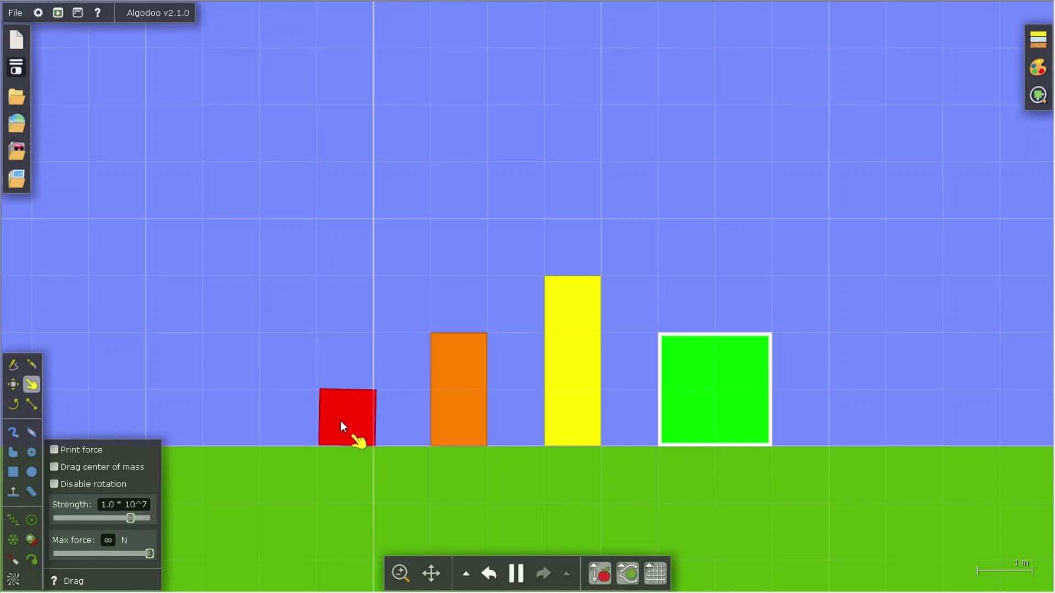
left_click_drag(455, 407, 455, 390)
Pull the red, yellow and green blocks around, then undo to restore the tidy row
left_click_drag(338, 421, 311, 427)
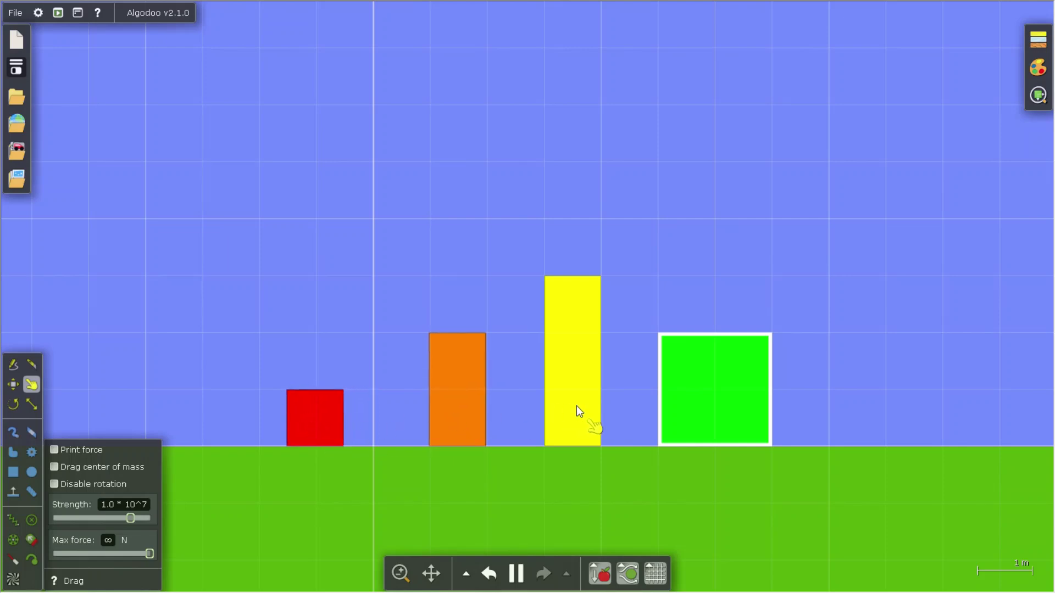
left_click_drag(577, 407, 589, 408)
mouse_move(699, 421)
left_mouse_down()
mouse_move(699, 435)
mouse_move(700, 414)
mouse_move(698, 424)
left_mouse_up()
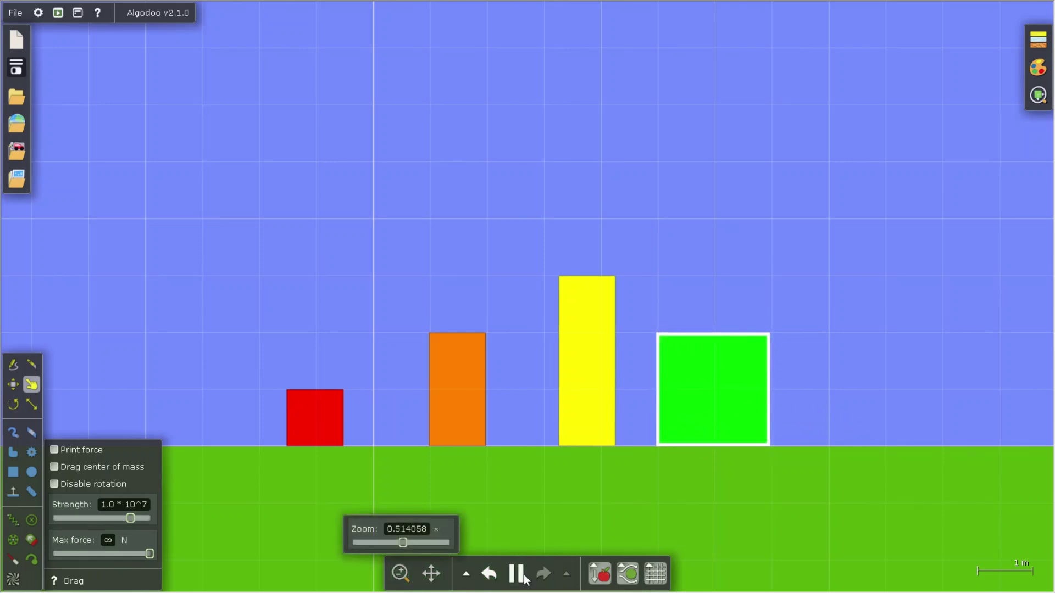
left_click(488, 574)
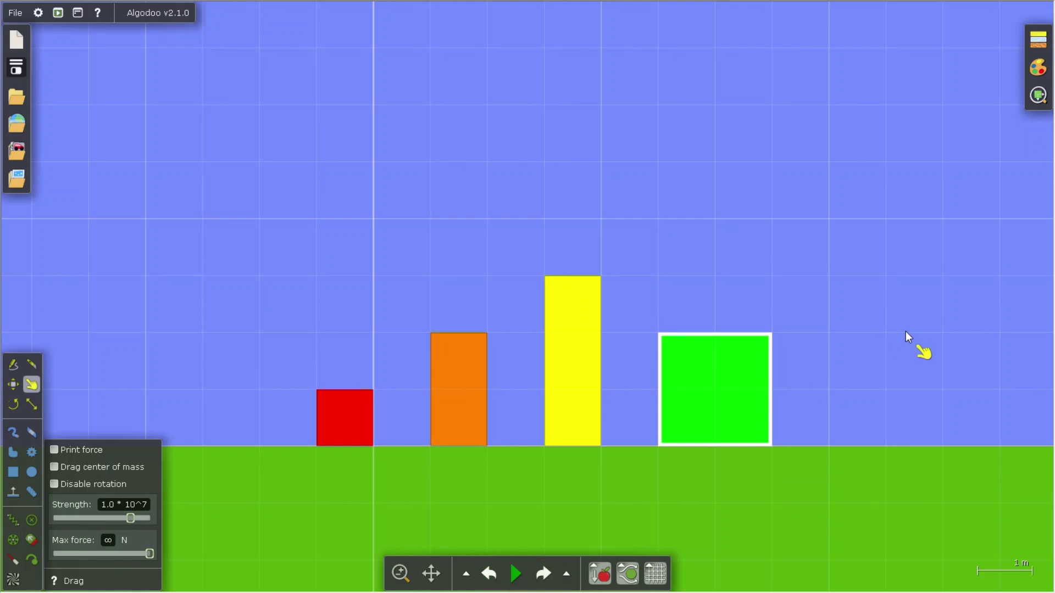
left_click_drag(905, 332, 723, 340)
Open the background colour settings and try bright red, darker red and brown skies
right_click(723, 341)
mouse_move(767, 401)
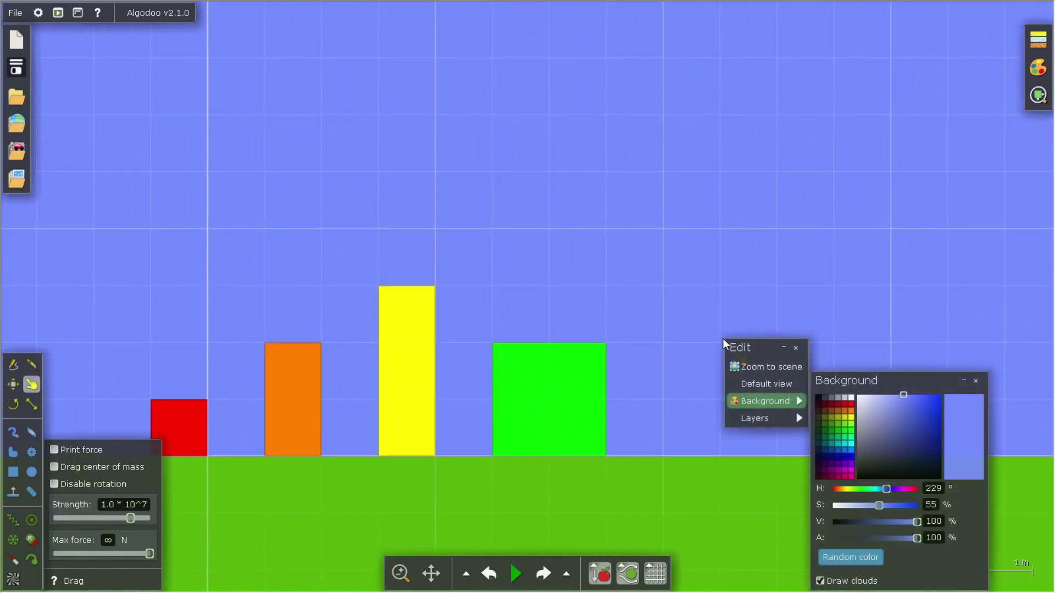
left_click(796, 348)
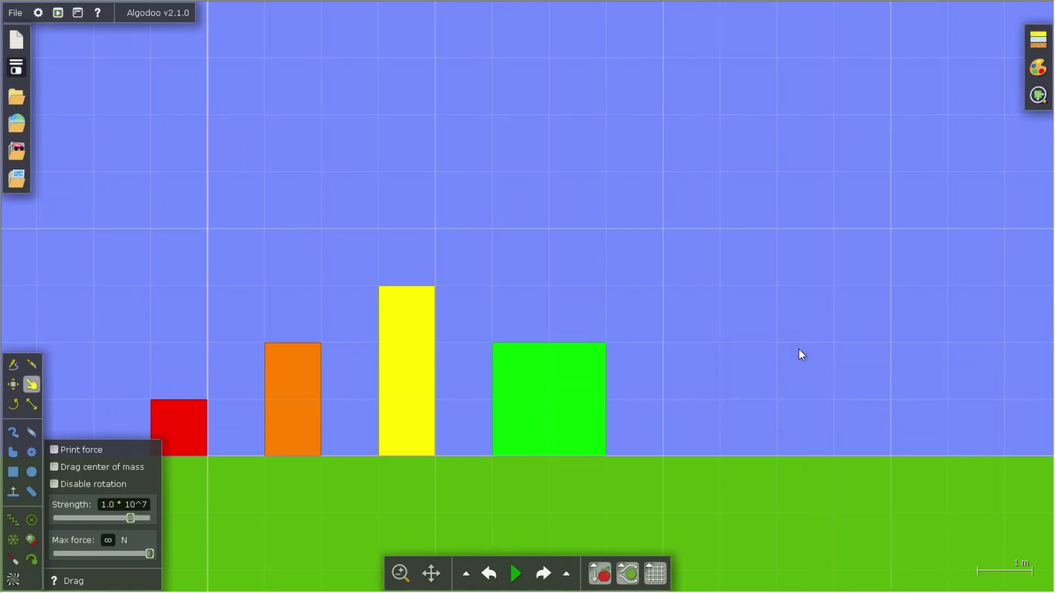
right_click(665, 298)
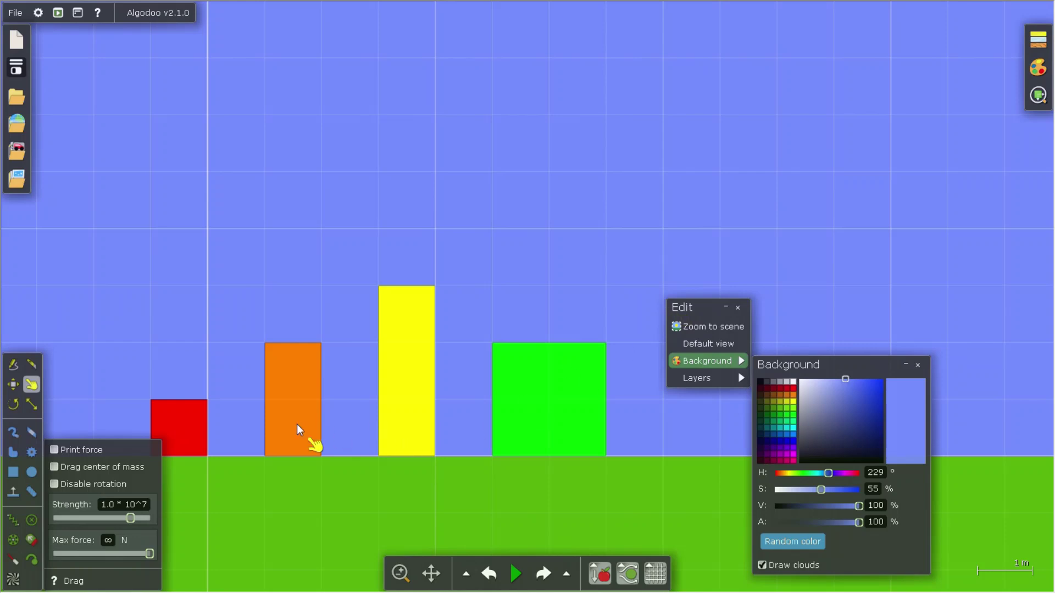
left_click(791, 388)
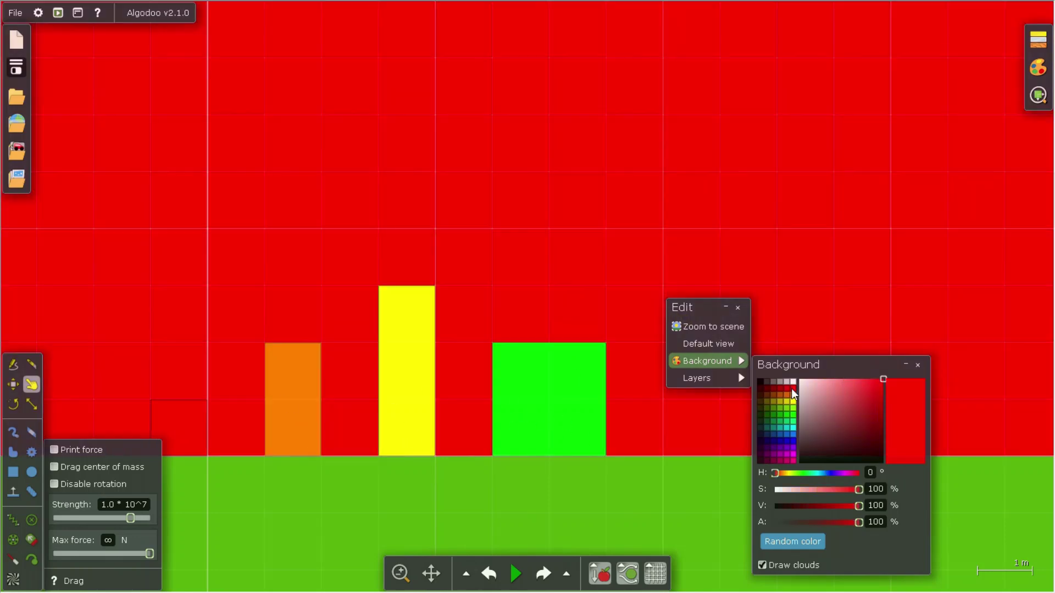
left_click(788, 390)
left_click(775, 396)
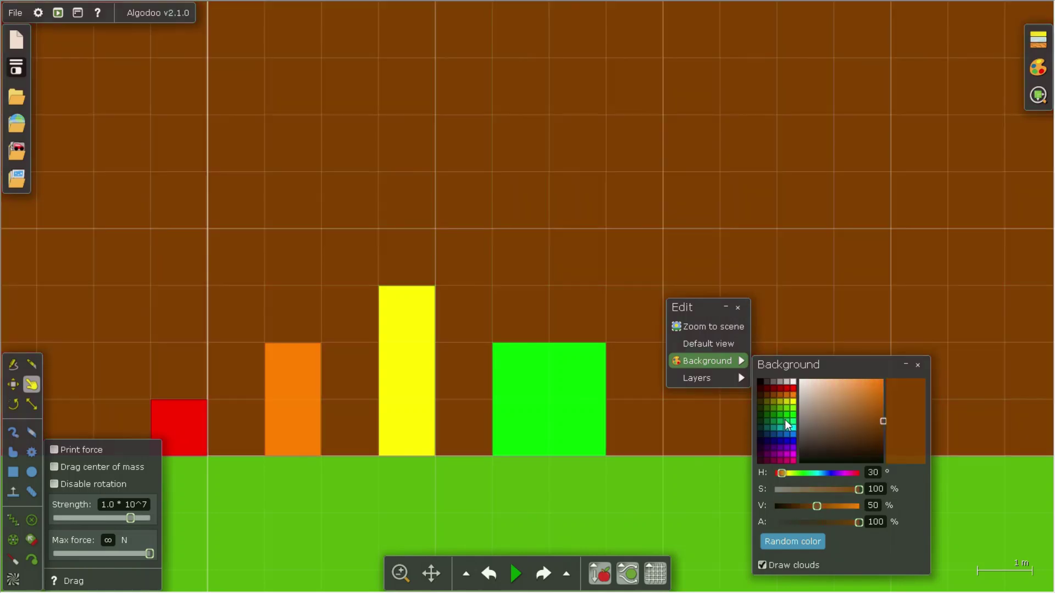
Try green and blue shades, settle on bright blue (H 210°, S 100%, V 100%) and close the settings
left_click(784, 419)
left_click(790, 408)
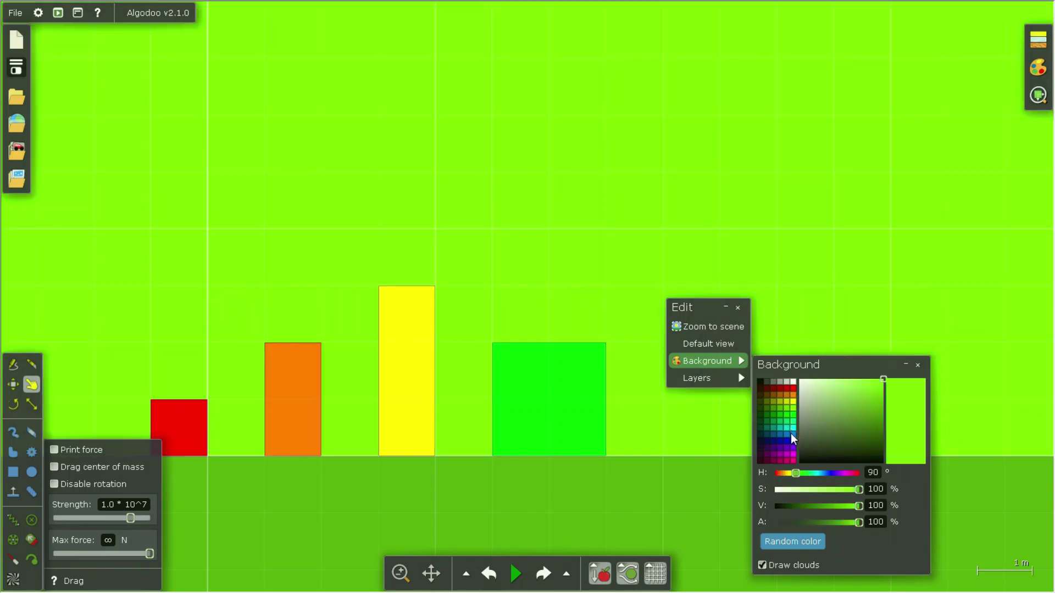
left_click(791, 434)
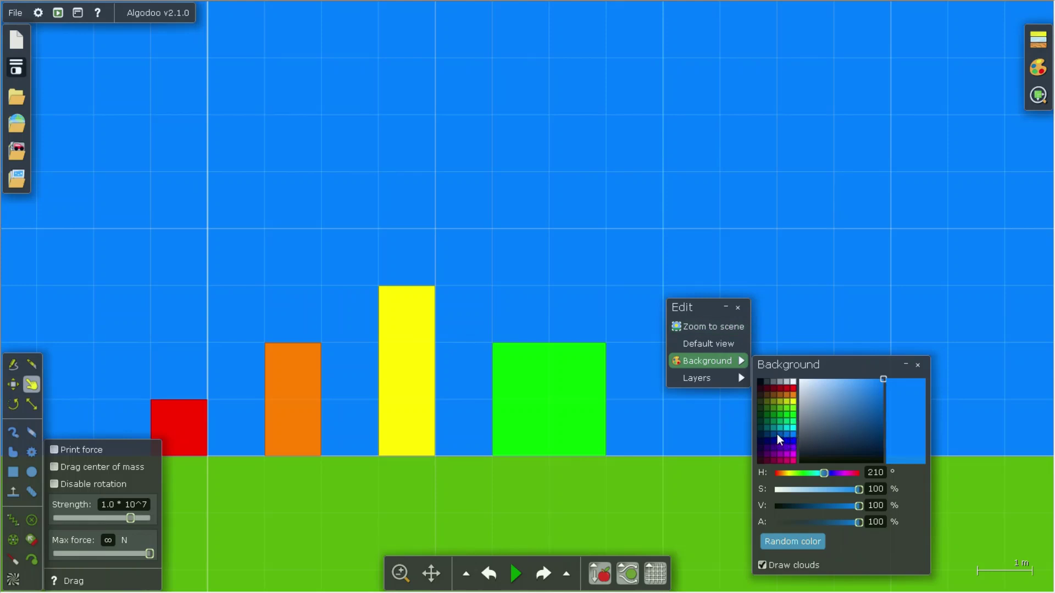
left_click(777, 434)
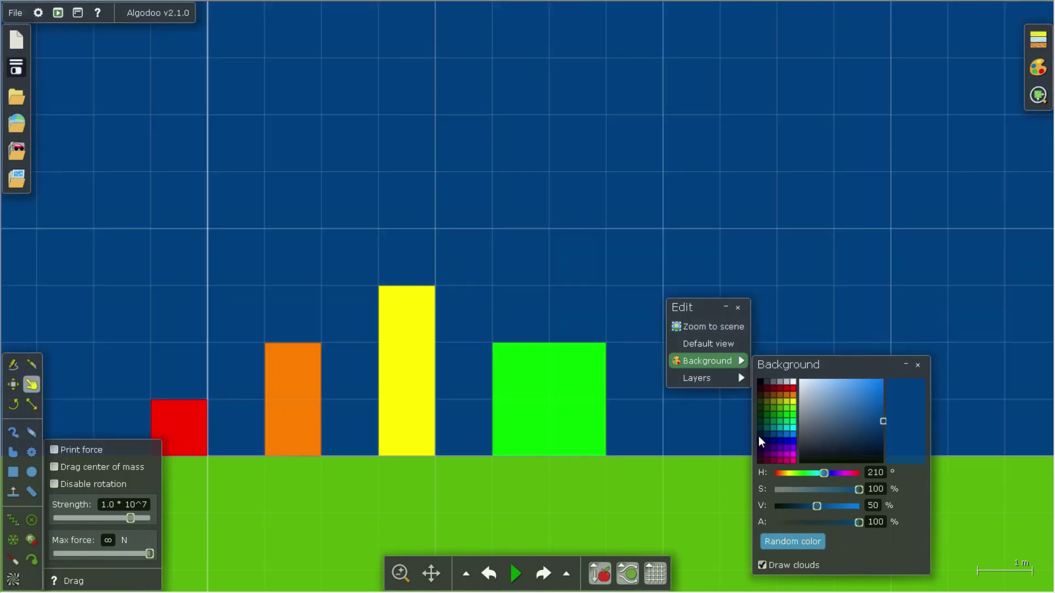
left_click(759, 433)
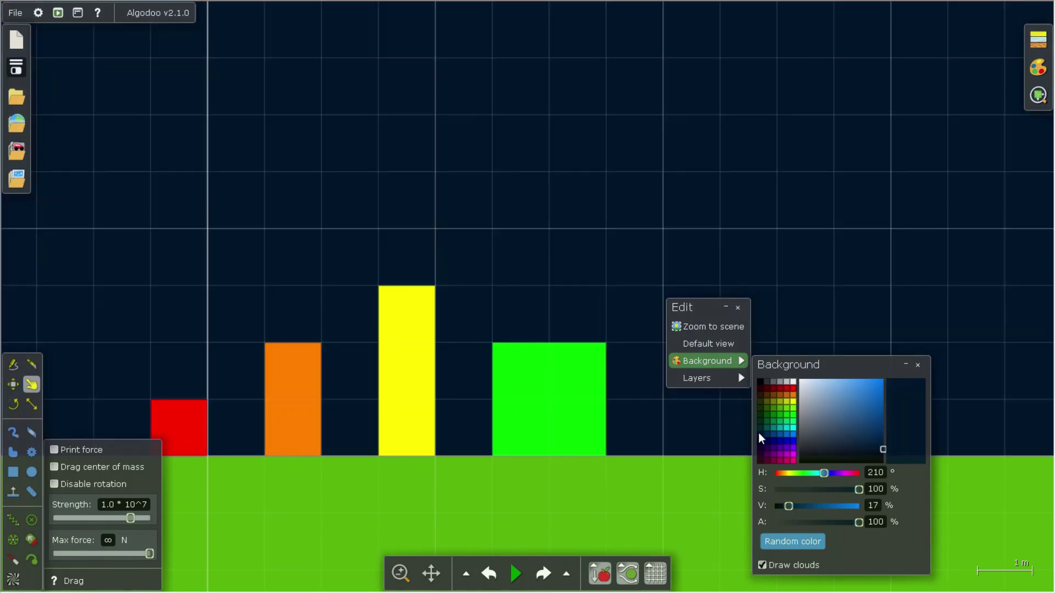
left_click(793, 433)
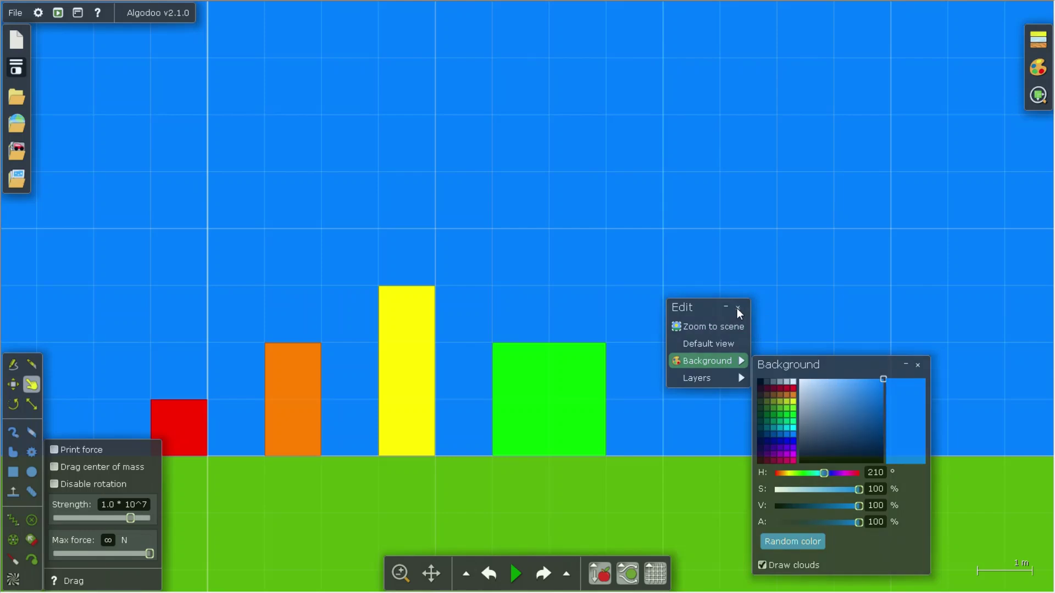
left_click(738, 308)
scroll(738, 309, "down", 5)
Draw a 1 m by 4 m box right of the green square and colour it cyan (hue 180°)
scroll(737, 309, "up", 3)
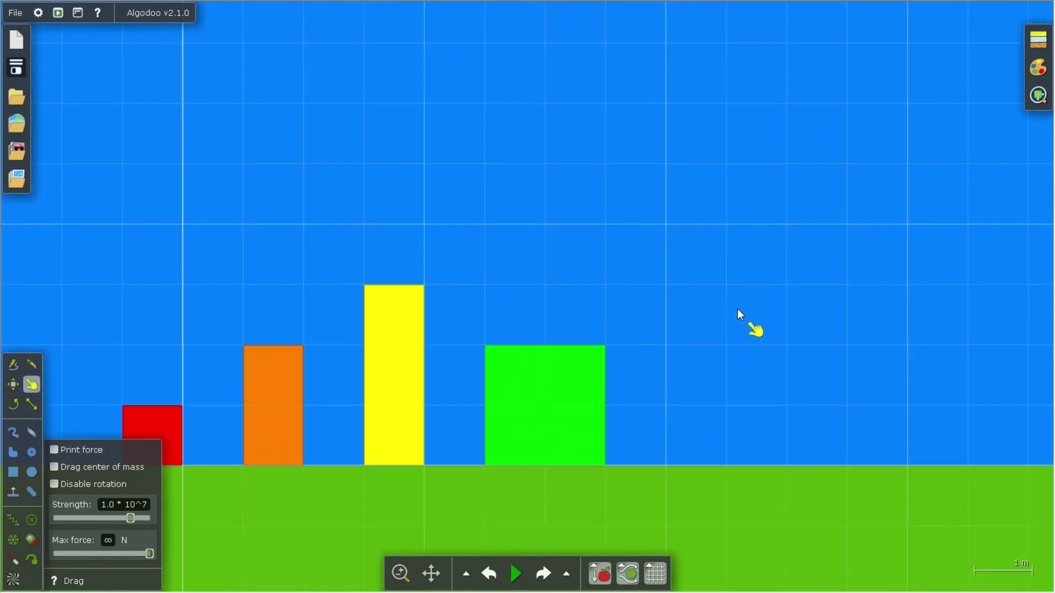
left_click_drag(738, 309, 471, 327)
left_click(14, 476)
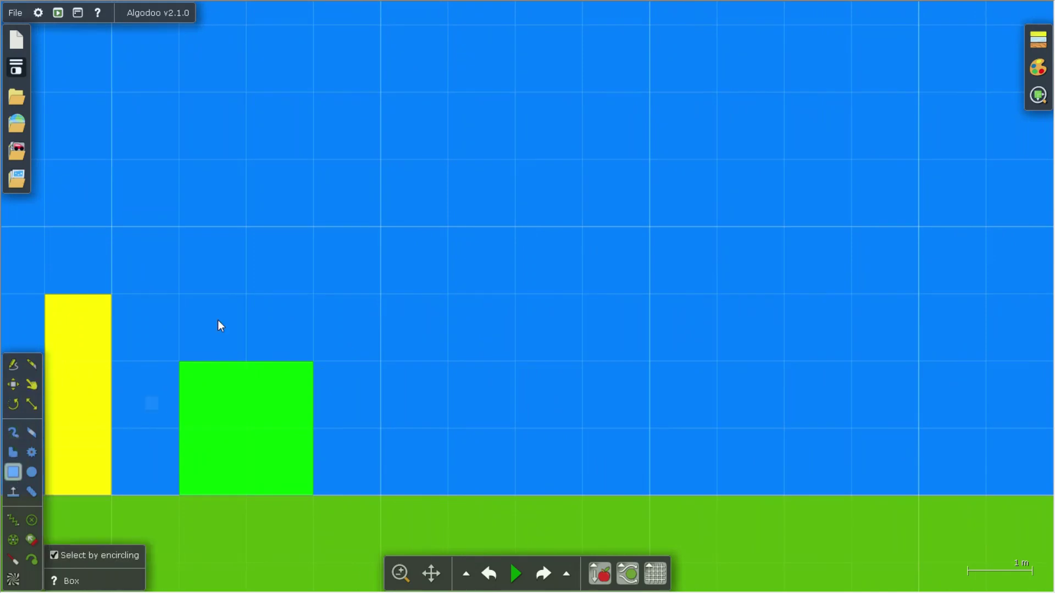
left_click_drag(389, 166, 455, 486)
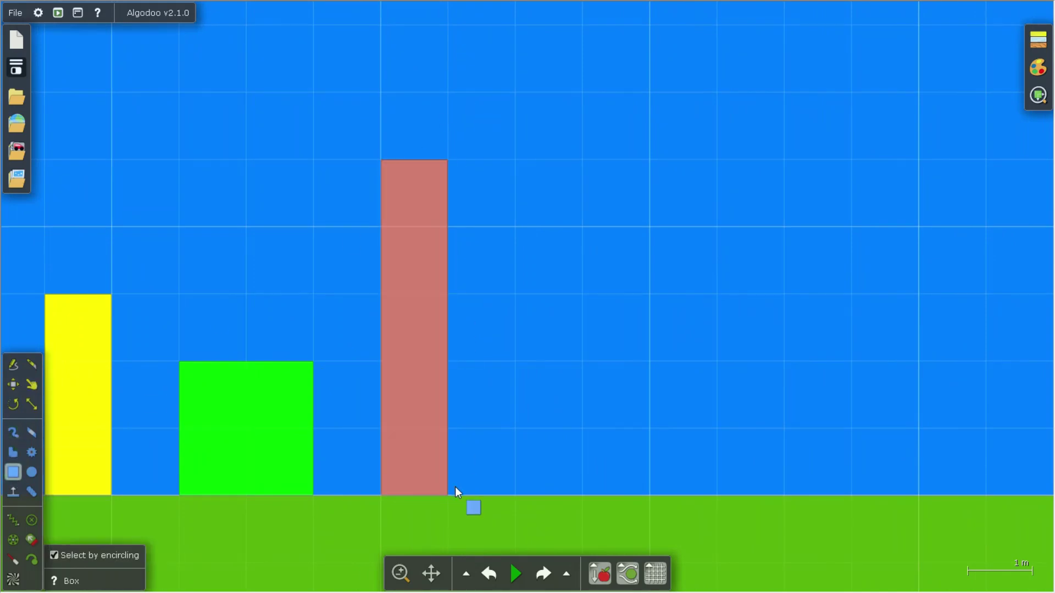
left_click(432, 454)
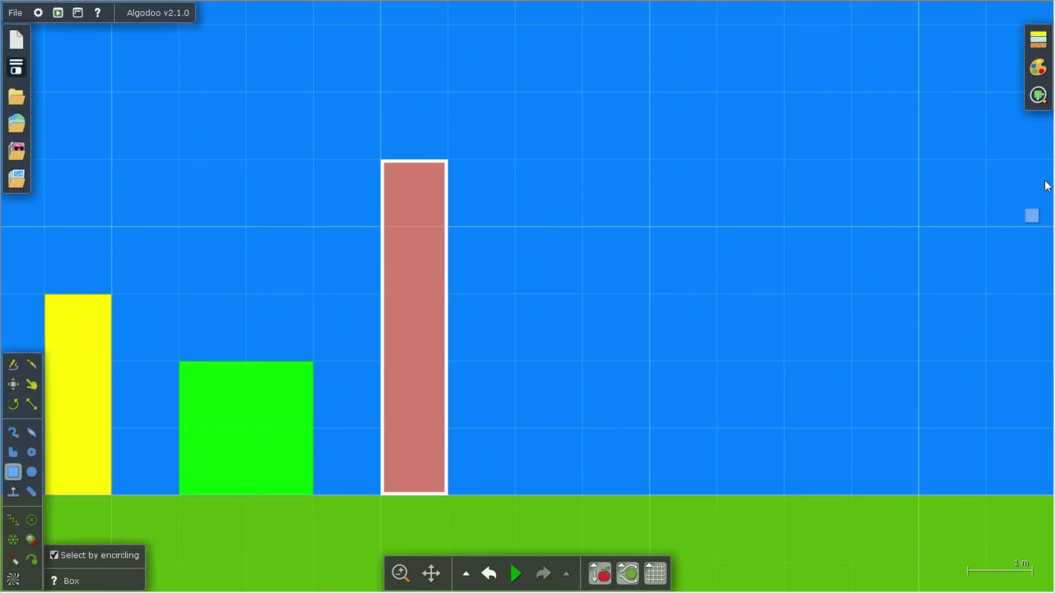
left_click(1038, 67)
left_click(886, 98)
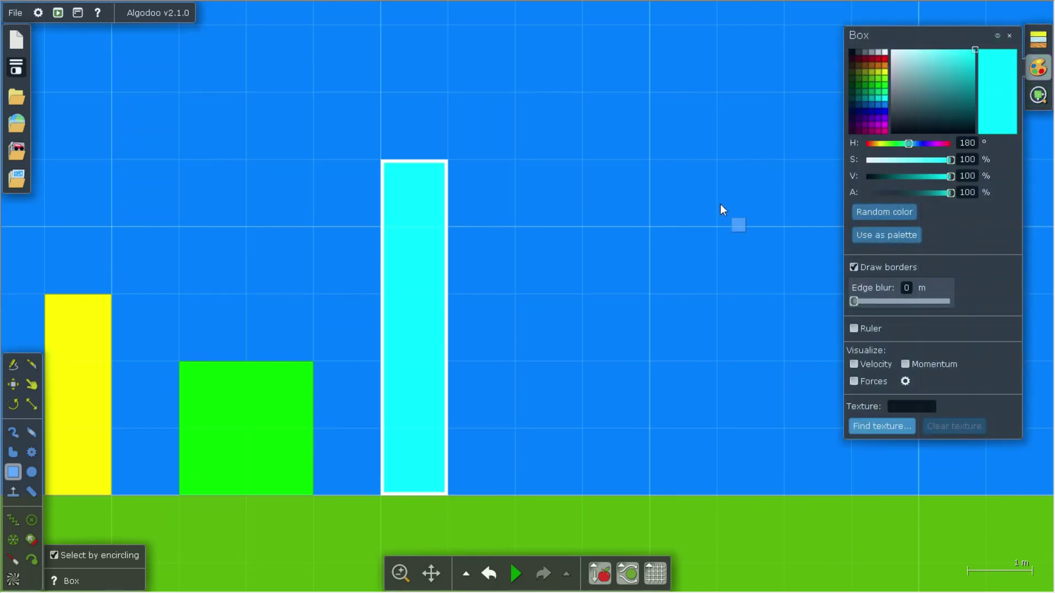
left_click(721, 205)
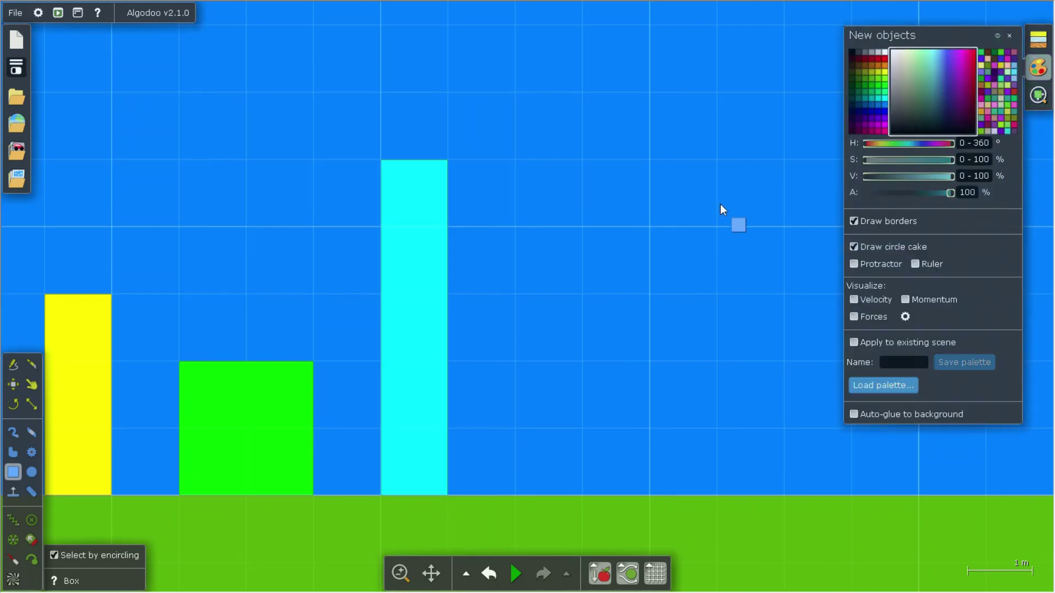
Hide the grid, erase through the cyan bar's middle, flatten the upper piece's edge, and play
left_click(33, 437)
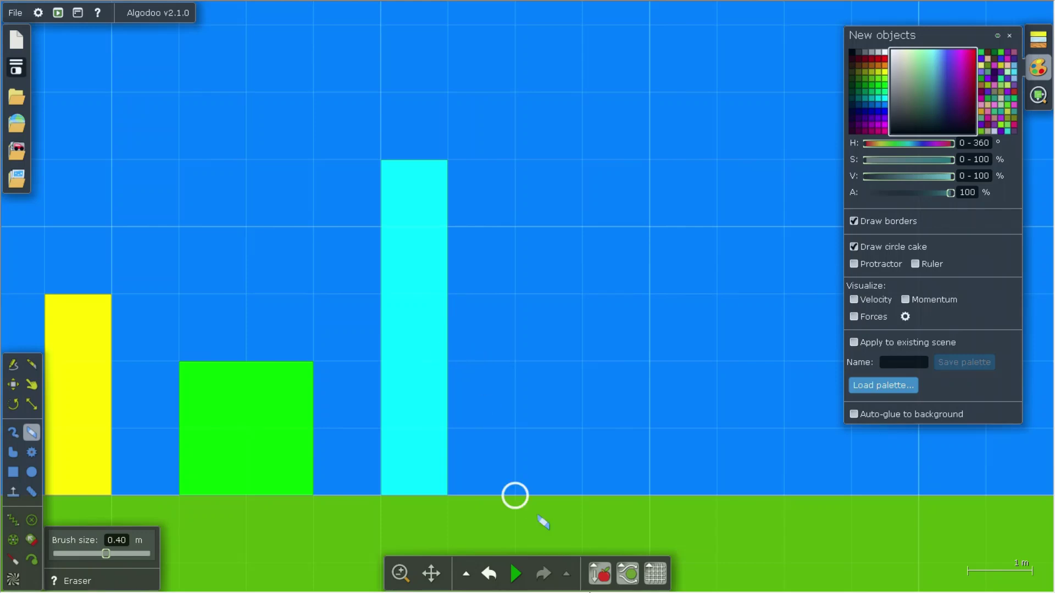
left_click(647, 575)
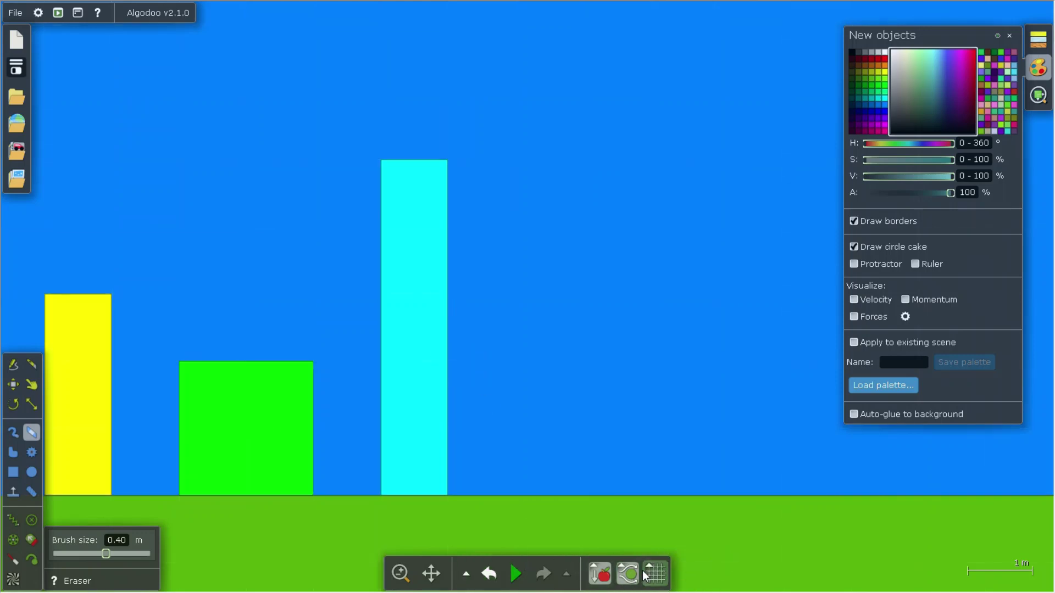
mouse_move(558, 396)
left_mouse_down()
mouse_move(480, 299)
mouse_move(518, 299)
mouse_move(377, 301)
mouse_move(463, 296)
mouse_move(445, 315)
mouse_move(353, 314)
left_mouse_up()
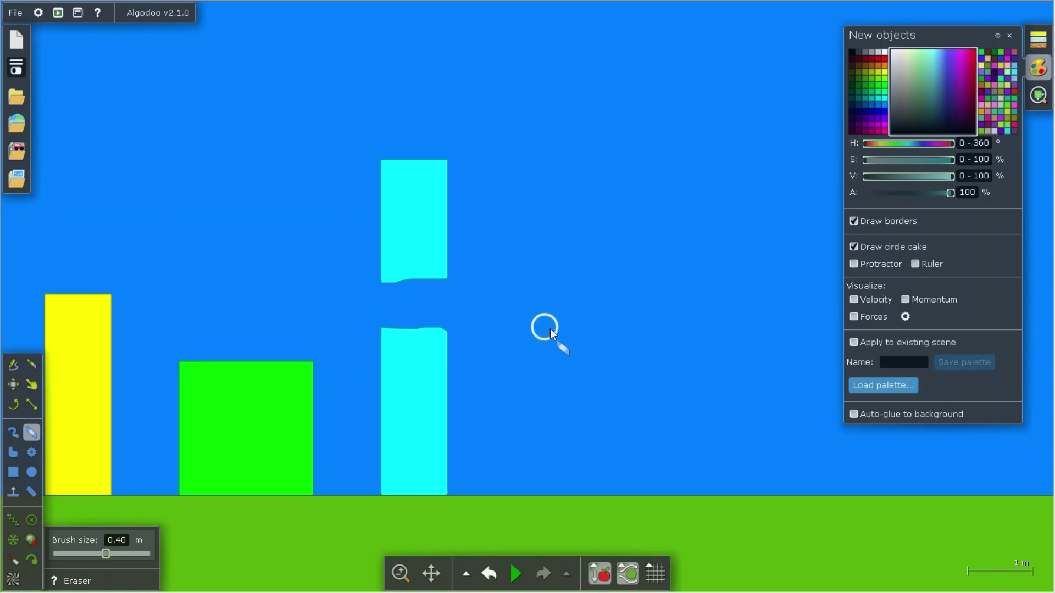
left_click_drag(550, 332, 351, 321)
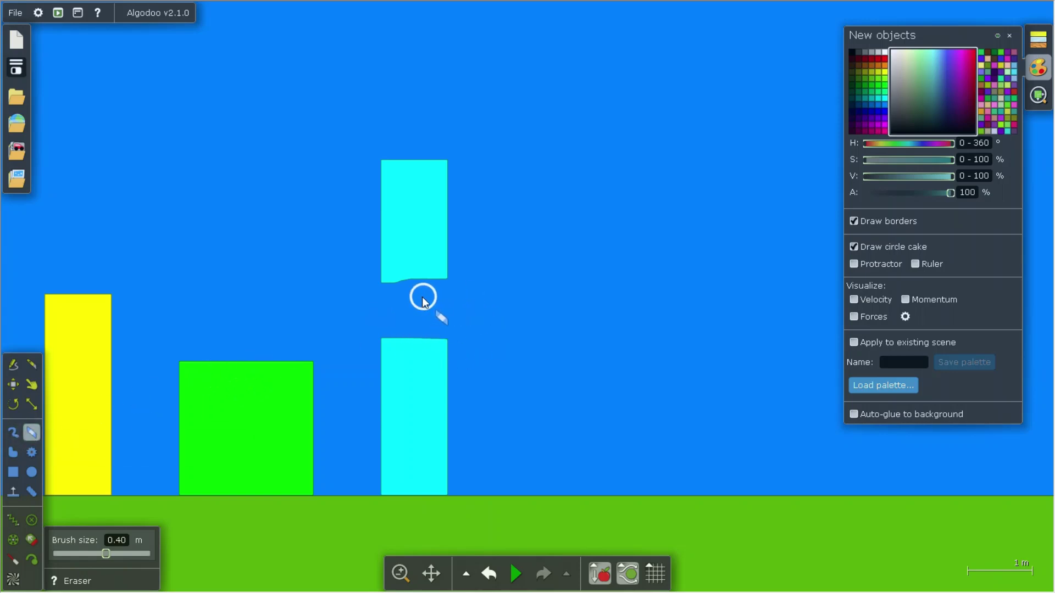
mouse_move(426, 301)
left_mouse_down()
mouse_move(381, 293)
mouse_move(431, 305)
left_mouse_up()
key("space")
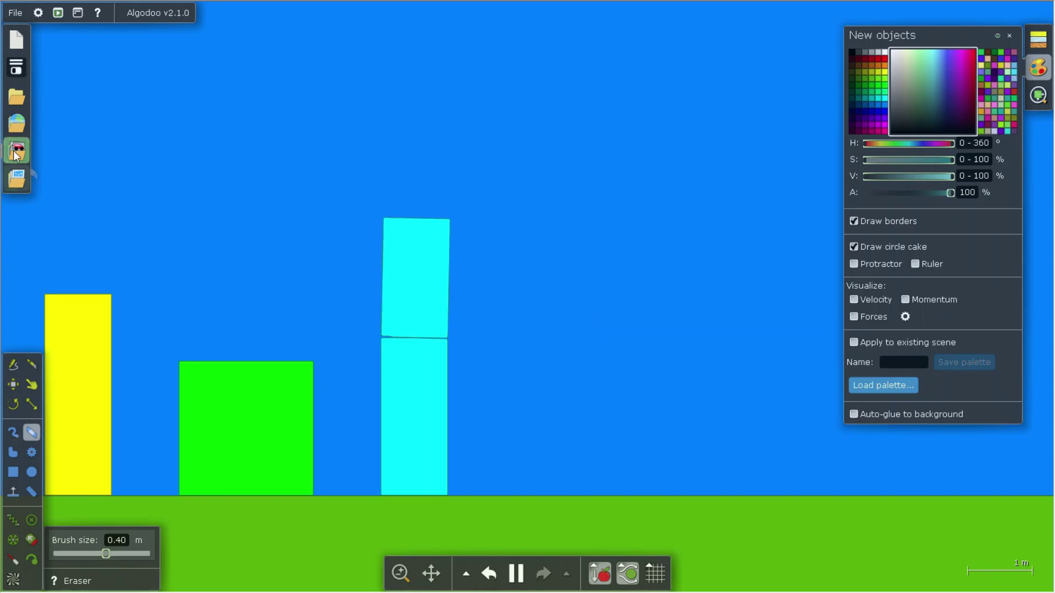
Start a new empty scene with the Default palette
left_click(17, 67)
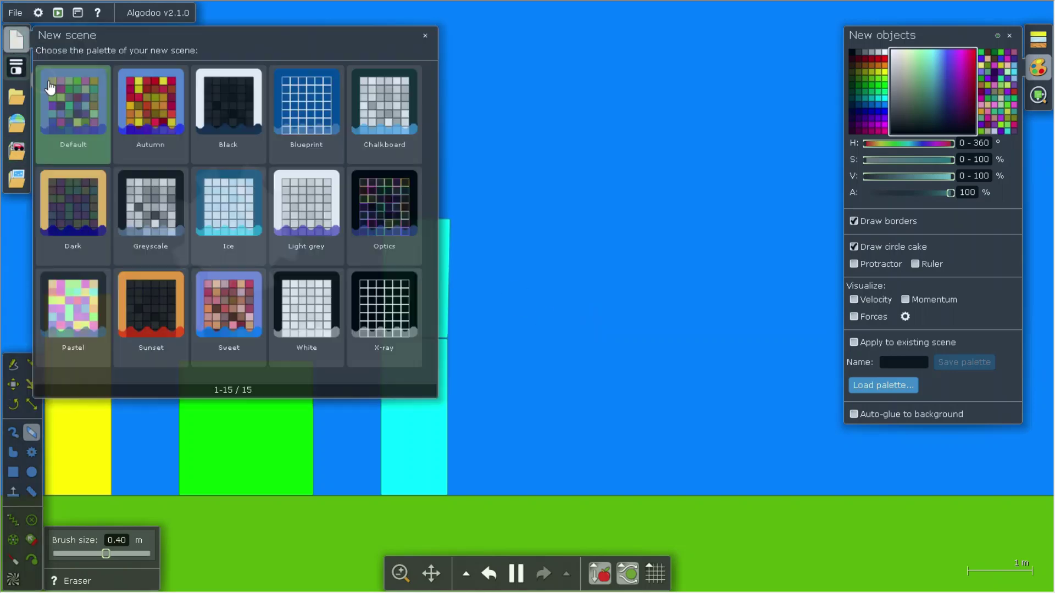
left_click(74, 84)
left_click(13, 472)
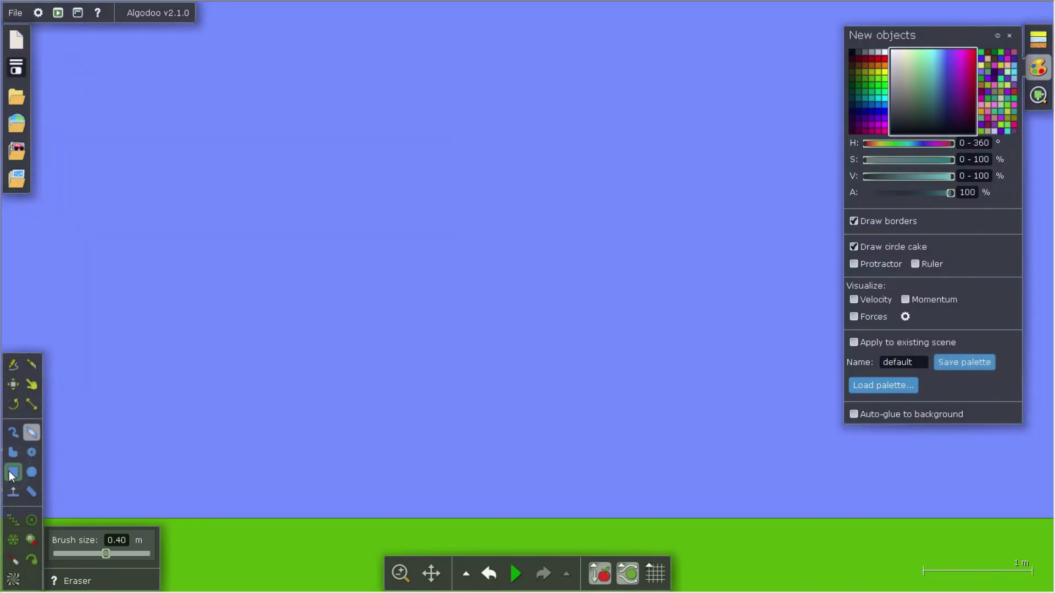
Load the saved scene '1-100 (realistic)' from My scenes
left_click(21, 95)
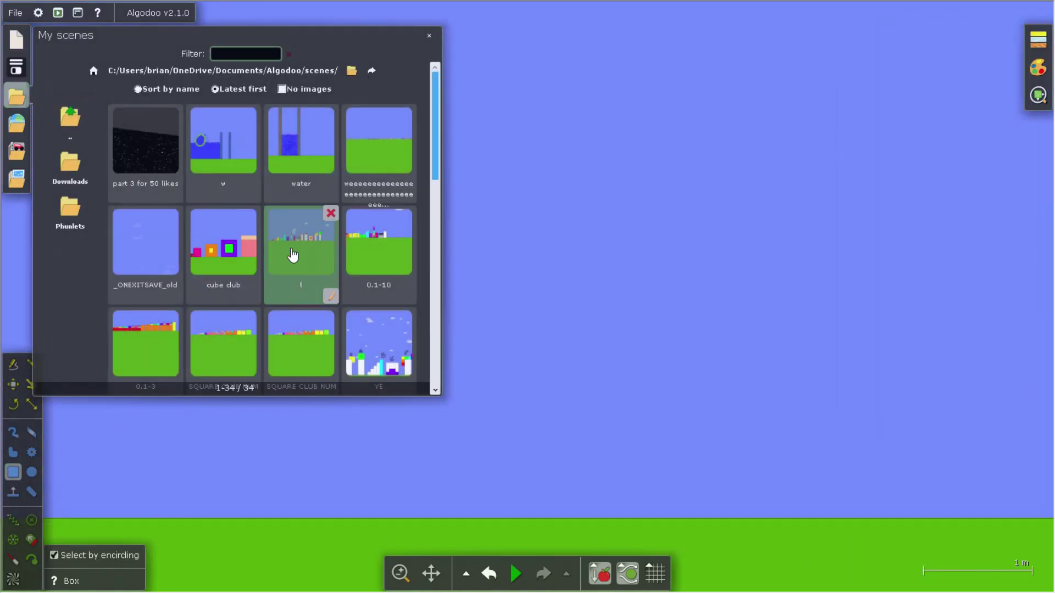
scroll(292, 254, "down", 3)
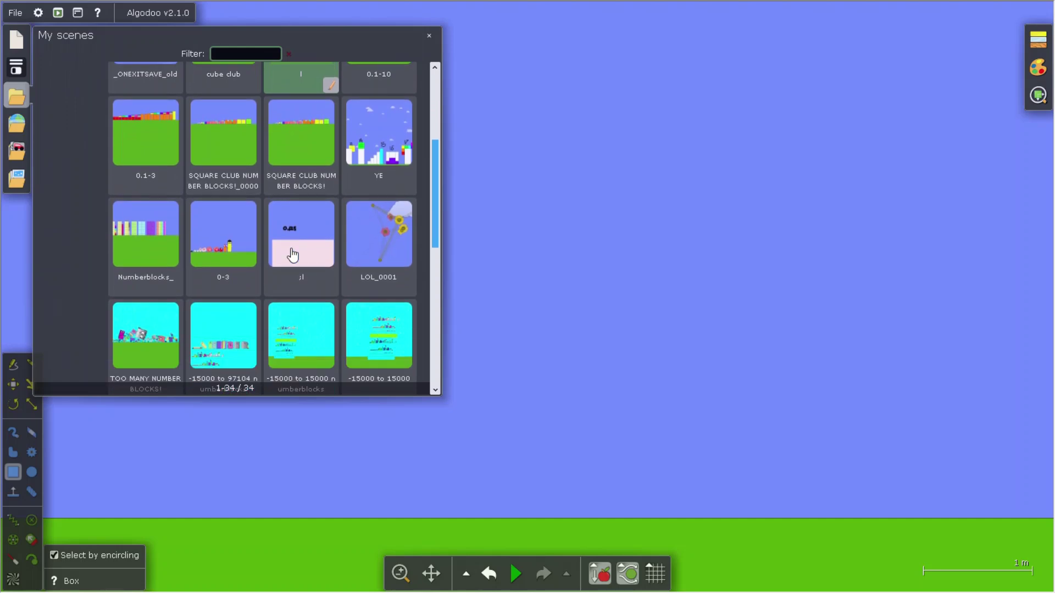
scroll(300, 357, "down", 5)
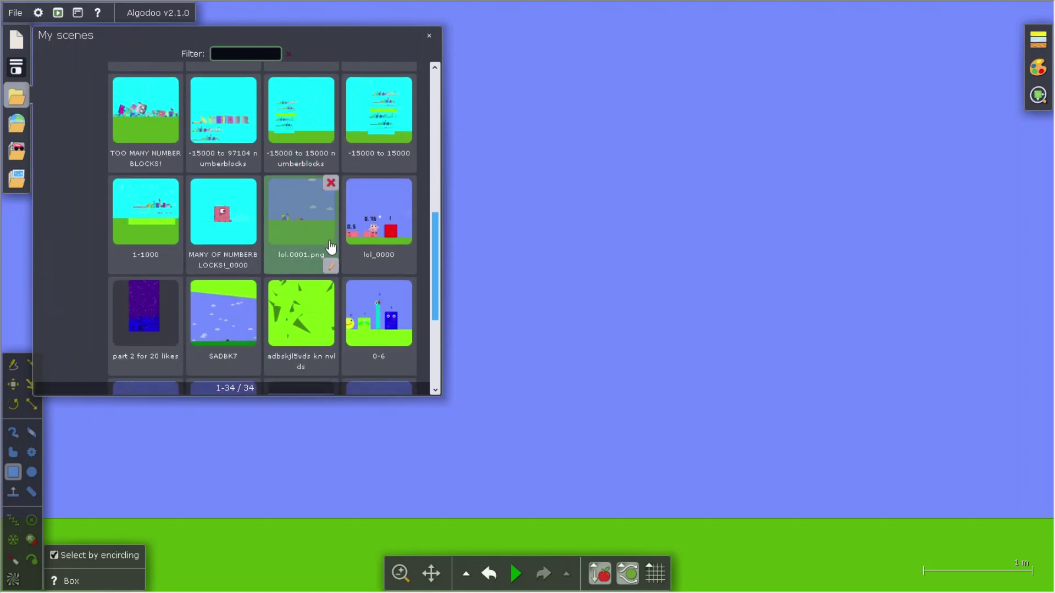
scroll(311, 306, "down", 4)
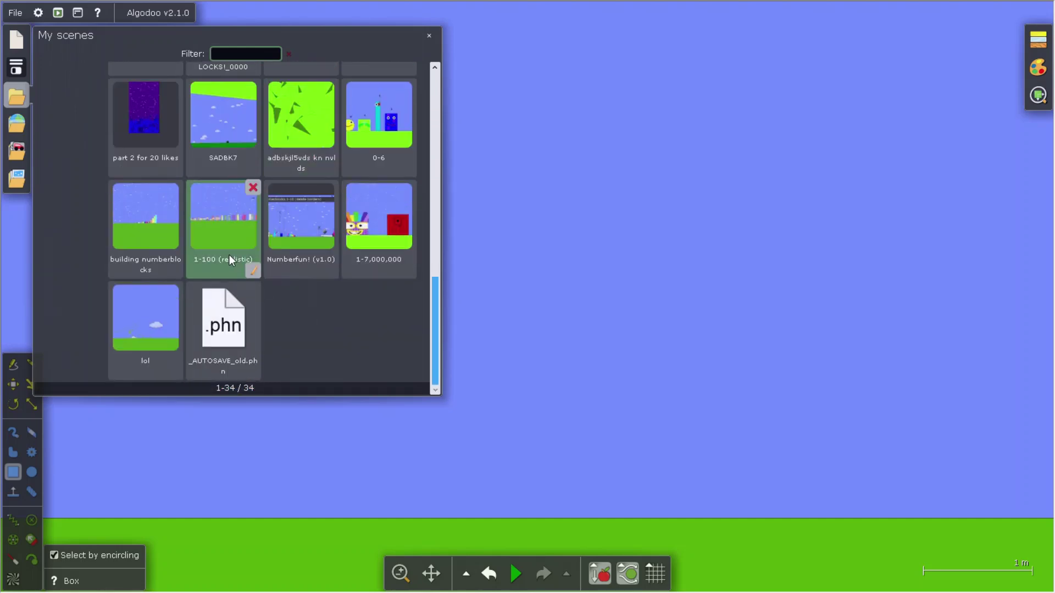
left_click(229, 253)
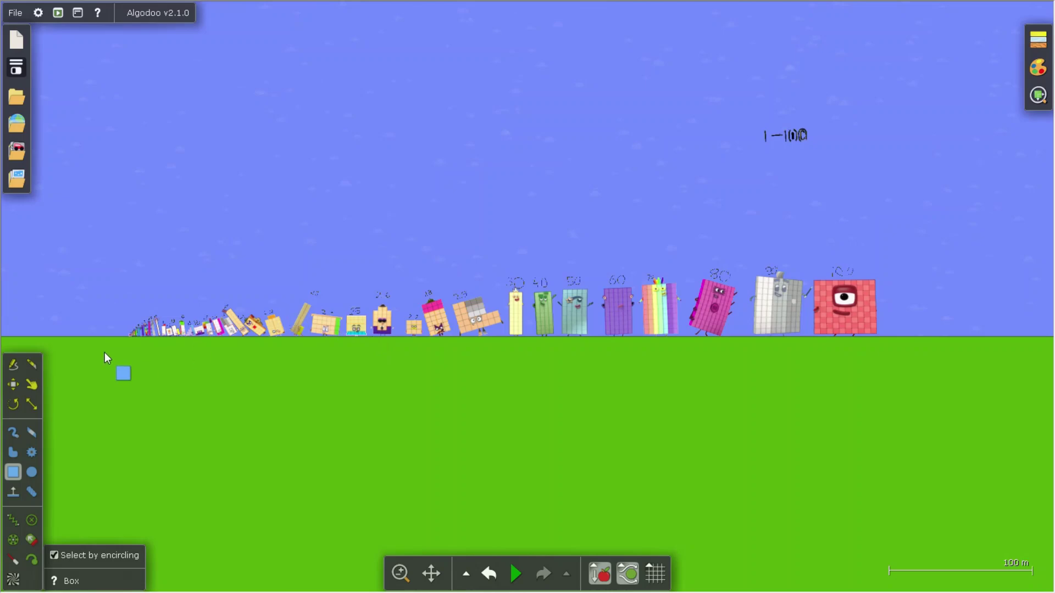
scroll(168, 334, "up", 10)
scroll(168, 337, "up", 3)
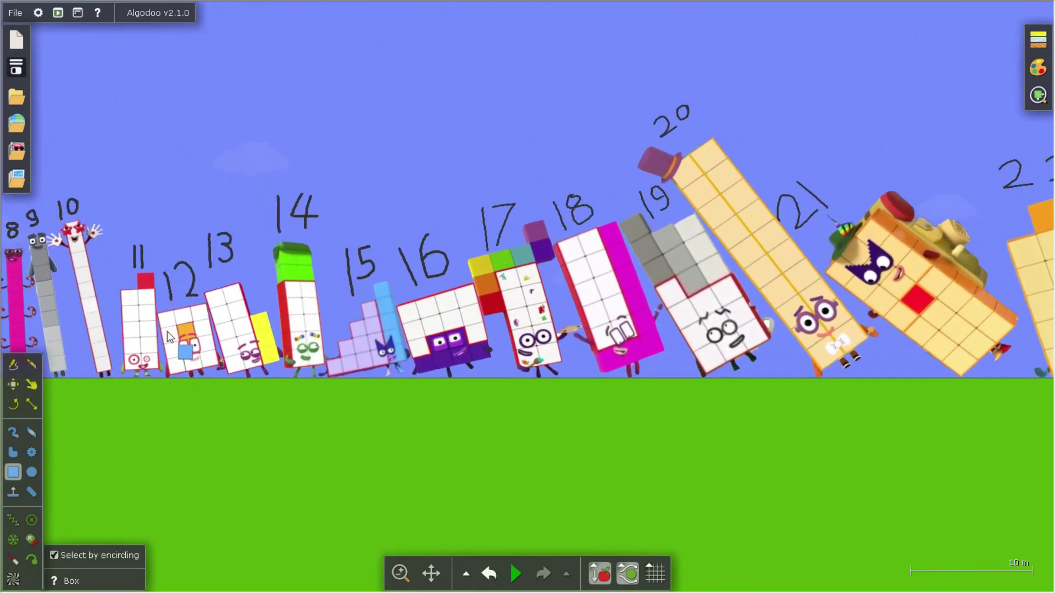
key("space")
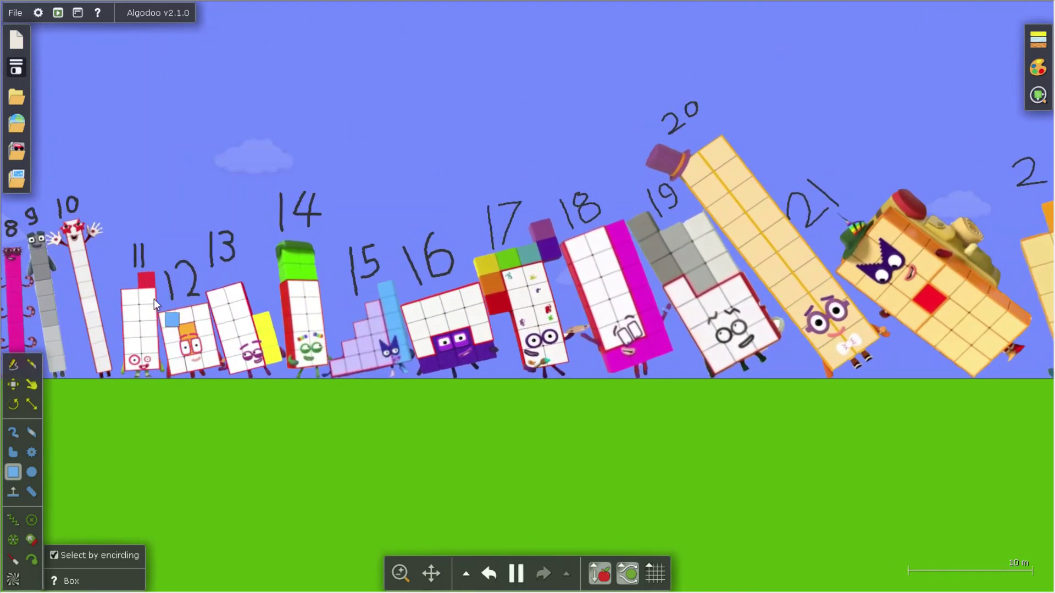
left_click(13, 384)
left_click_drag(157, 345, 139, 357)
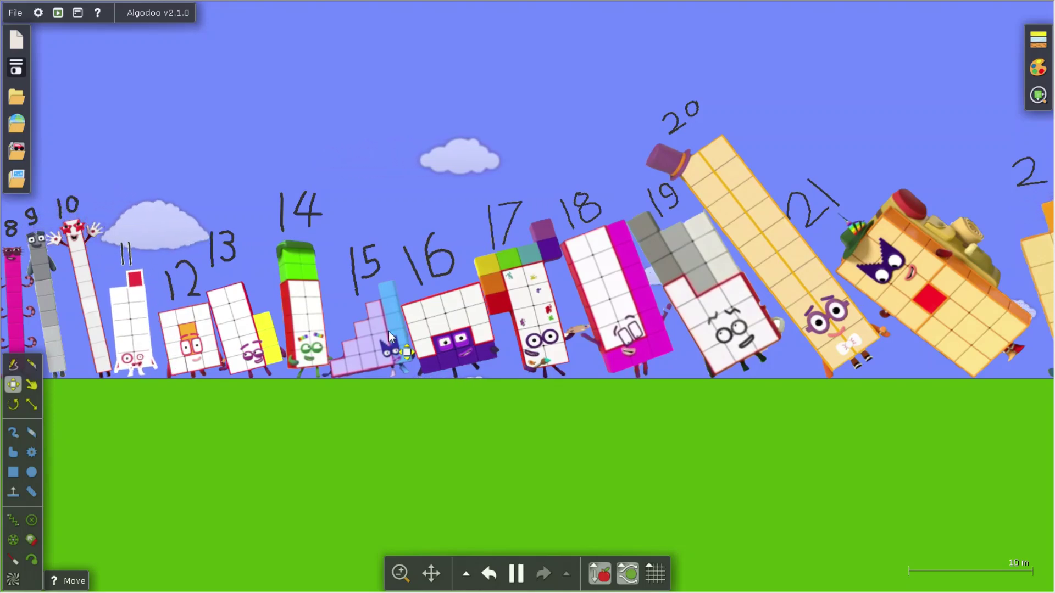
left_click_drag(456, 159, 337, 204)
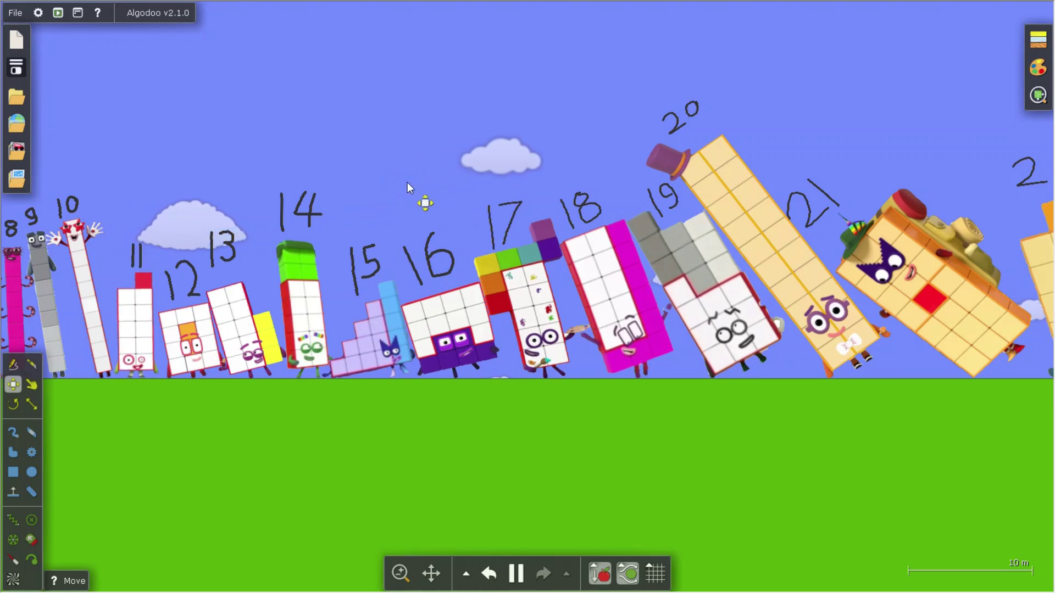
left_click_drag(445, 160, 280, 189)
left_click_drag(583, 164, 395, 139)
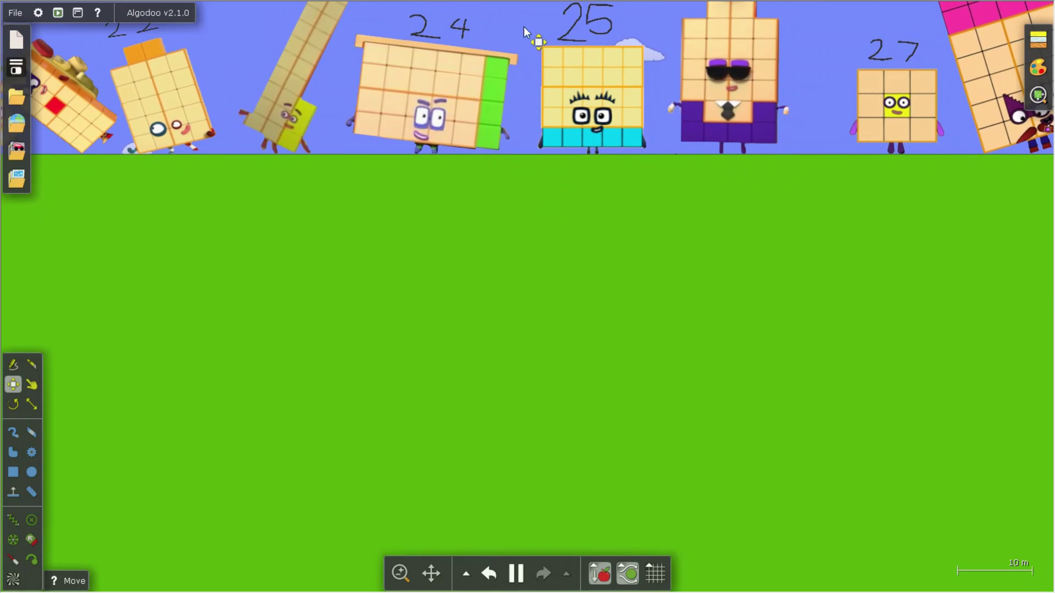
left_click_drag(511, 34, 279, 190)
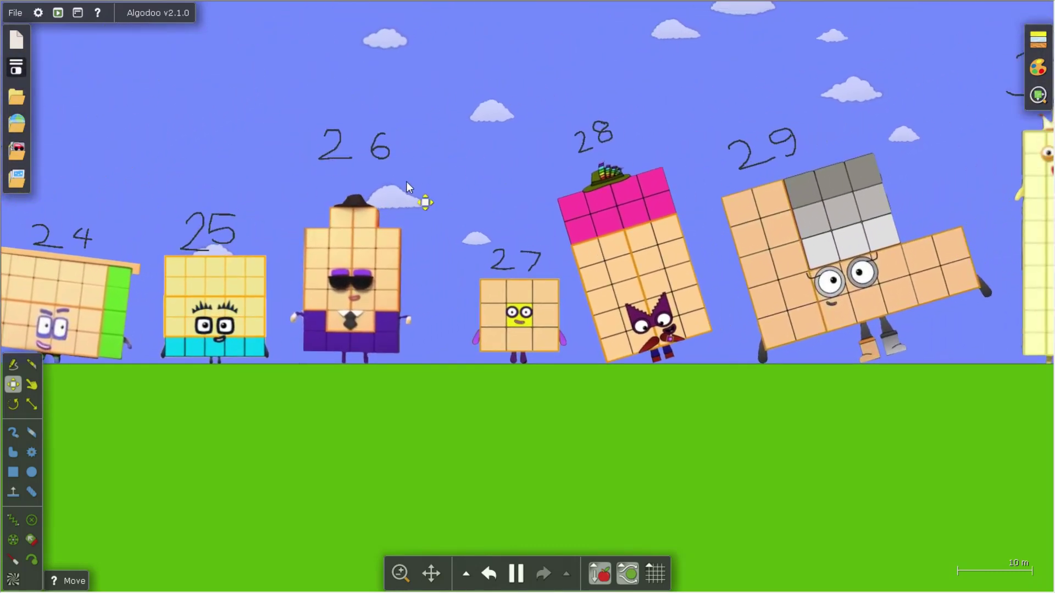
left_click_drag(407, 184, 253, 222)
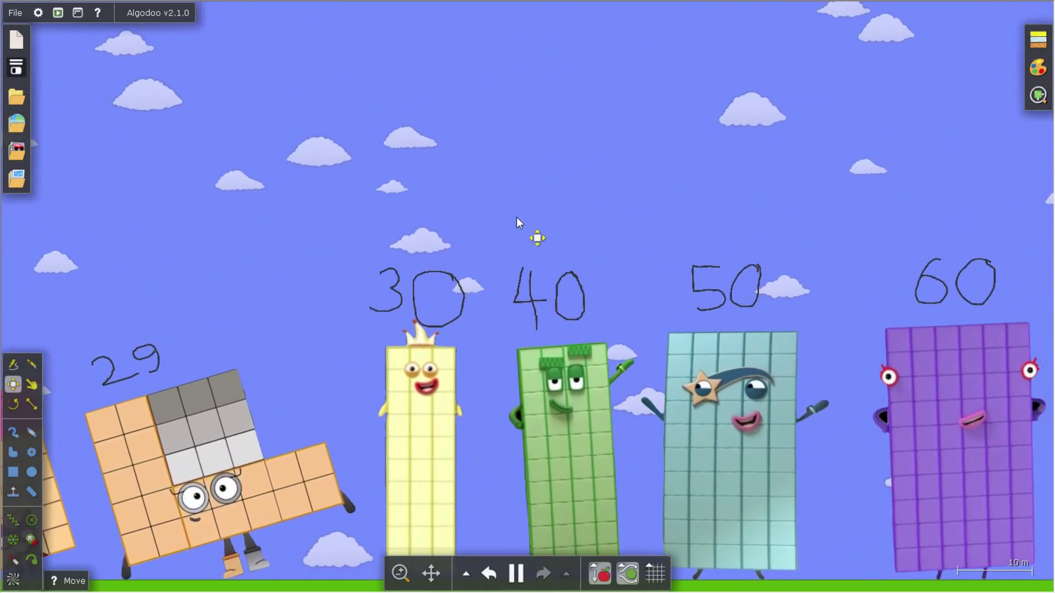
left_click_drag(517, 219, 325, 164)
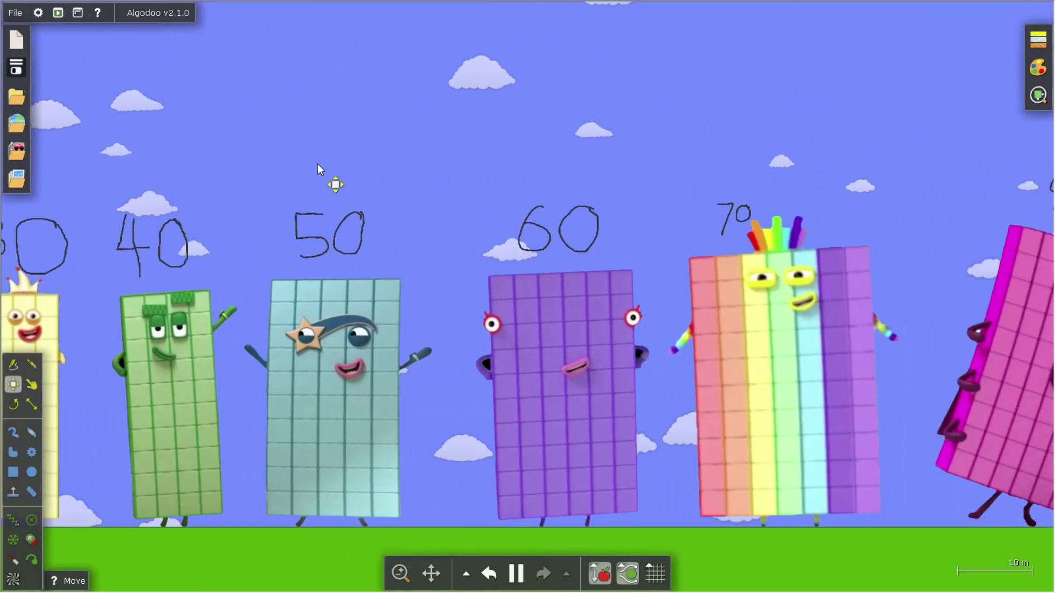
left_click_drag(440, 169, 218, 166)
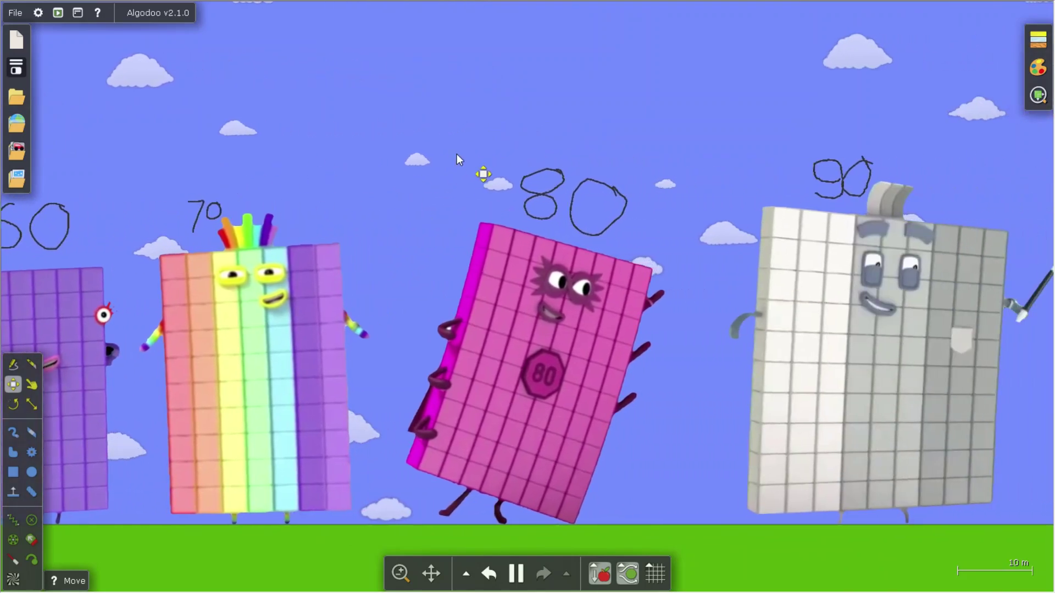
left_click_drag(466, 160, 384, 124)
left_click_drag(597, 152, 454, 165)
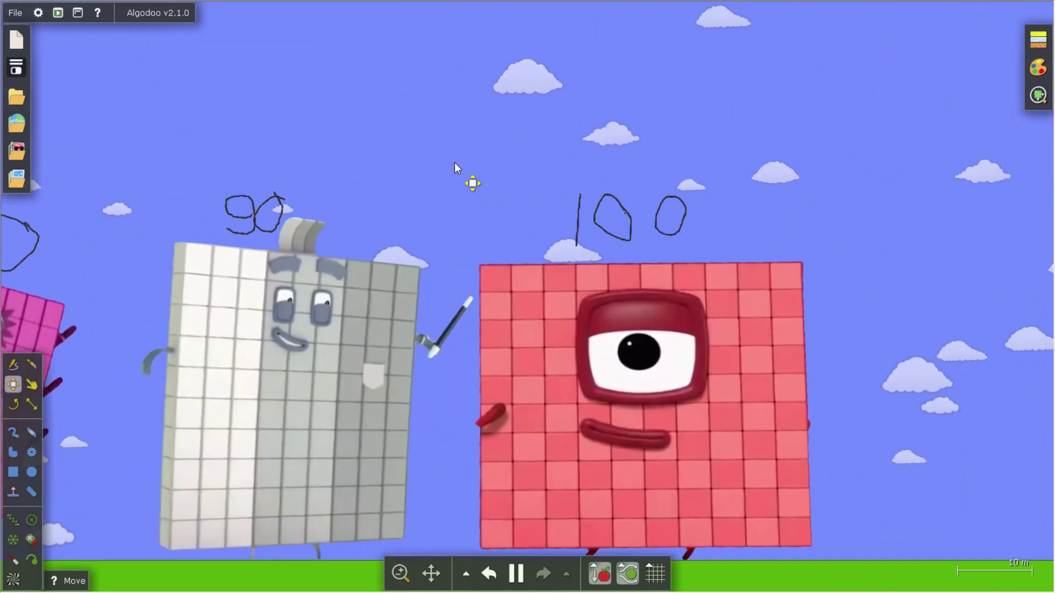
left_click_drag(611, 173, 657, 118)
scroll(657, 117, "down", 4)
scroll(657, 118, "down", 2)
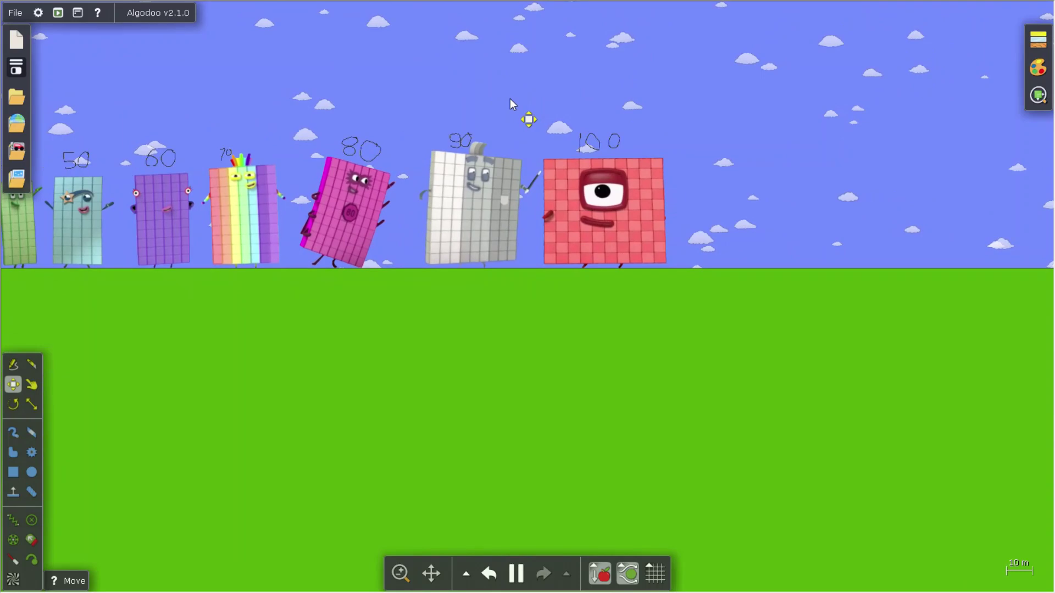
left_click_drag(510, 97, 661, 97)
left_click_drag(570, 101, 715, 105)
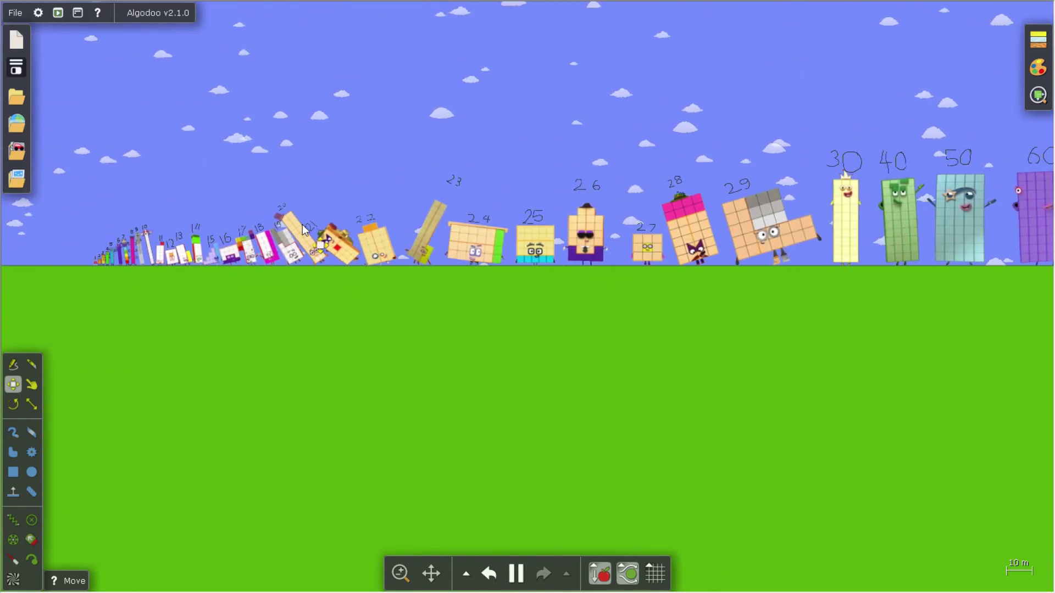
left_click_drag(193, 218, 283, 229)
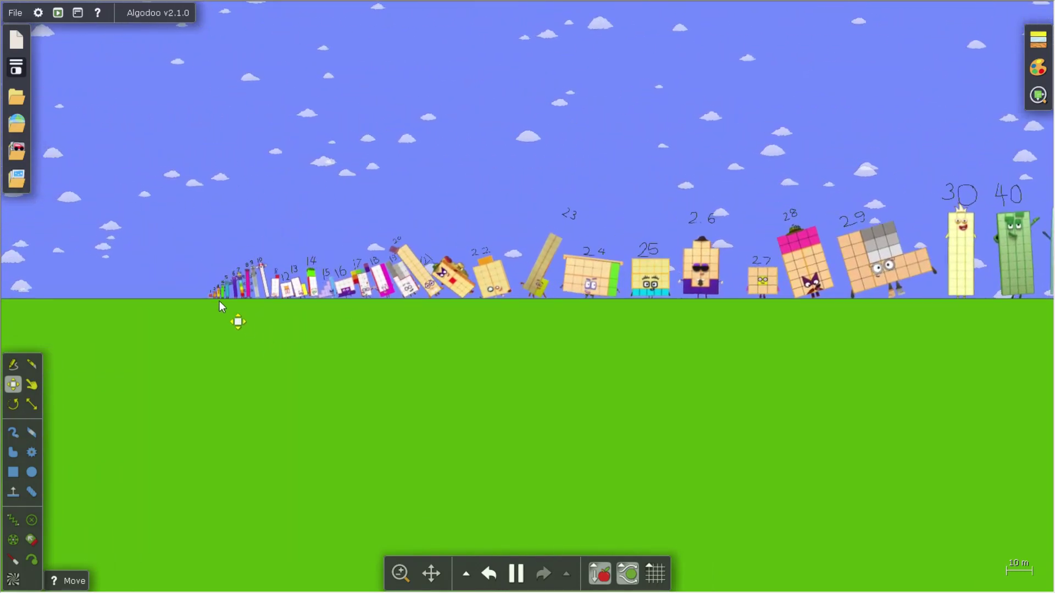
scroll(206, 300, "up", 3)
scroll(207, 301, "up", 3)
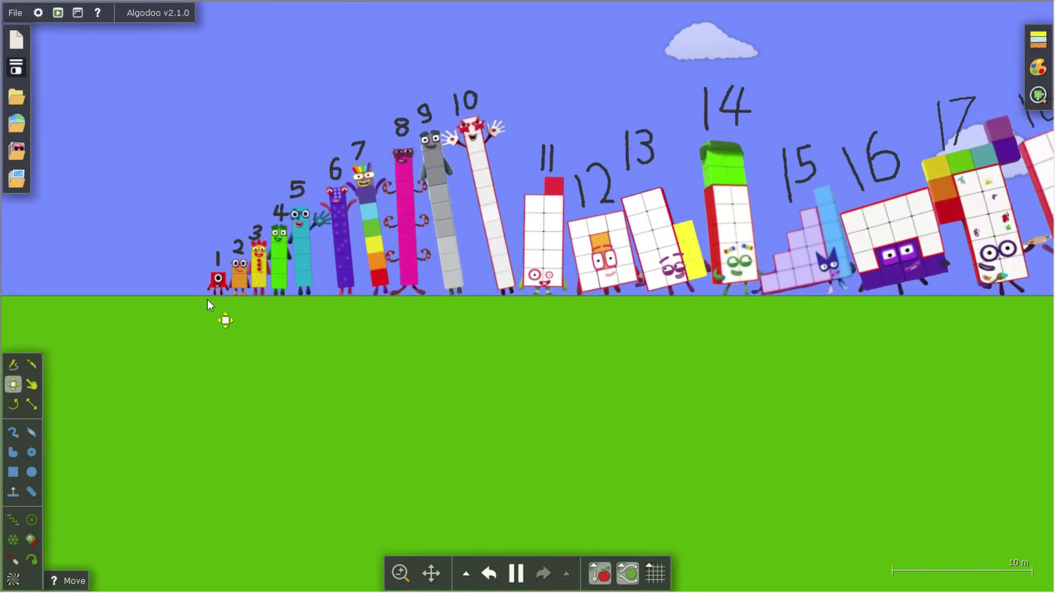
left_click_drag(198, 202, 78, 252)
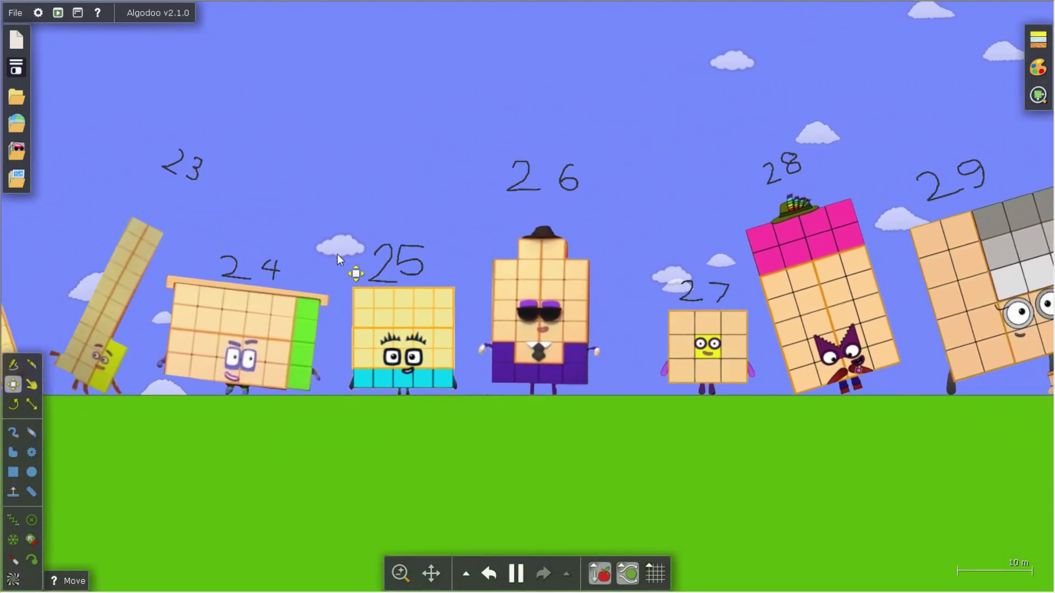
Make a first knife cut across block 25, then pull the block upward and tilt it
left_click(32, 364)
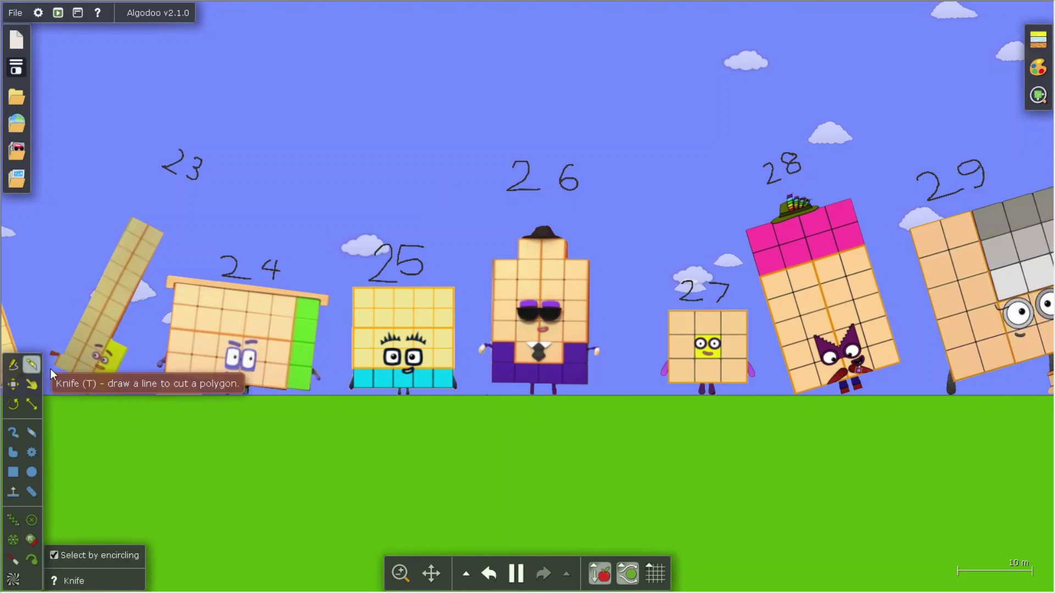
left_click_drag(338, 346, 471, 342)
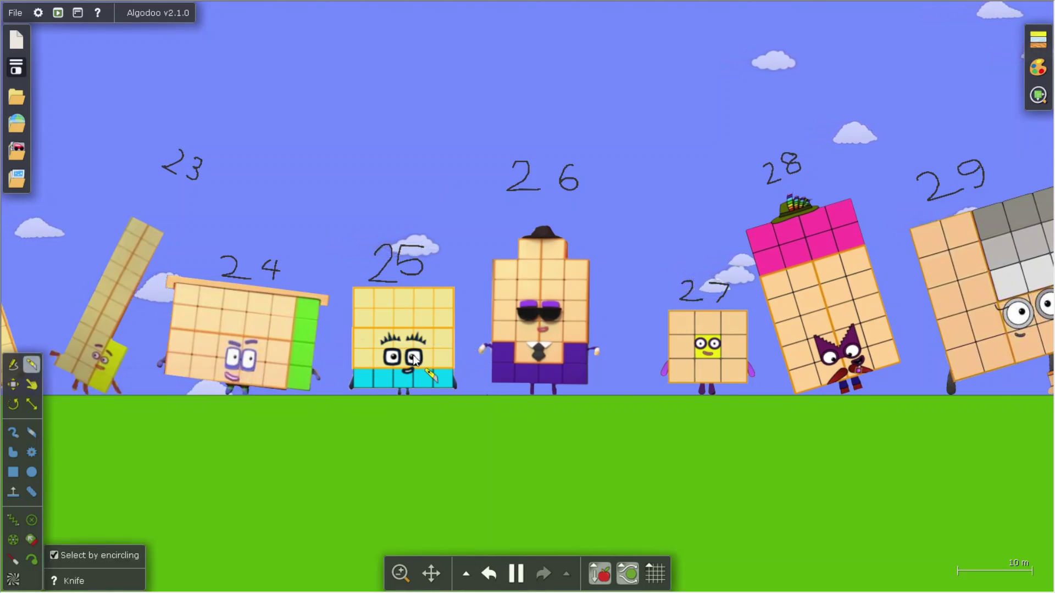
scroll(429, 349, "up", 4)
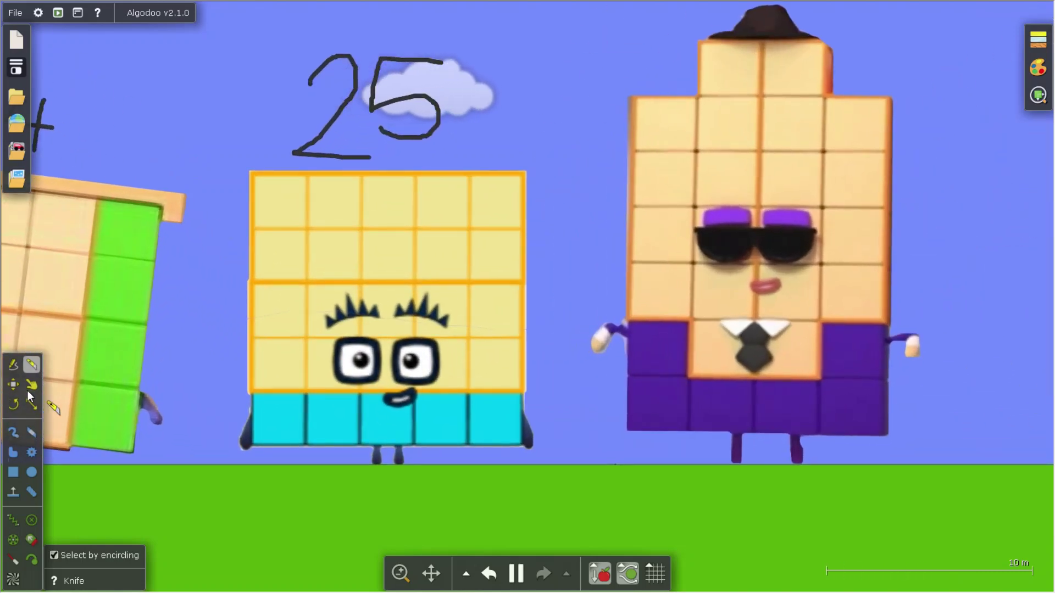
left_click(32, 385)
left_click_drag(419, 237, 440, 247)
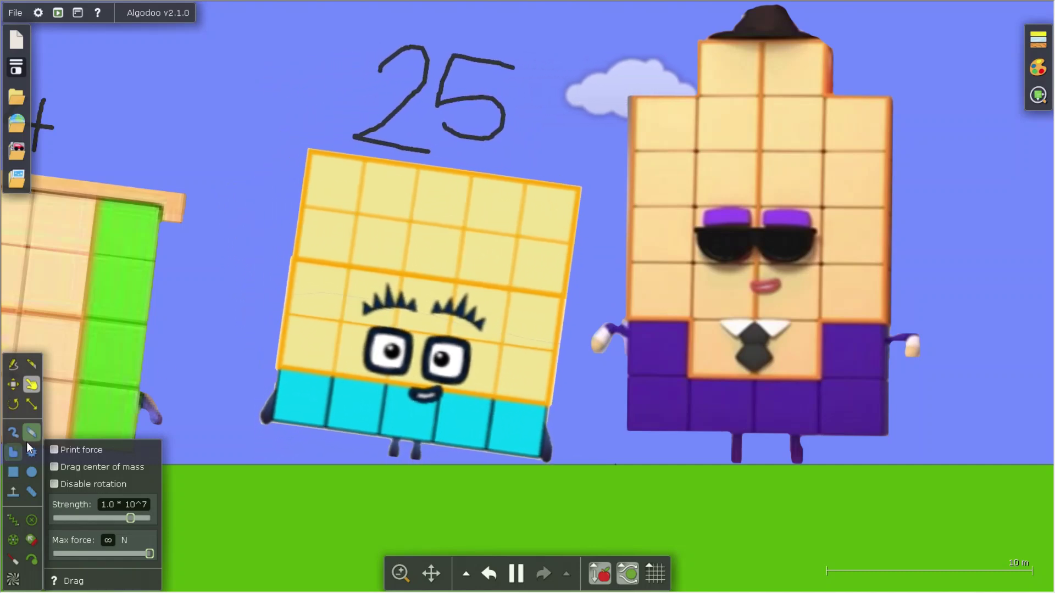
Slice block 25 through its face, apply a Geometry action to the lower piece, and move it back under the top
left_click(30, 372)
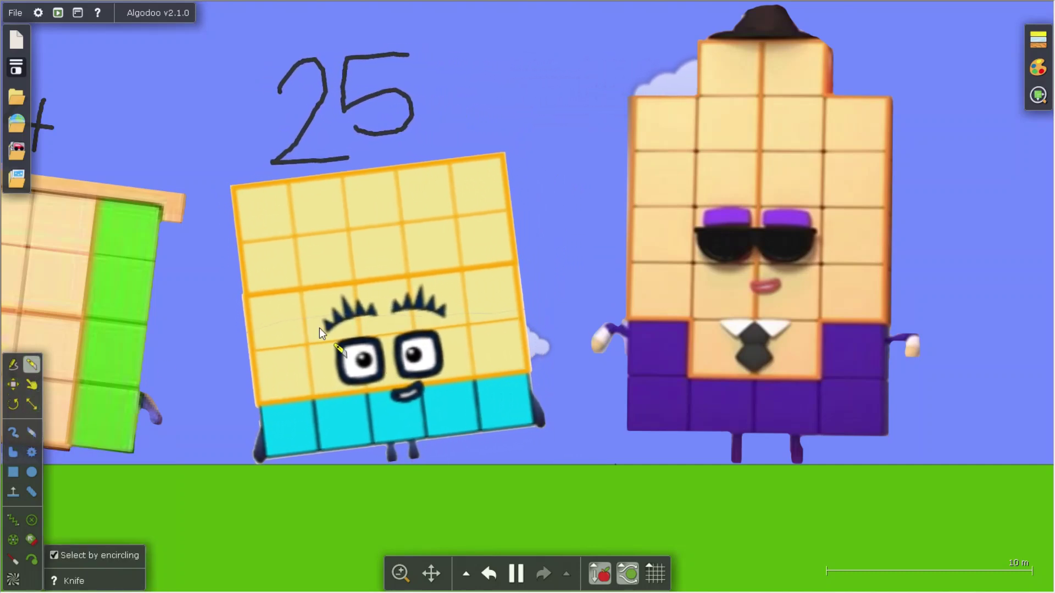
mouse_move(228, 328)
left_mouse_down()
mouse_move(351, 305)
mouse_move(551, 349)
mouse_move(570, 327)
mouse_move(575, 353)
left_mouse_up()
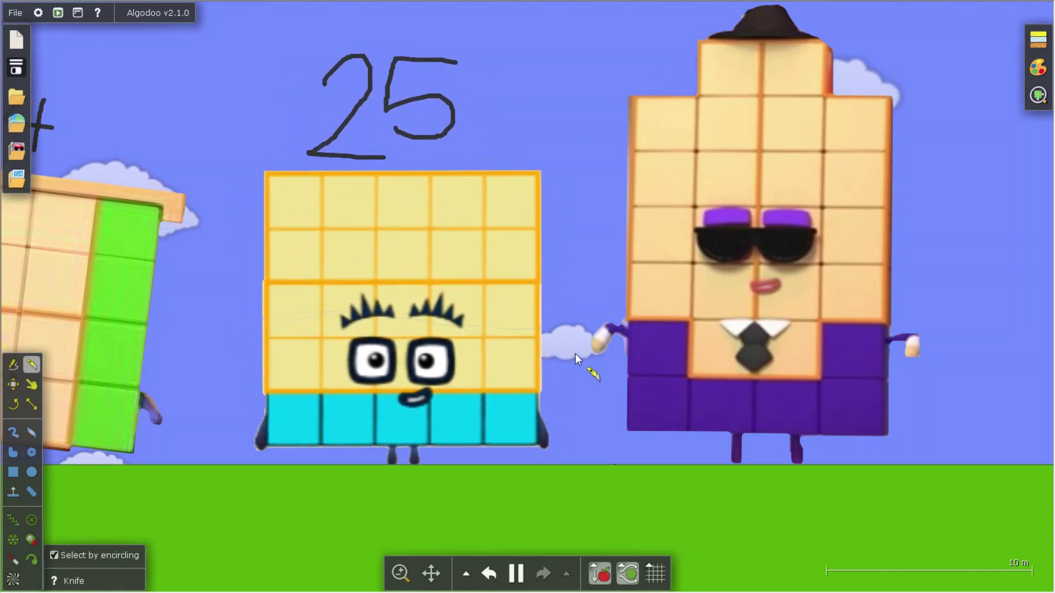
right_click(451, 338)
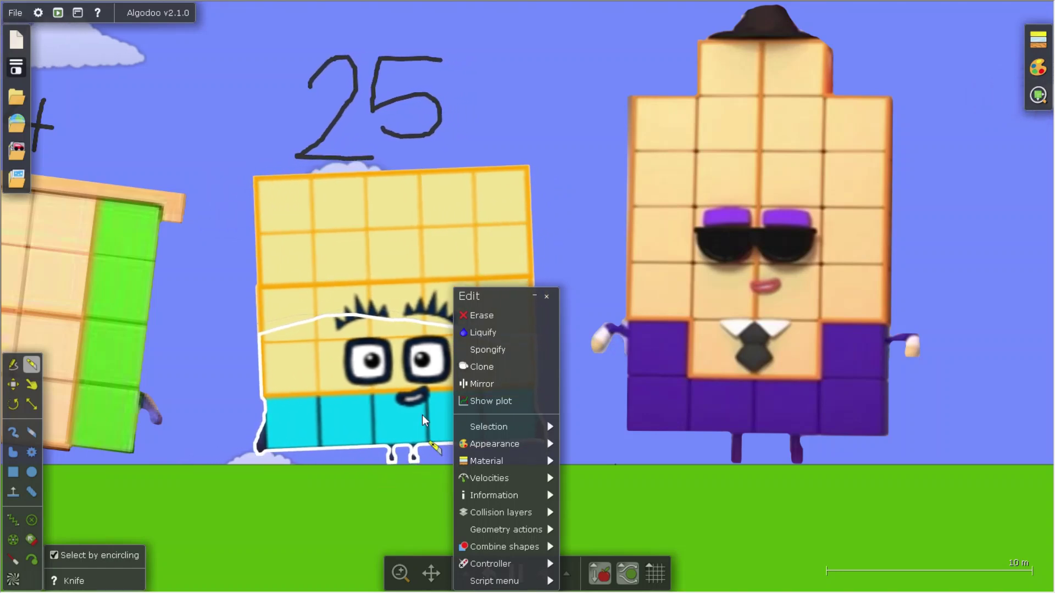
mouse_move(513, 532)
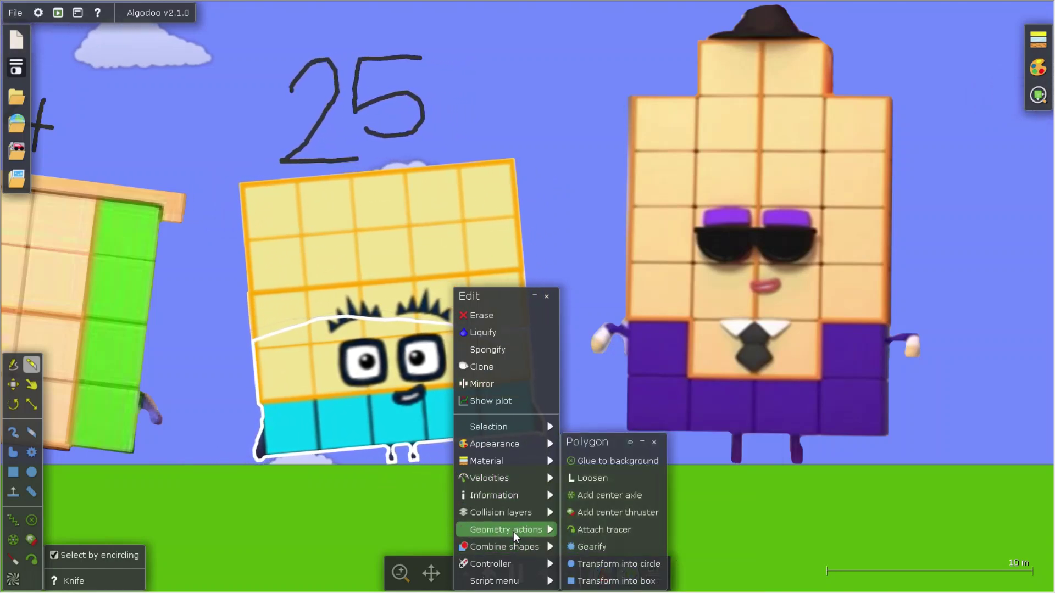
left_click(593, 482)
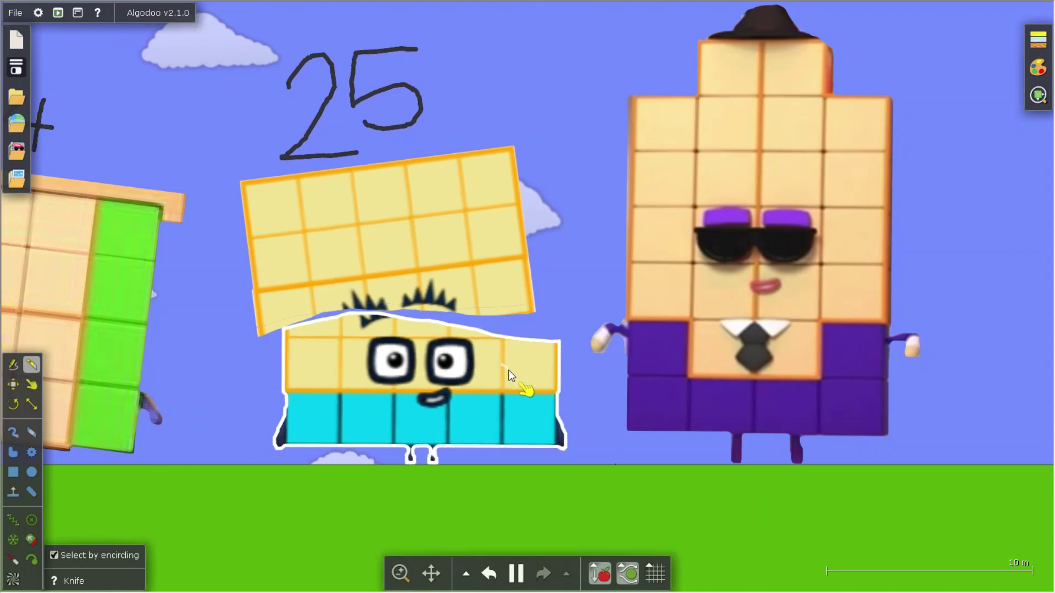
left_click_drag(461, 370, 536, 371)
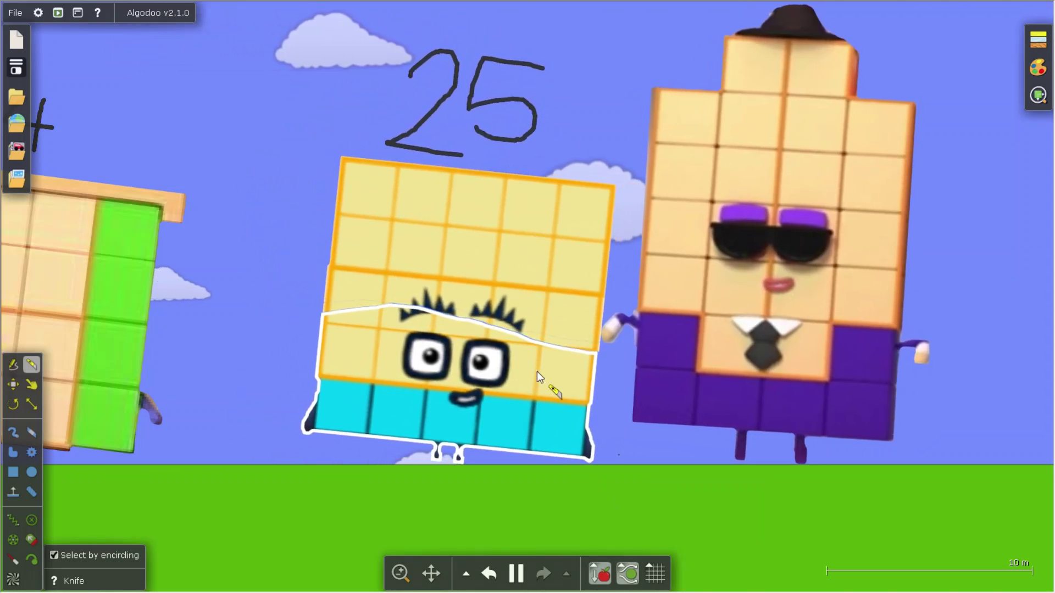
scroll(537, 371, "down", 5)
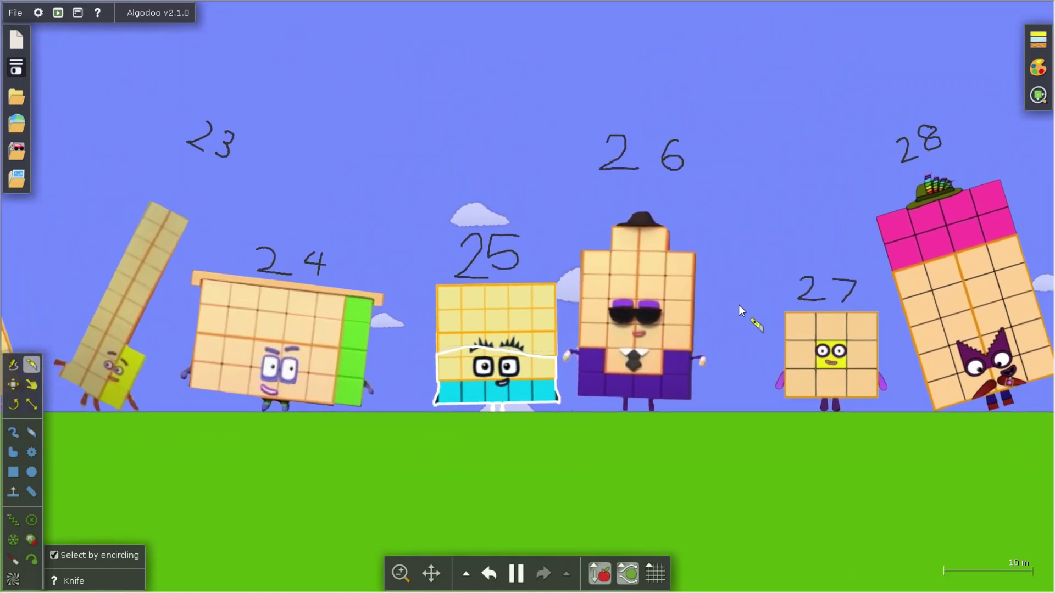
left_click_drag(739, 305, 659, 352)
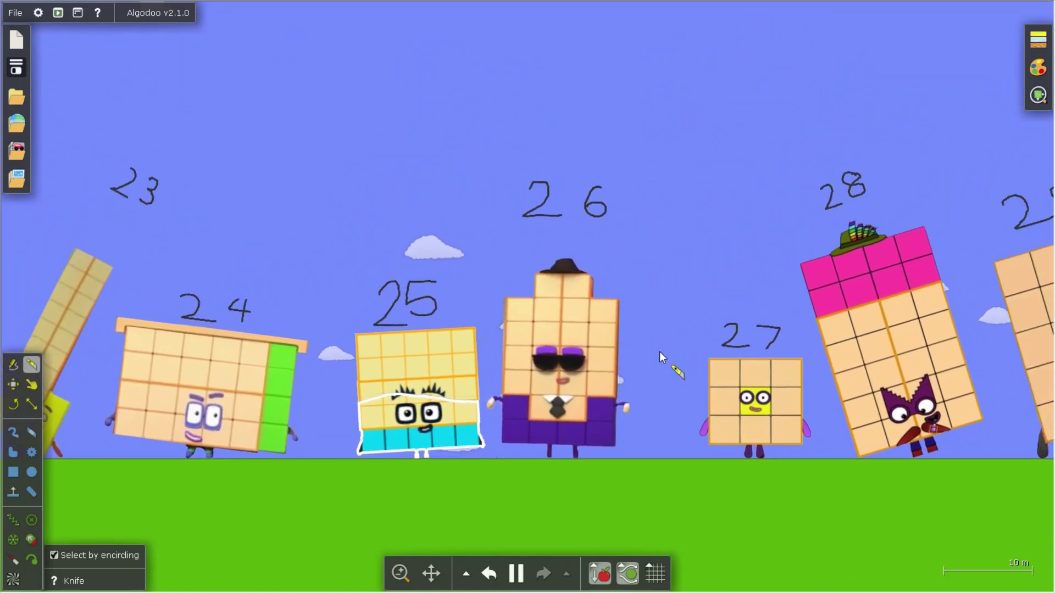
left_click(12, 367)
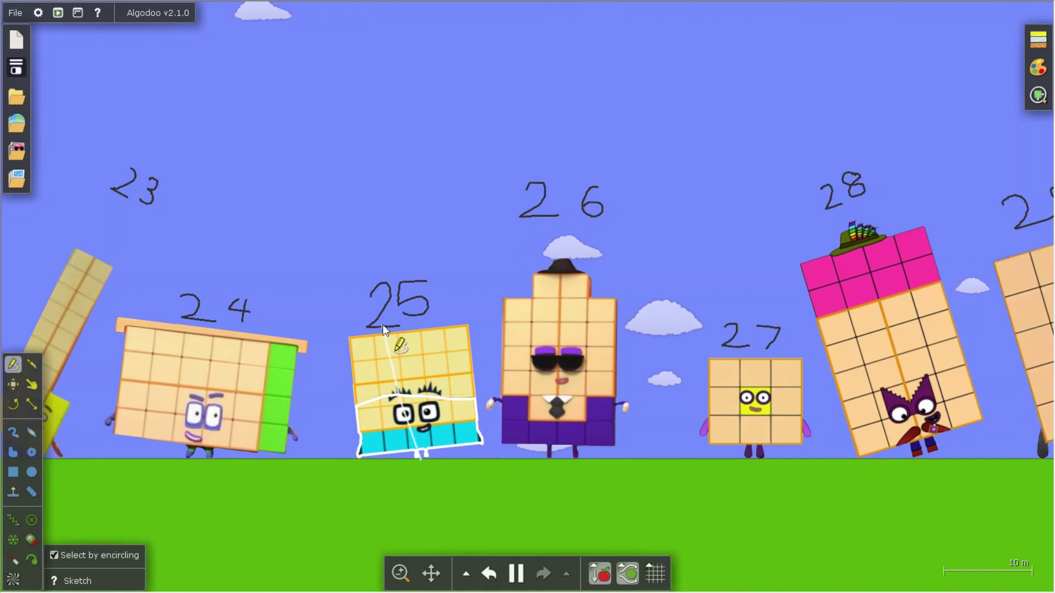
Scribble out block 25 to erase it and sketch two dark shapes near the ground
left_click_drag(377, 274, 383, 281)
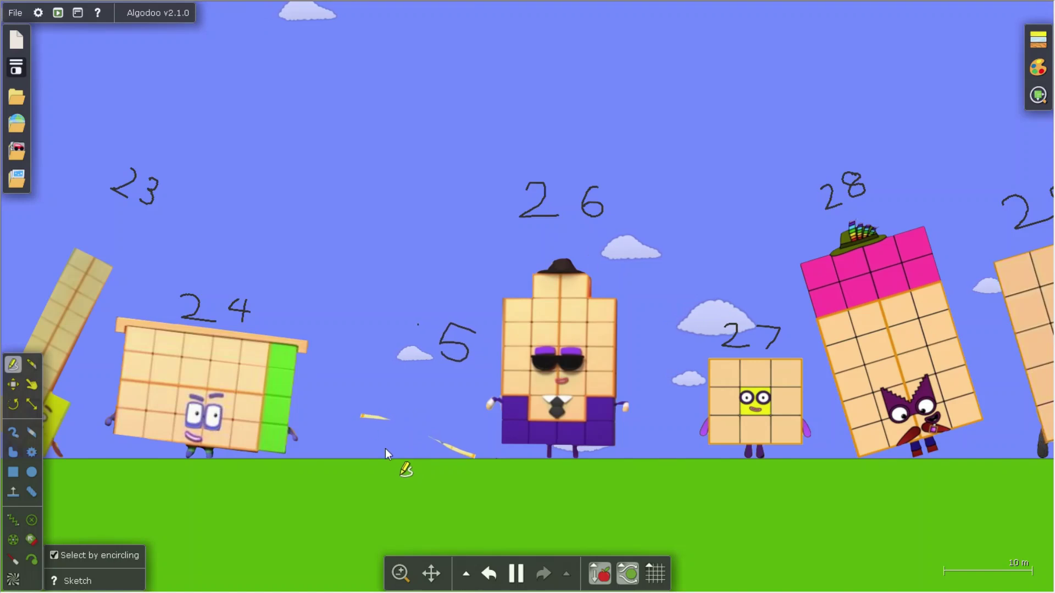
mouse_move(357, 430)
left_mouse_down()
mouse_move(480, 449)
mouse_move(346, 440)
mouse_move(388, 432)
left_mouse_up()
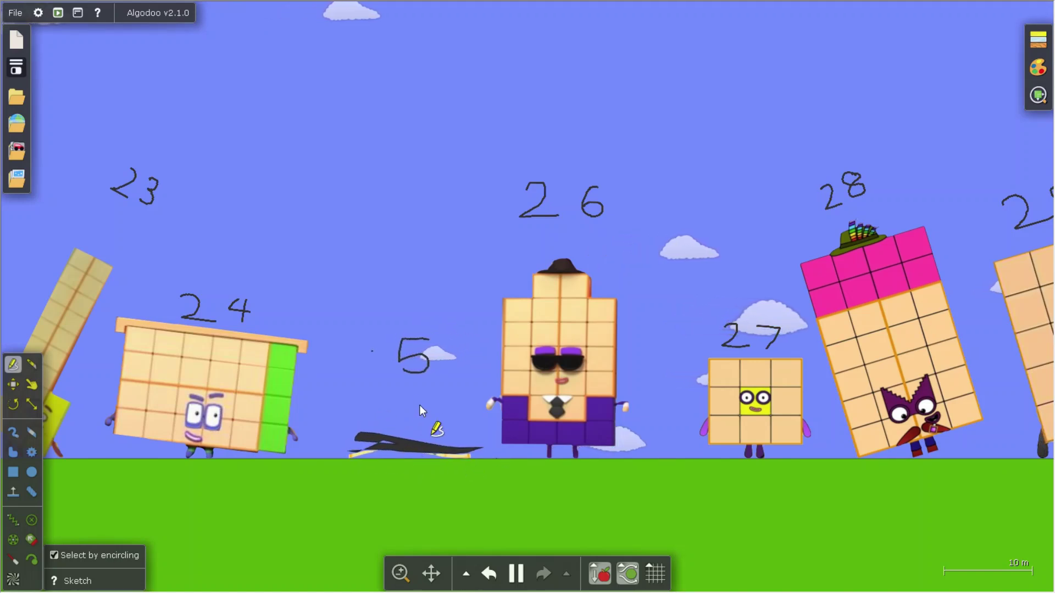
mouse_move(361, 328)
left_mouse_down()
mouse_move(362, 201)
mouse_move(389, 238)
mouse_move(363, 326)
left_mouse_up()
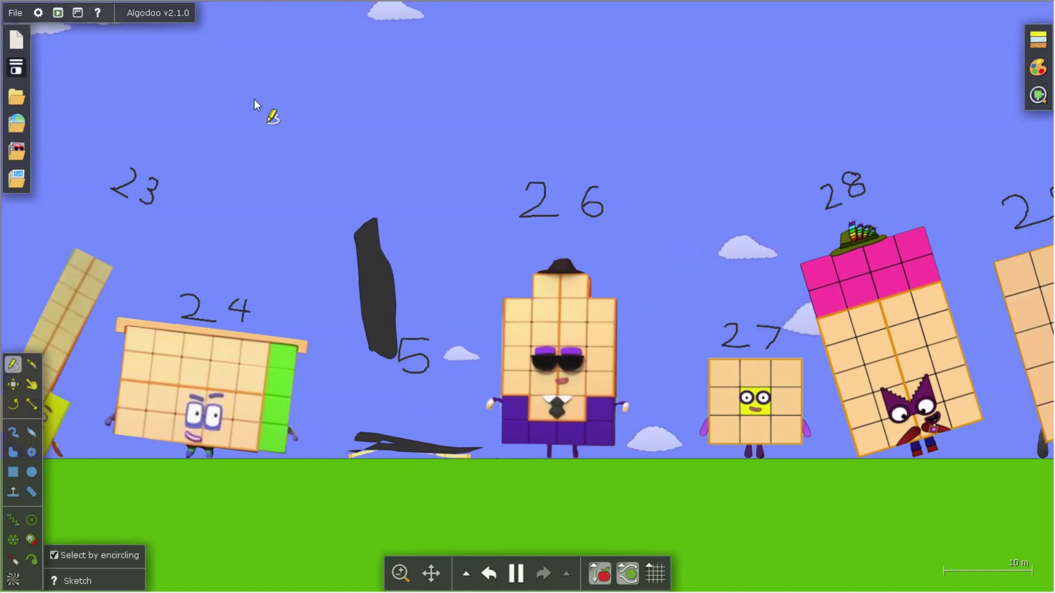
Sketch a large closed dark elephant outline with body and head
mouse_move(254, 99)
left_mouse_down()
mouse_move(267, 219)
mouse_move(421, 212)
mouse_move(404, 131)
mouse_move(423, 199)
left_mouse_up()
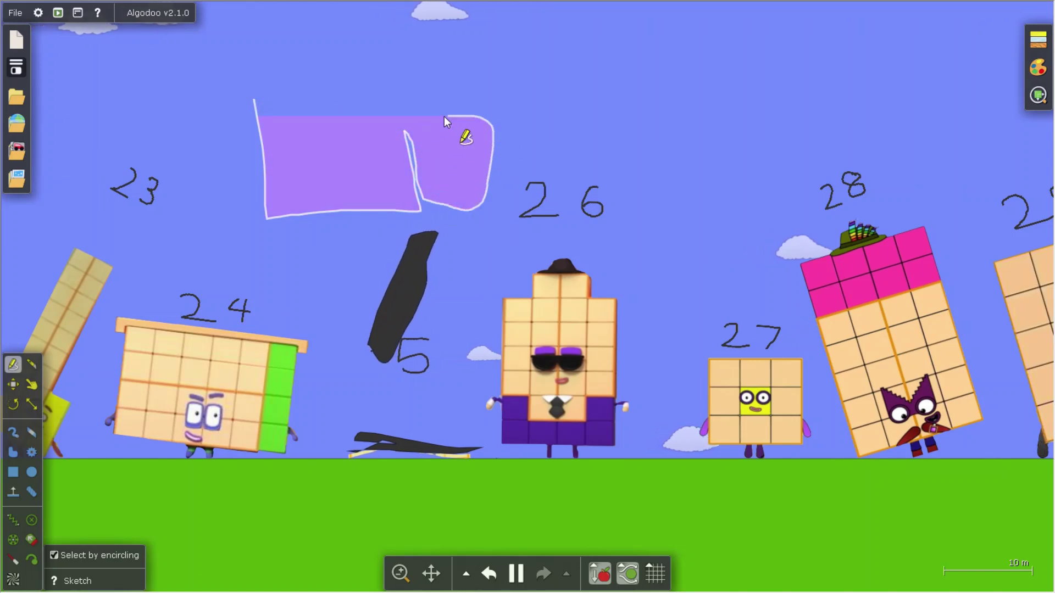
left_click_drag(431, 127, 449, 155)
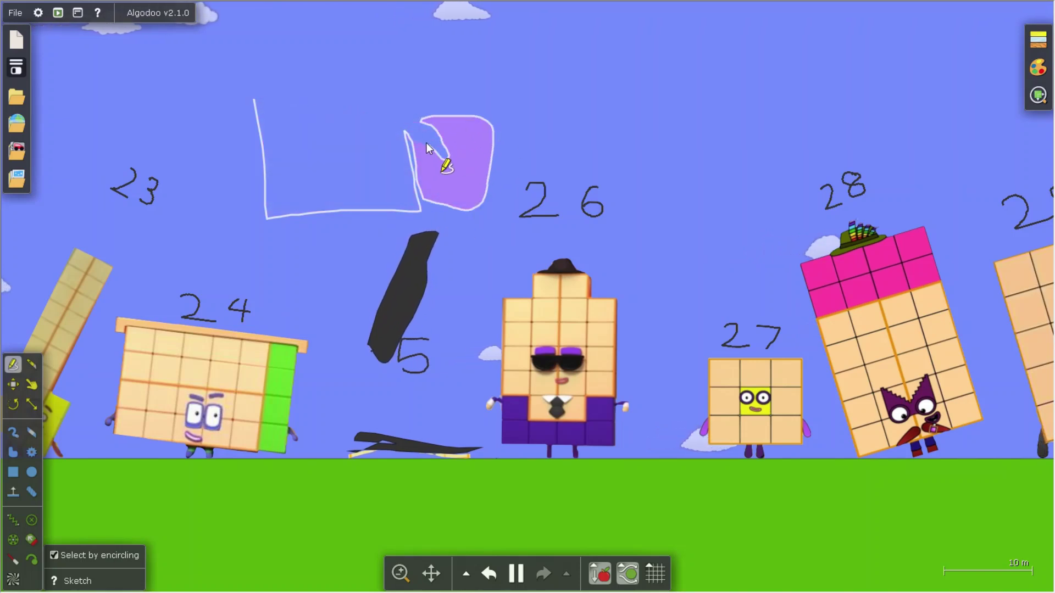
mouse_move(334, 98)
left_mouse_down()
mouse_move(276, 103)
mouse_move(256, 91)
mouse_move(237, 157)
mouse_move(263, 158)
left_mouse_up()
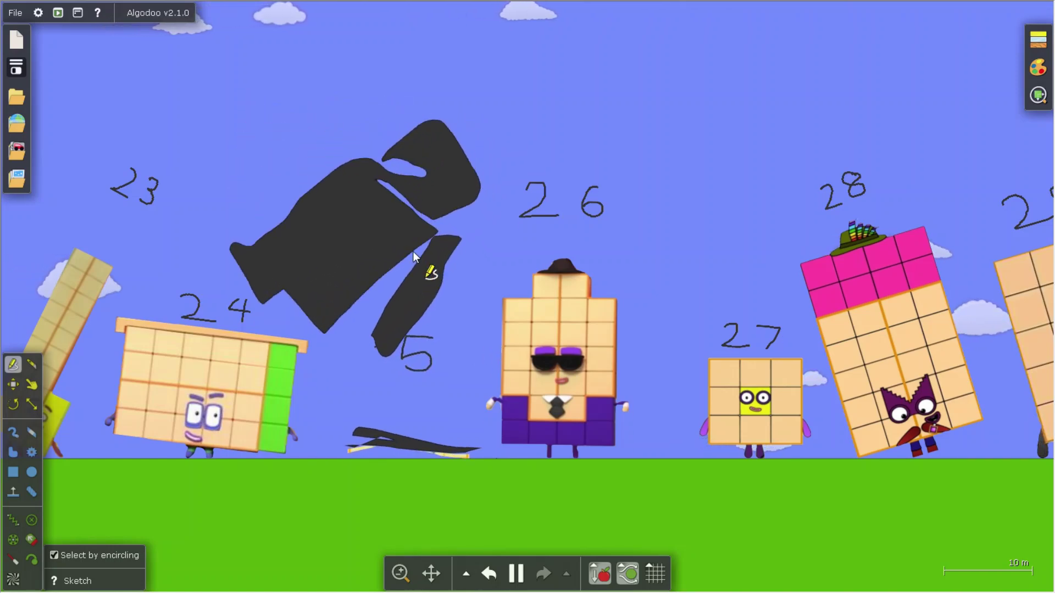
Cut off the left end of the dark shape, lift that piece upward, and pause
left_click(34, 365)
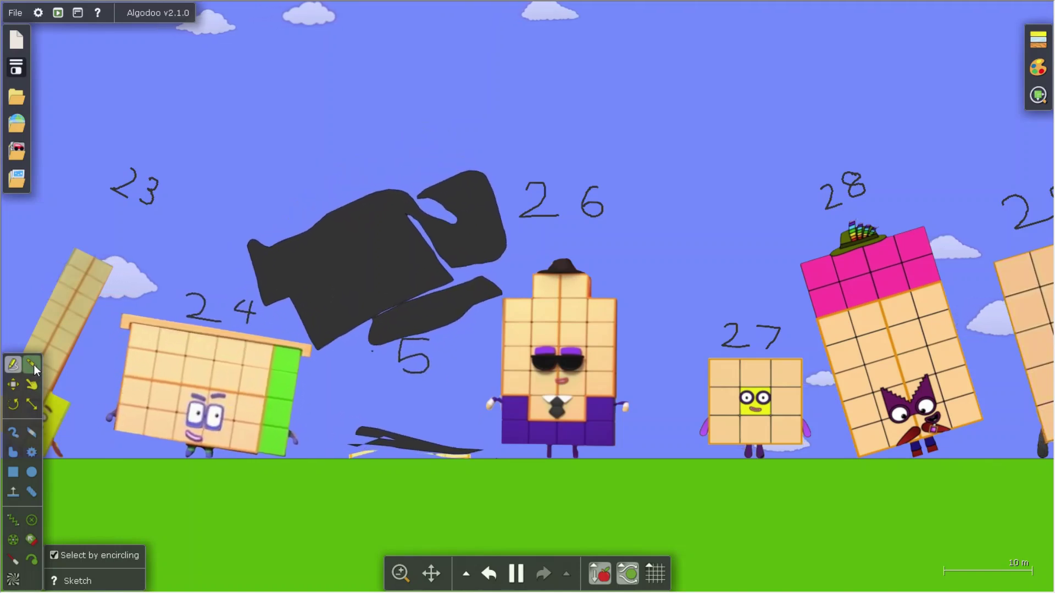
left_click_drag(255, 224, 290, 349)
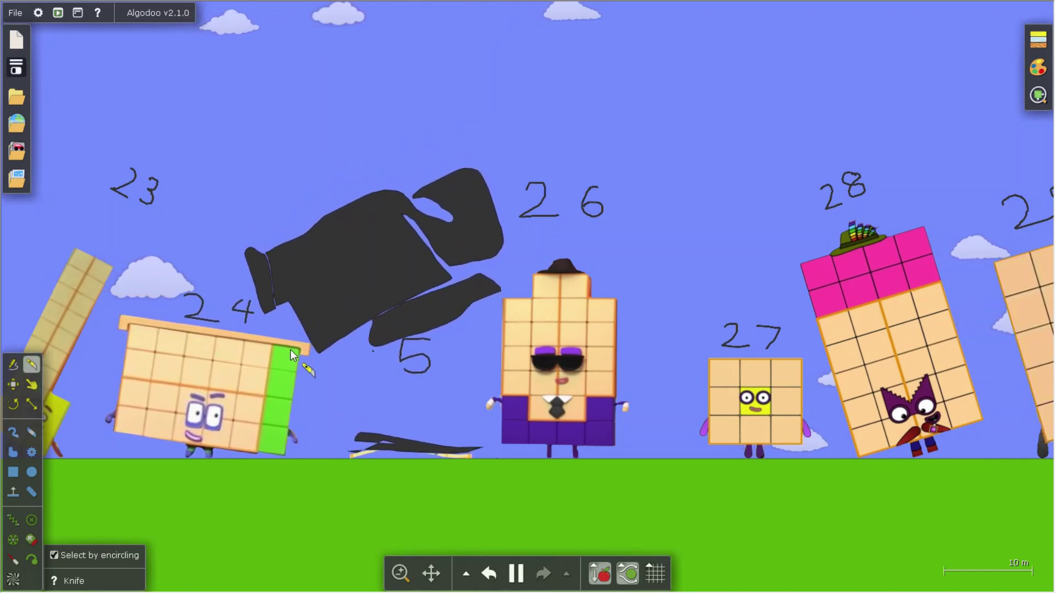
left_click(13, 385)
left_click_drag(276, 322, 328, 255)
key("space")
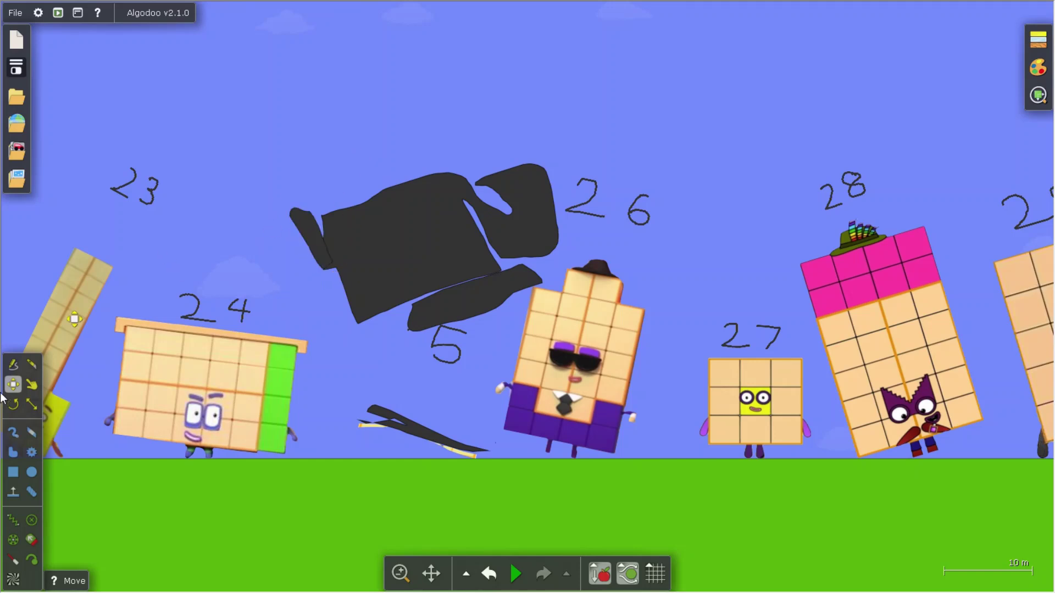
Box-select the dark elephant pieces and glue them together via Geometry actions
left_click(10, 475)
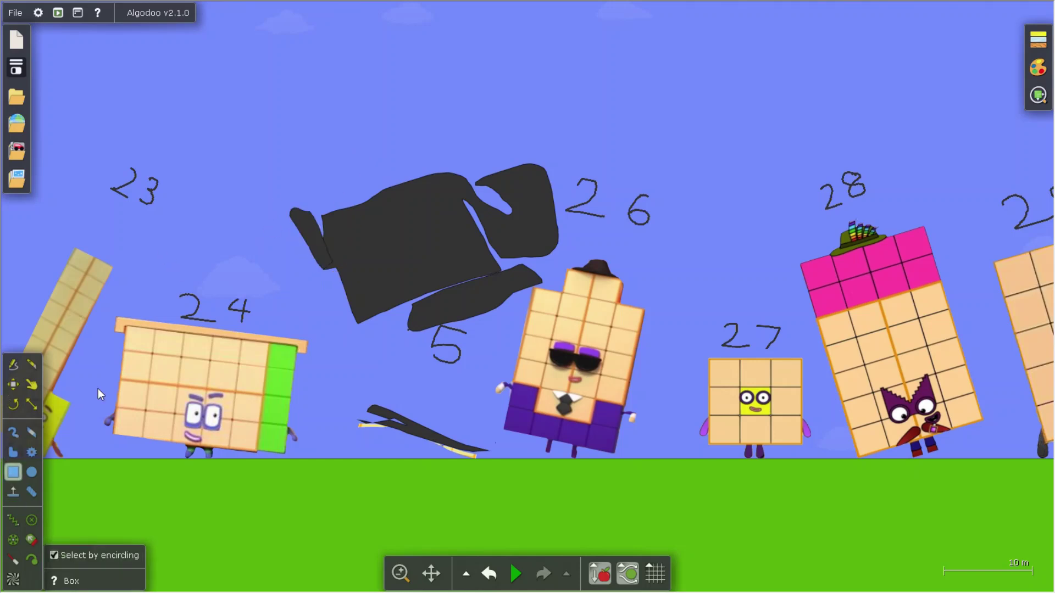
left_click_drag(250, 145, 553, 272)
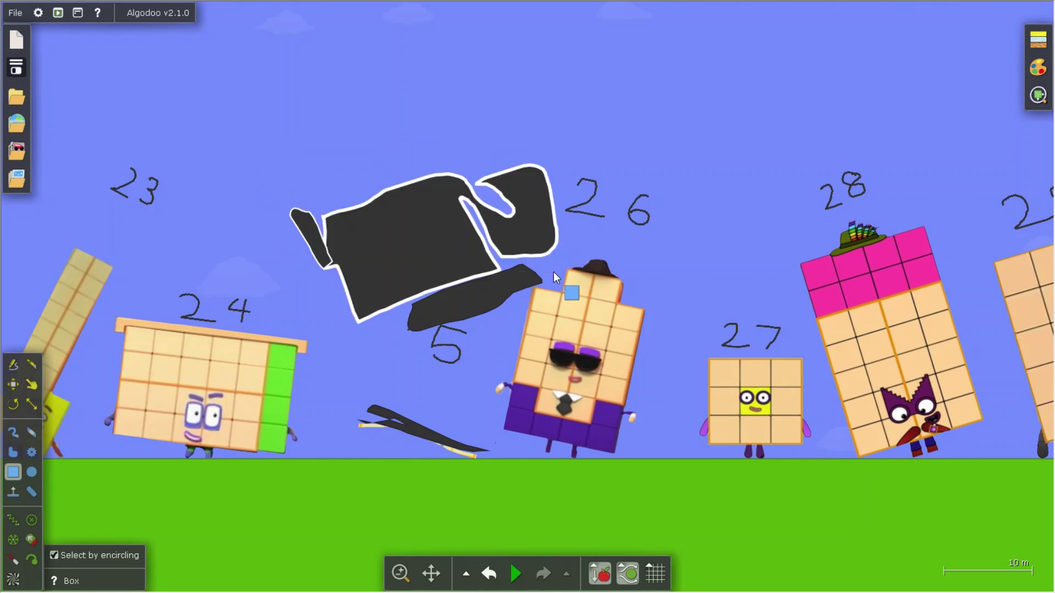
right_click(430, 260)
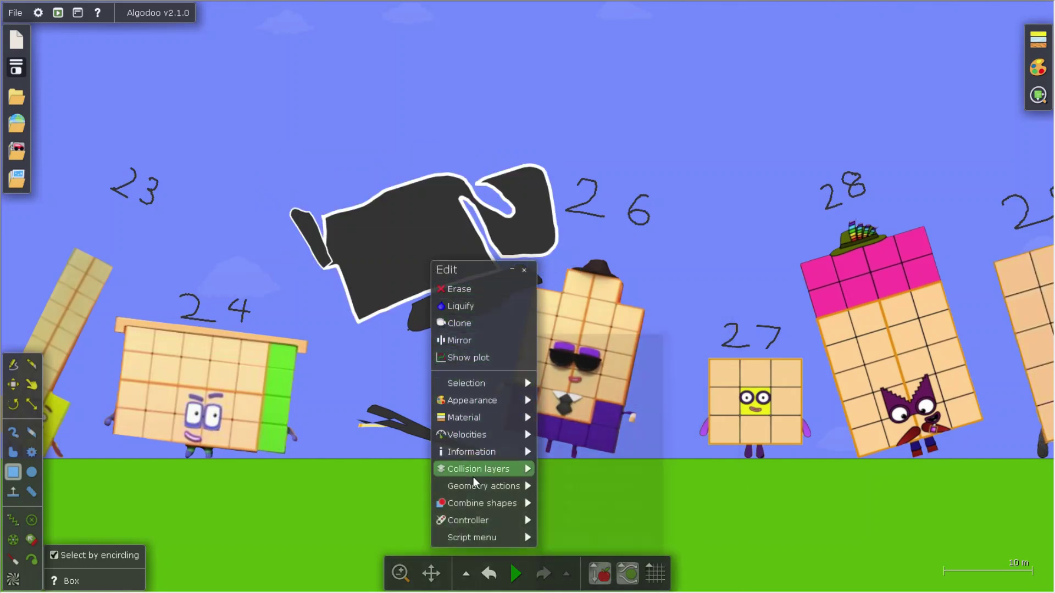
mouse_move(483, 486)
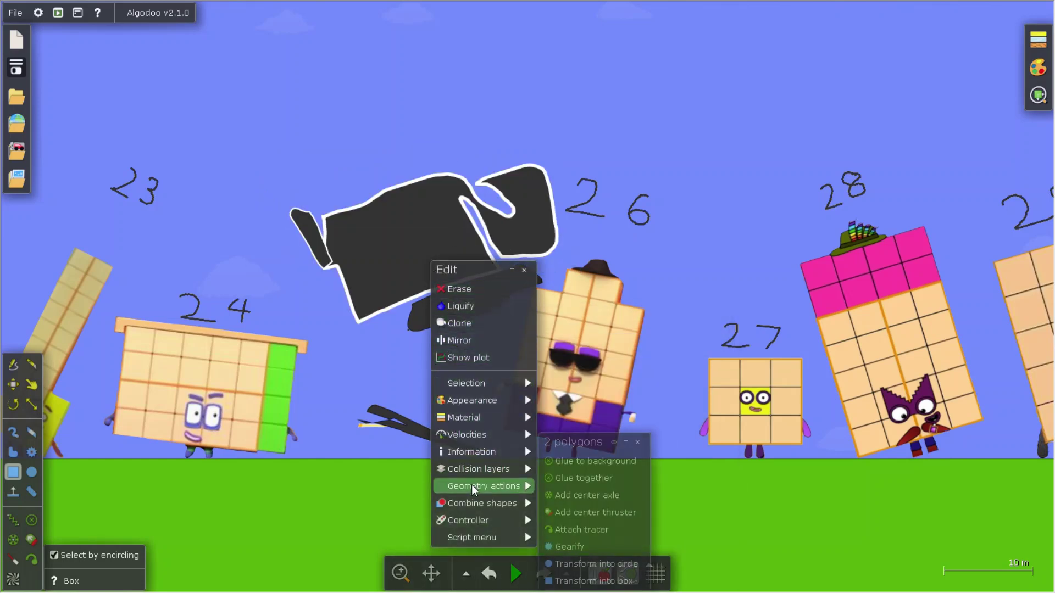
left_click(581, 478)
Confirm the Geometry actions menu now offers Loosen, close it, and start the simulation
right_click(383, 262)
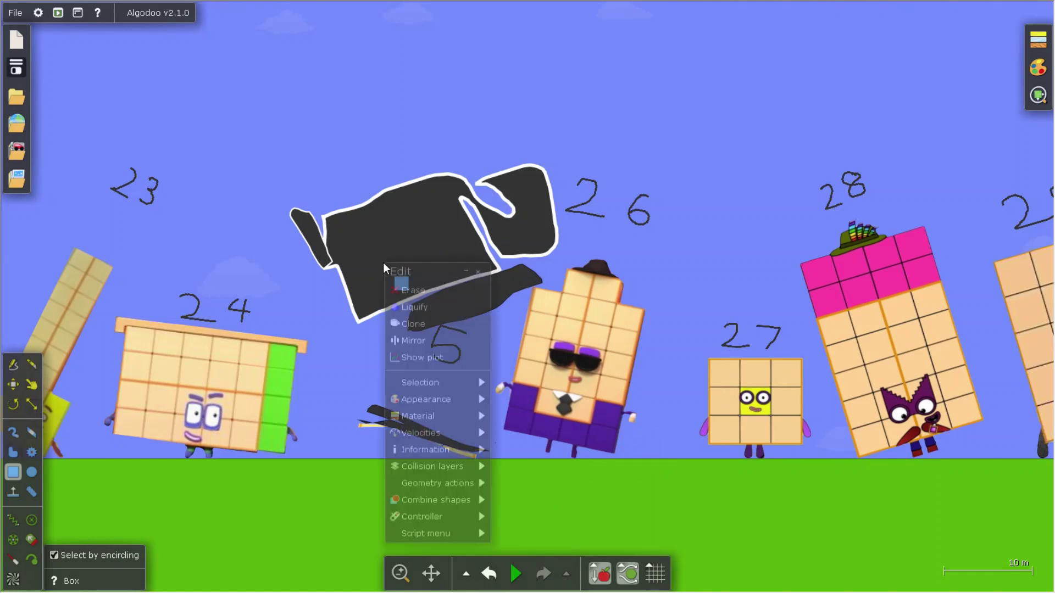
mouse_move(431, 488)
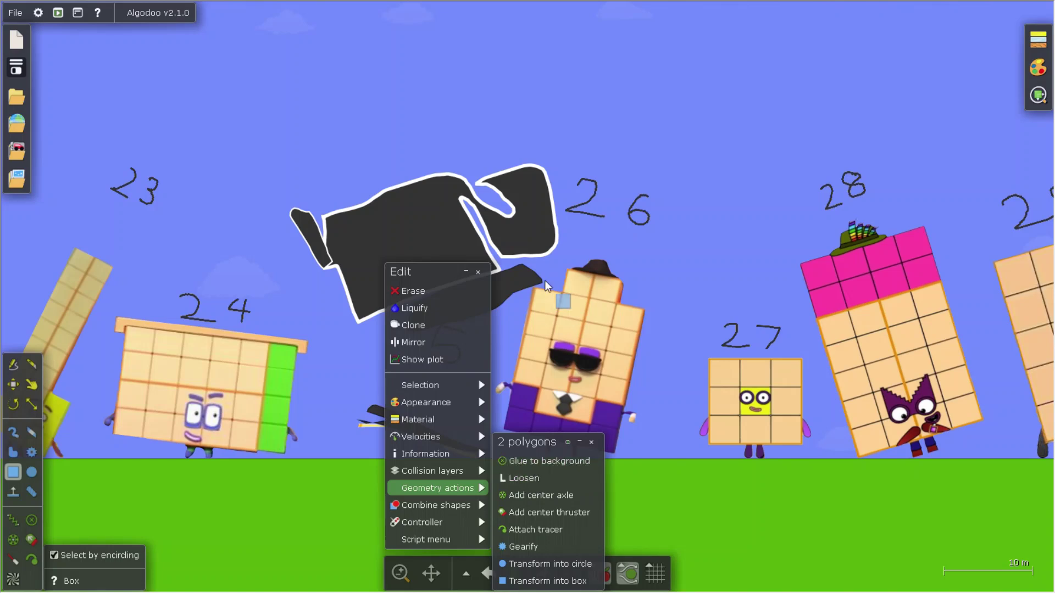
left_click(478, 271)
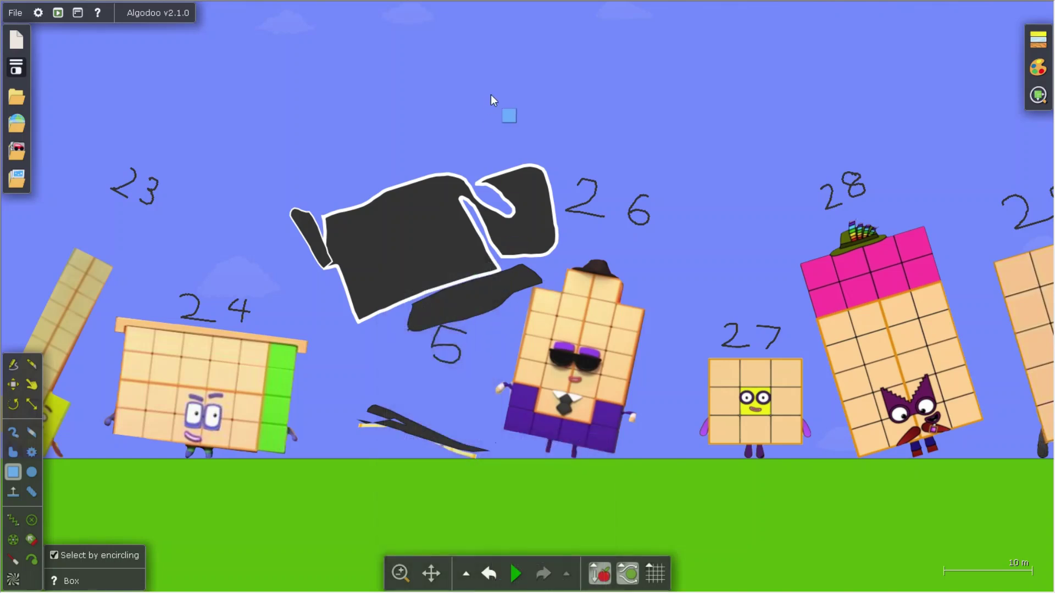
key("space")
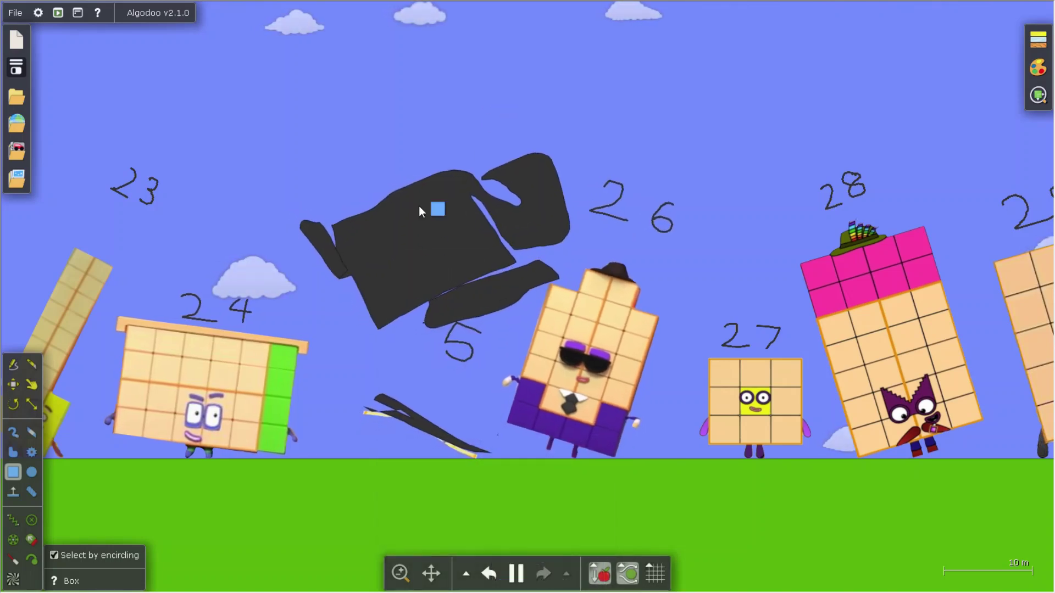
left_click(32, 384)
Drag the glued black elephant around the scene, stand it upright on the ground, and pause
left_click_drag(391, 256, 71, 302)
scroll(284, 82, "down", 8)
left_click_drag(165, 300, 286, 335)
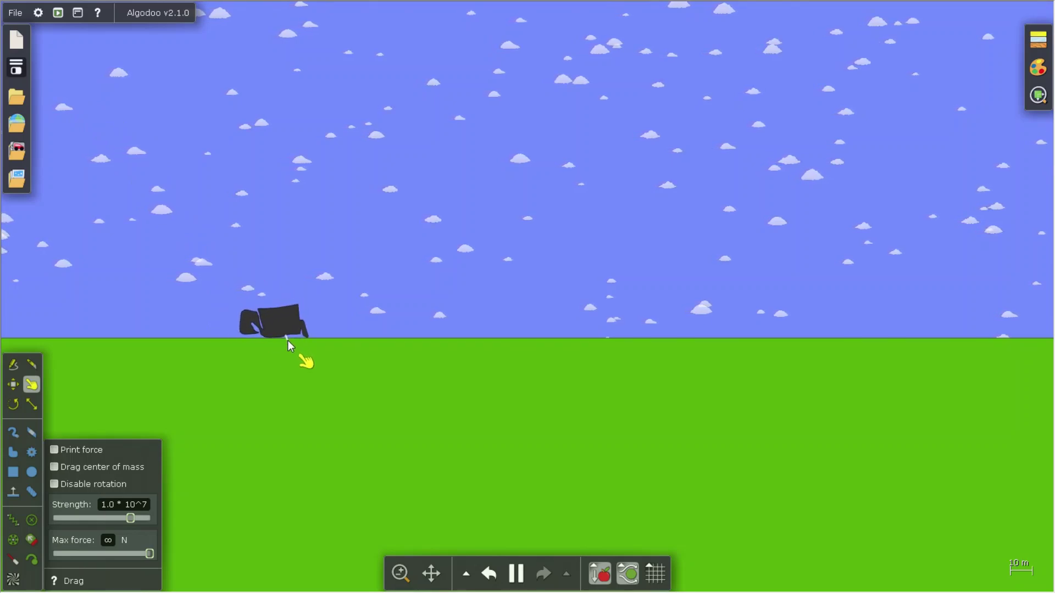
scroll(282, 322, "up", 4)
scroll(283, 322, "up", 3)
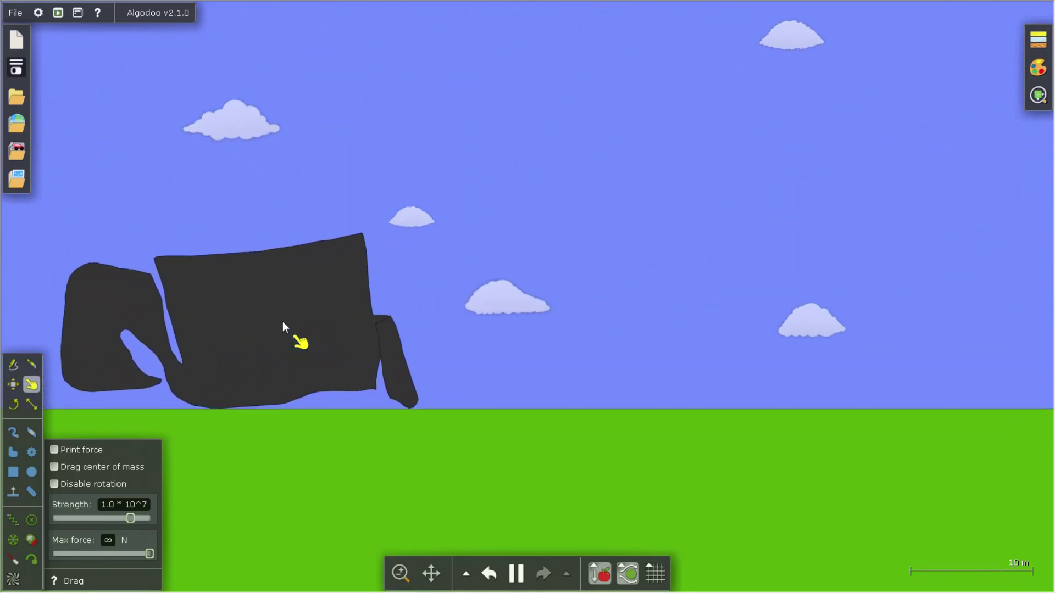
left_click_drag(227, 311, 519, 365)
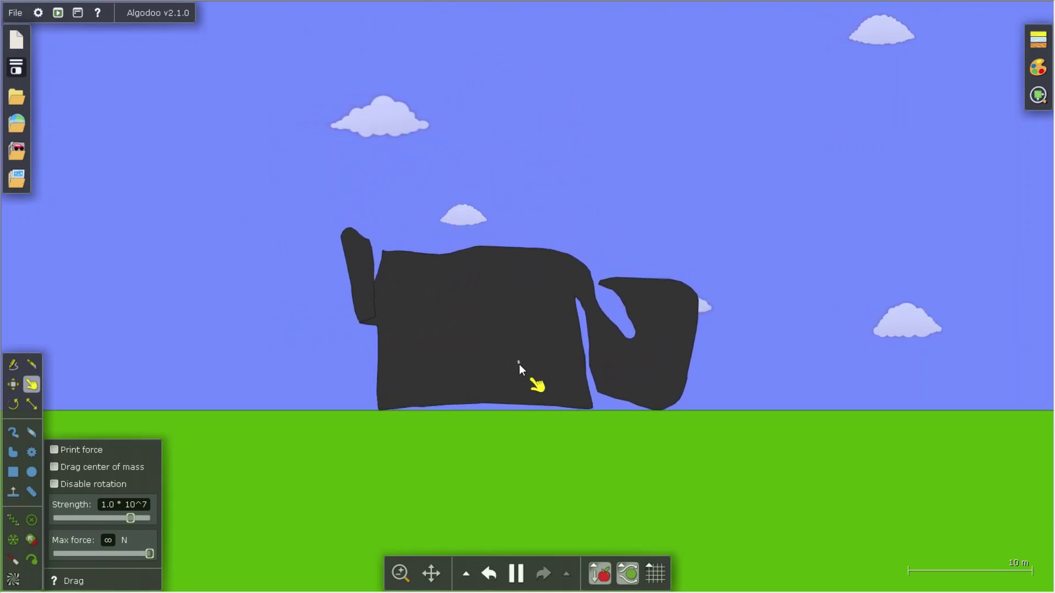
key("space")
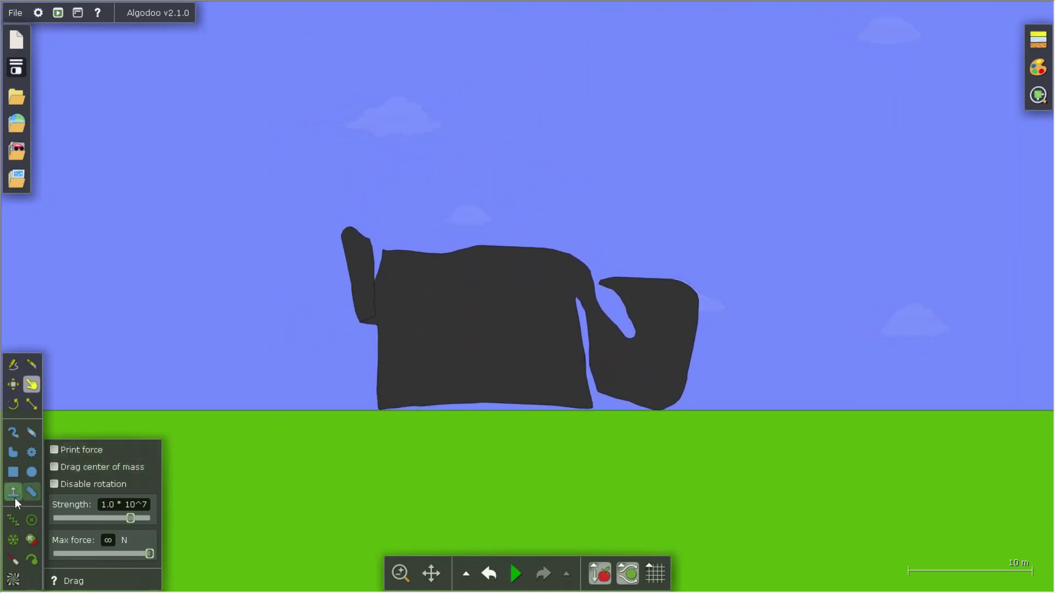
left_click(32, 472)
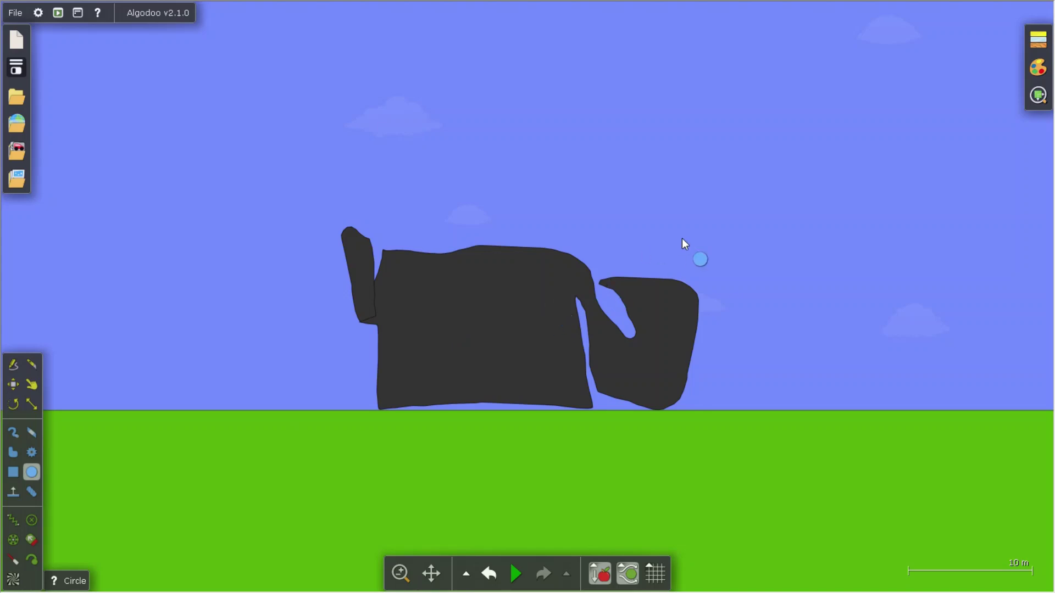
Draw a circle beside the elephant, colour it white, and shrink it to eye size
left_click_drag(682, 238, 658, 247)
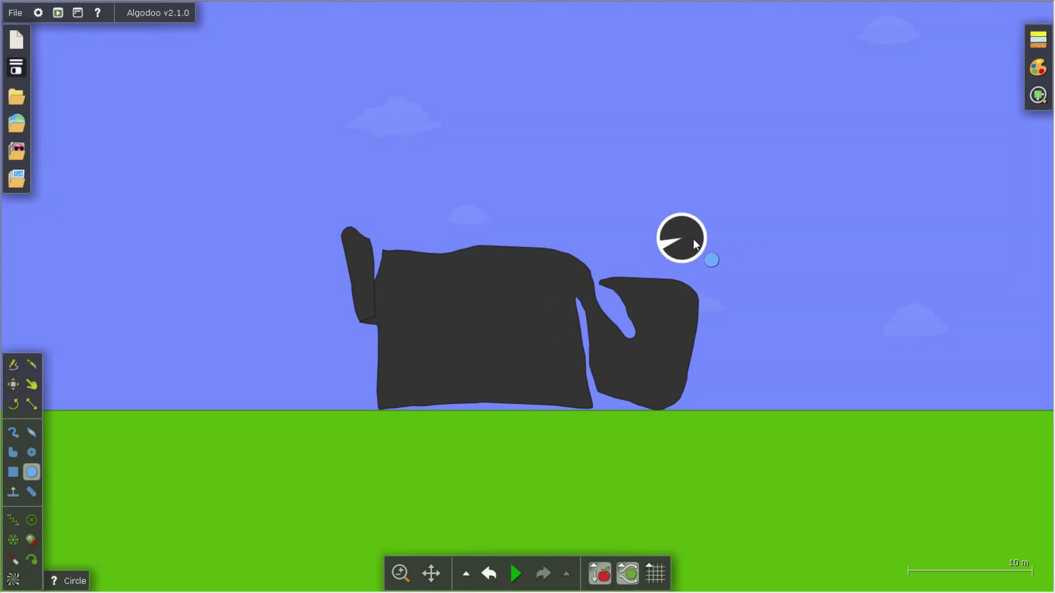
left_click(1042, 72)
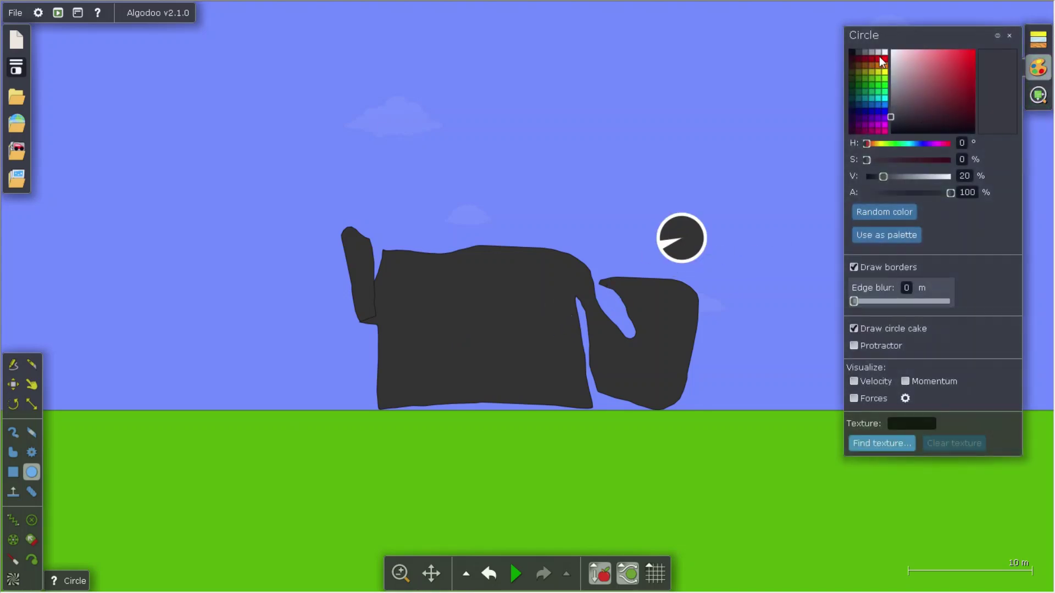
left_click(888, 52)
left_click(648, 208)
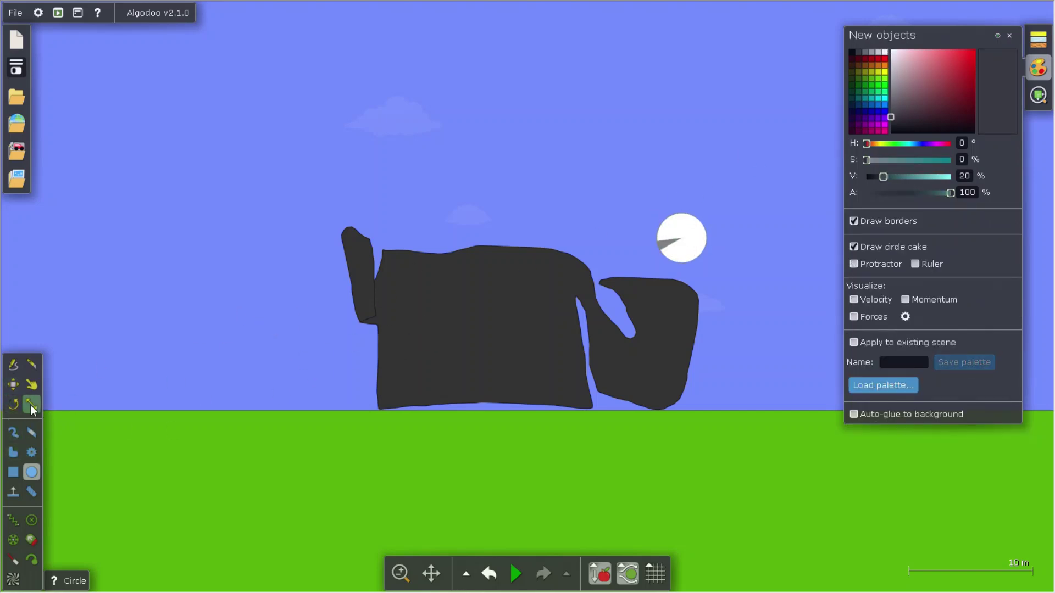
left_click(701, 238)
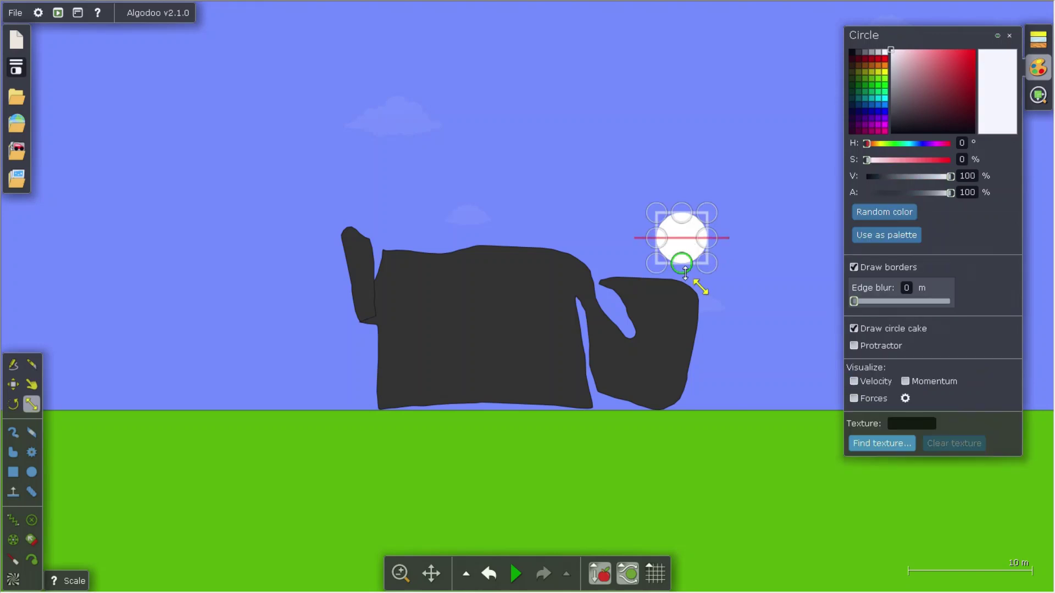
left_click_drag(685, 273, 541, 297)
left_click(771, 302)
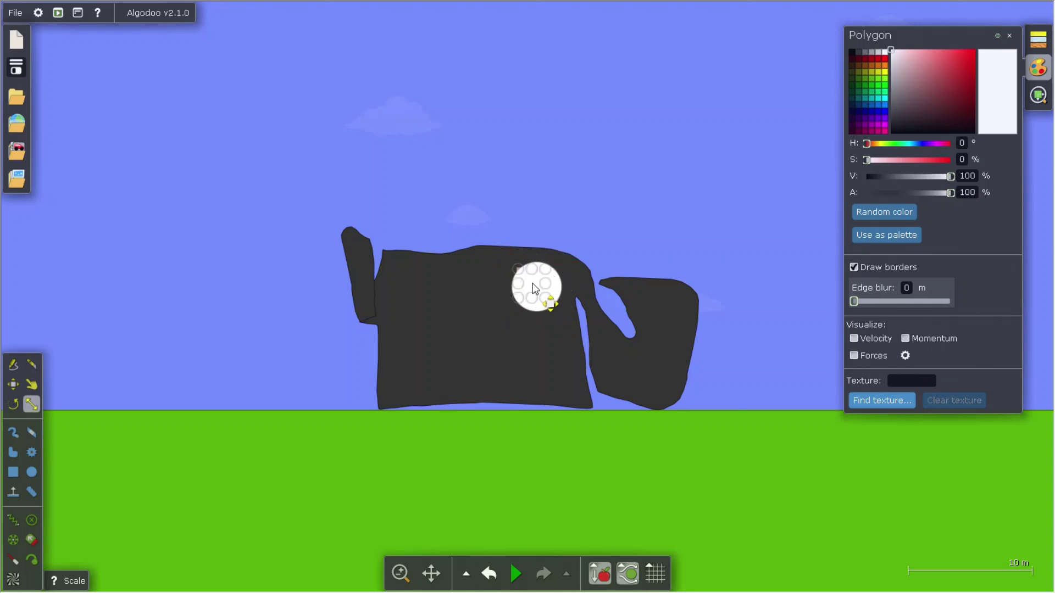
Colour the inner circle black as a pupil, then run and rewind the simulation
left_click(851, 52)
left_click(691, 162)
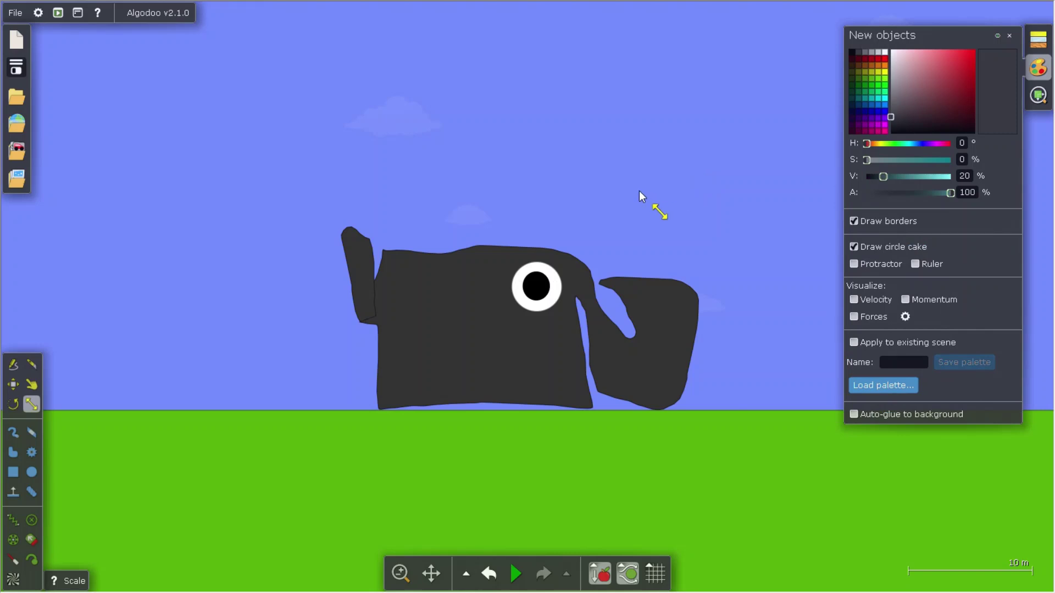
key("space")
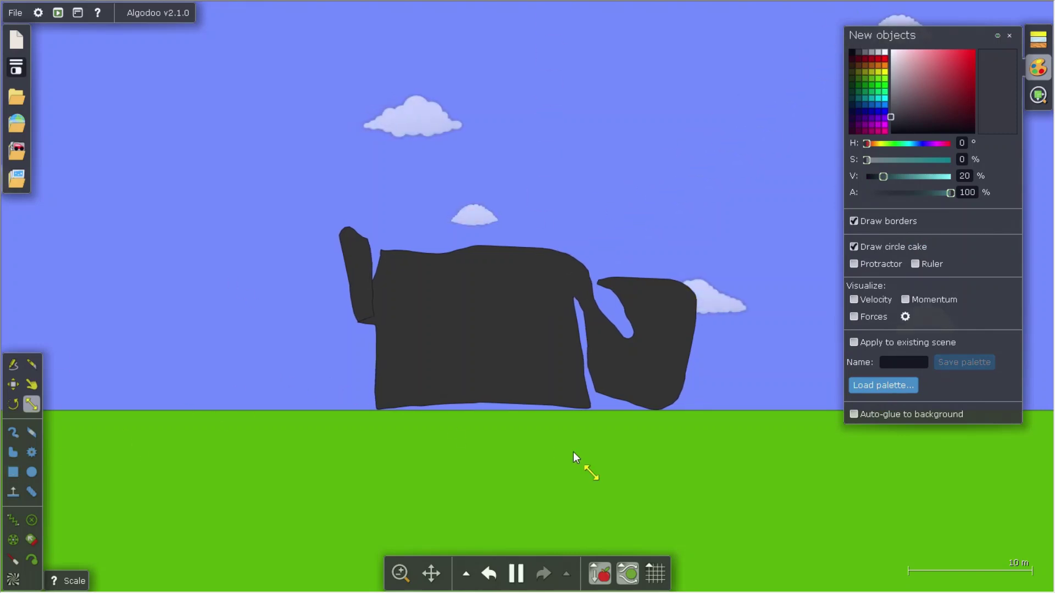
left_click(489, 574)
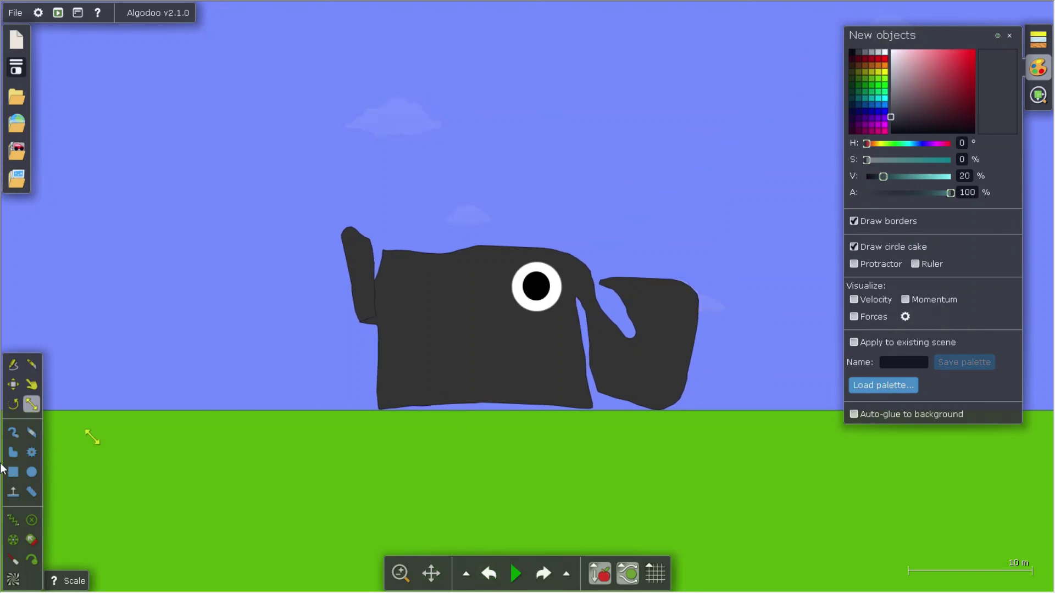
left_click(13, 472)
Select all pieces with Ctrl+A, glue them together including the eye, and start the simulation
key("ctrl+a")
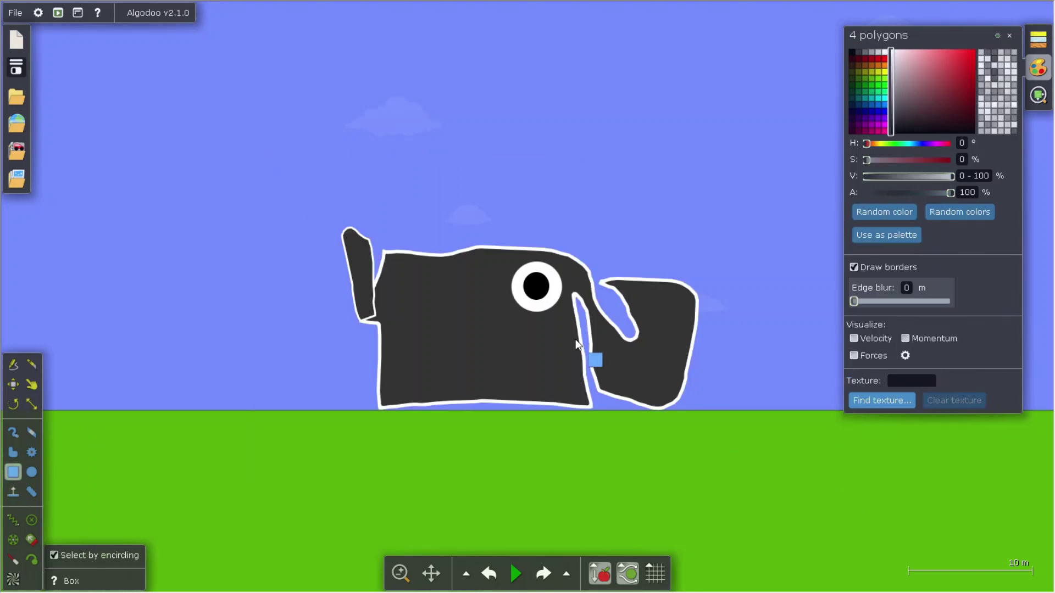
right_click(575, 340)
mouse_move(652, 514)
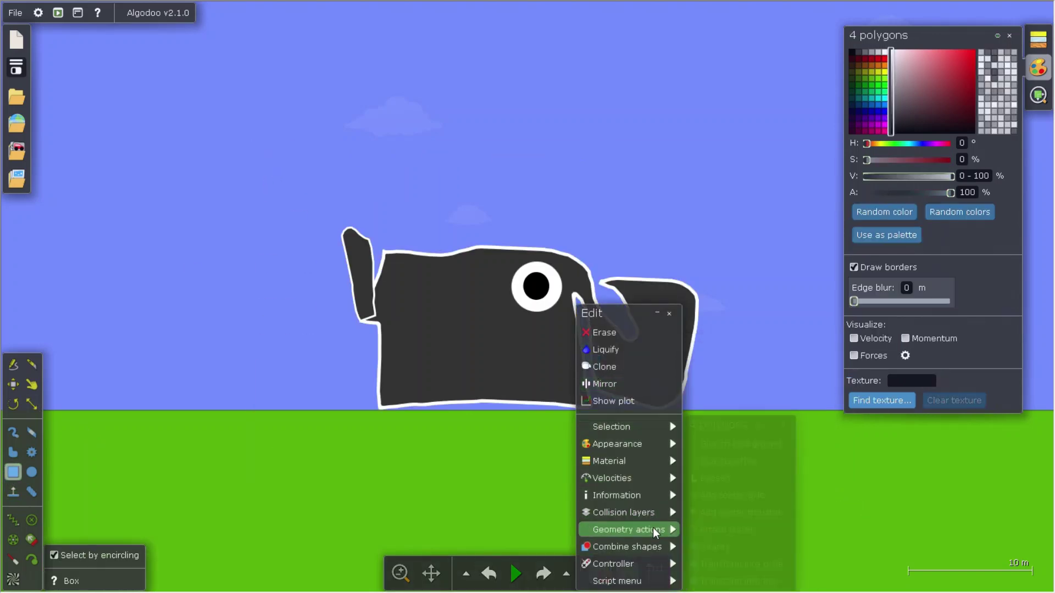
left_click(713, 464)
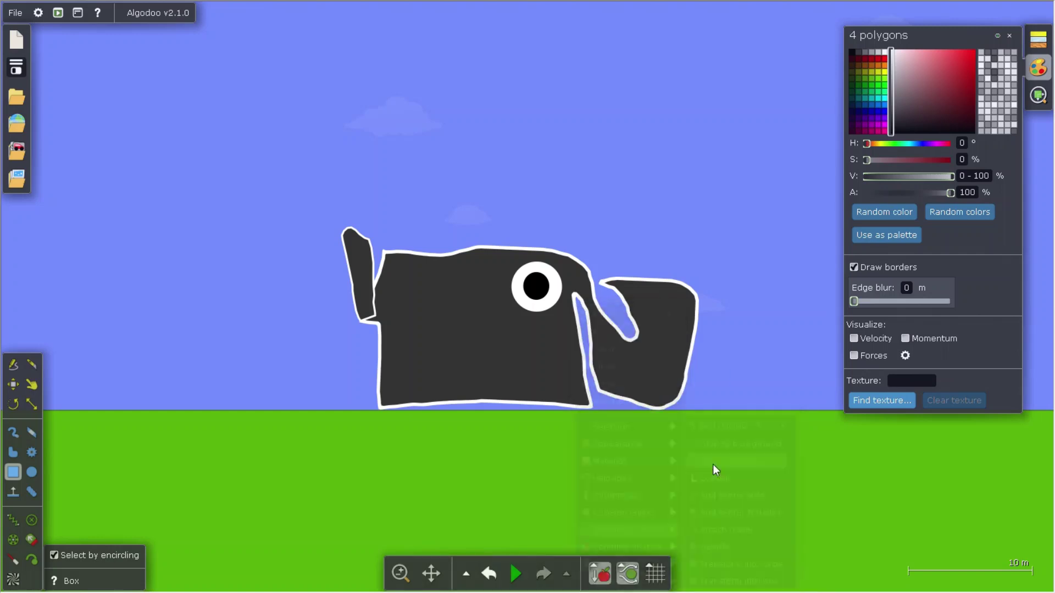
left_click(802, 216)
key("space")
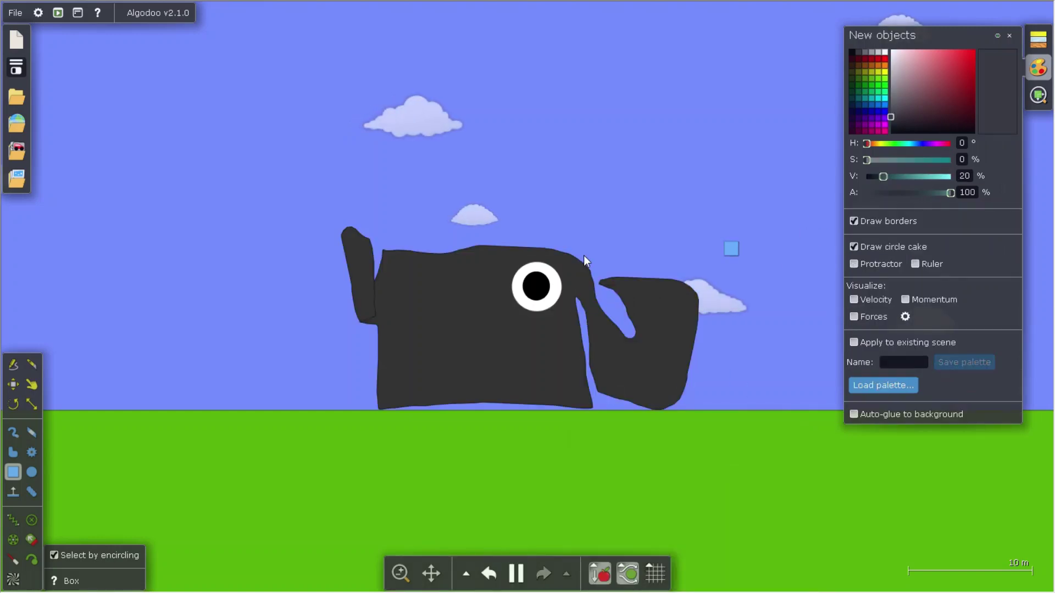
Pull the elephant away to the left and pause the simulation
left_click(31, 385)
left_click_drag(464, 344, 218, 501)
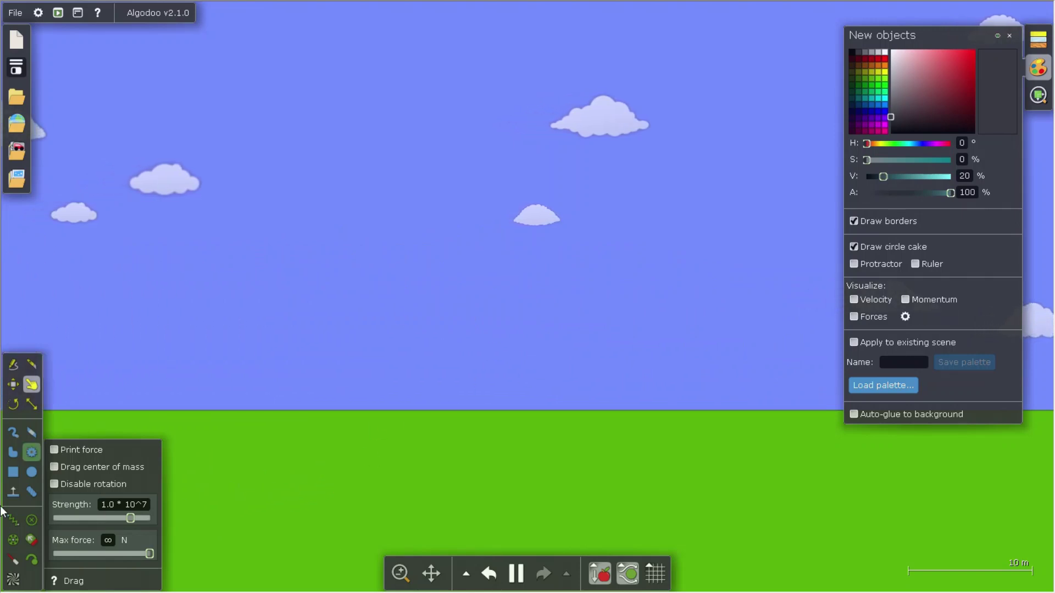
key("space")
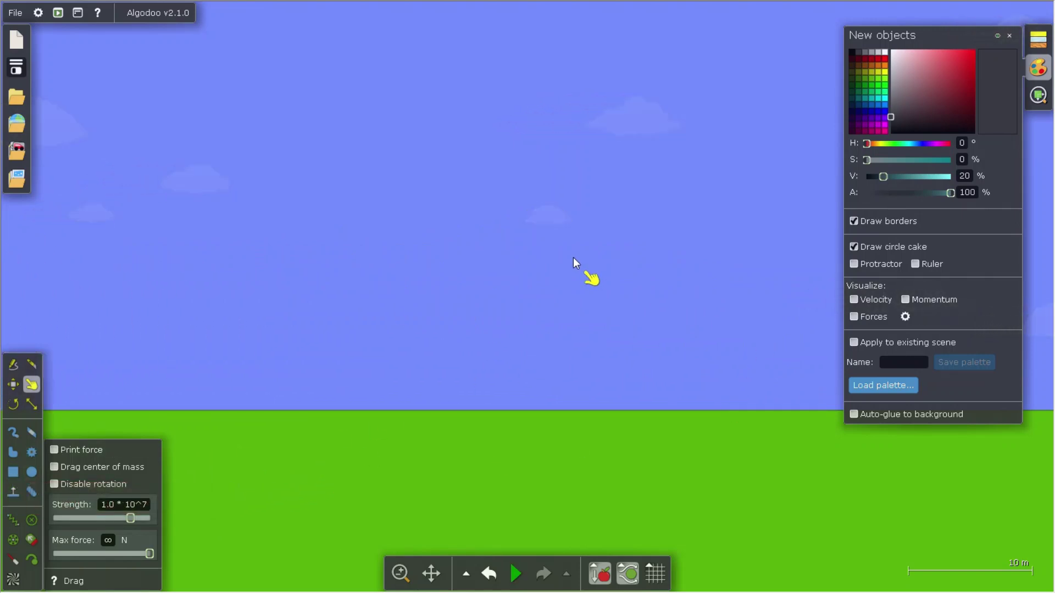
Draw a dark rectangle in the sky and a dark circle of radius 6.2 m beside it
left_click(13, 472)
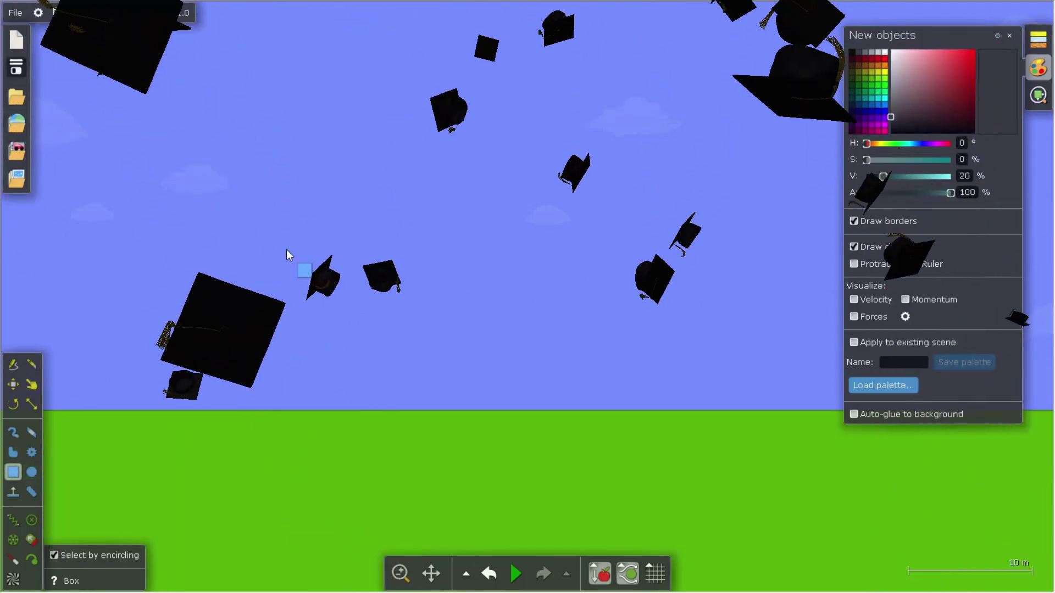
left_click_drag(164, 187, 446, 305)
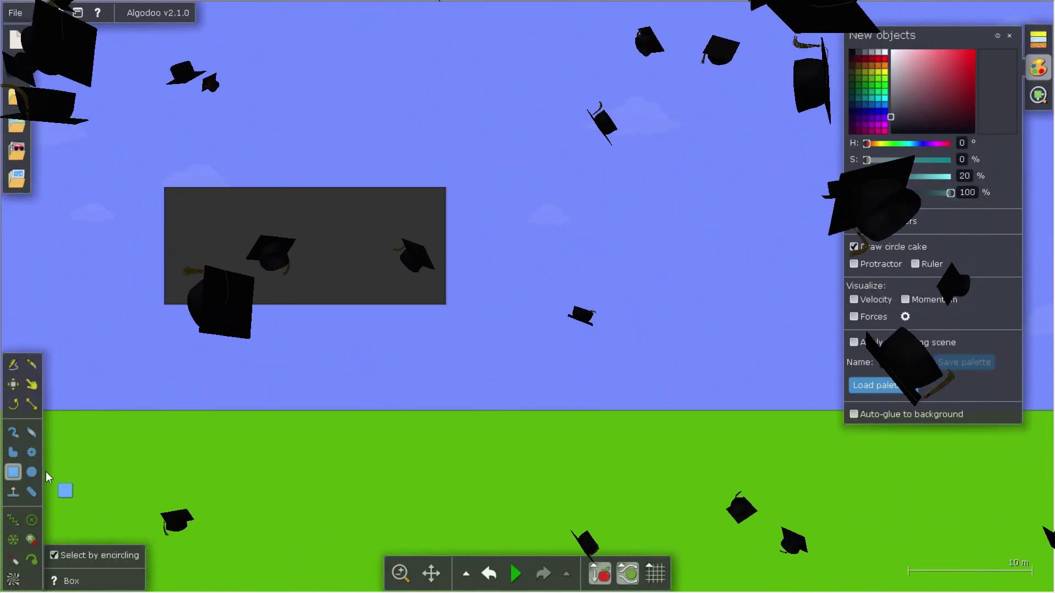
left_click(31, 472)
left_click_drag(648, 232, 573, 261)
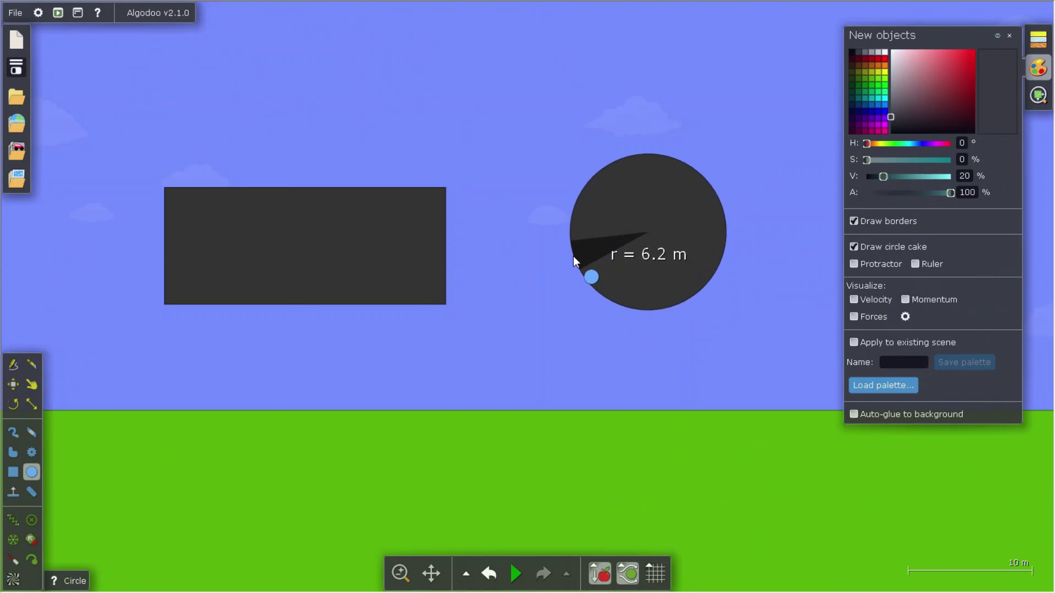